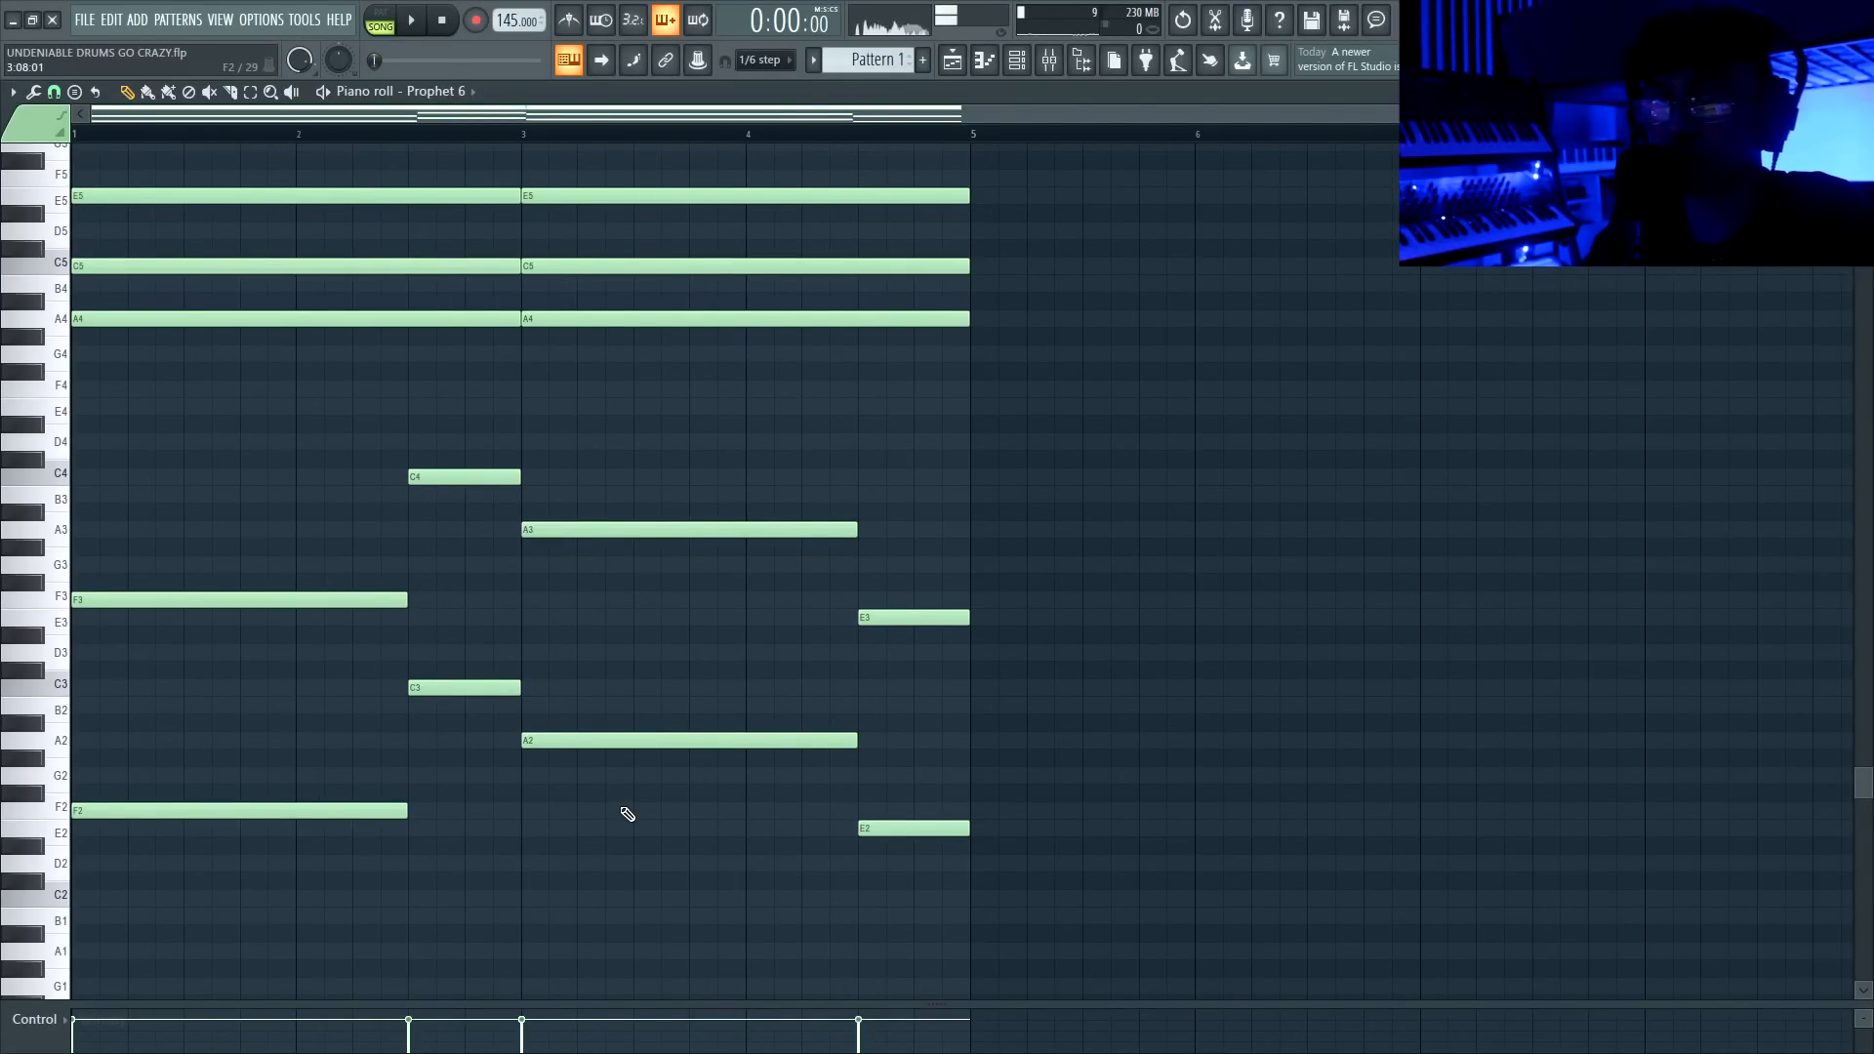
Examine the octave F bass notes under the first chord in Pattern 1's piano roll
{"action": "scroll", "coordinate": [462, 784], "scroll_direction": "up", "scroll_amount": 1}
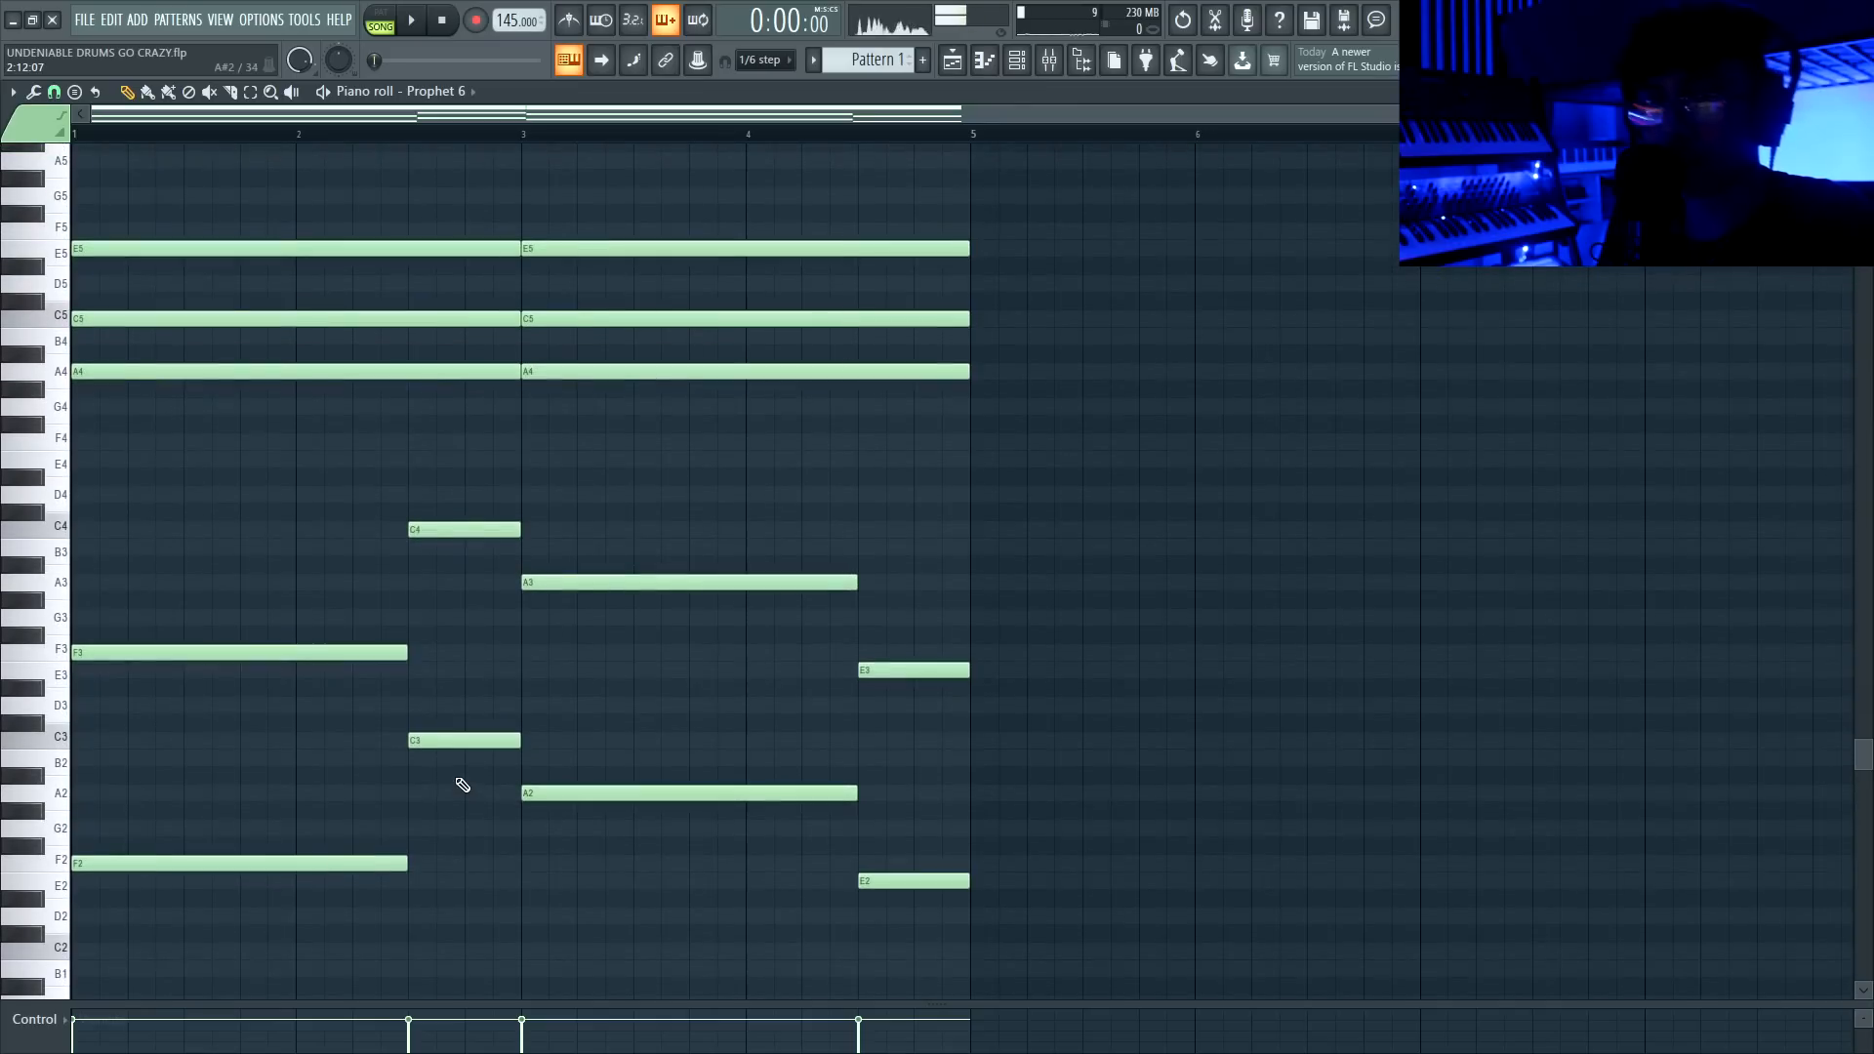
{"action": "left_click_drag", "start_coordinate": [195, 601], "coordinate": [188, 1021]}
{"action": "key", "text": "ctrl+Up"}
{"action": "scroll", "coordinate": [138, 699], "scroll_direction": "up", "scroll_amount": 2}
{"action": "left_click_drag", "start_coordinate": [137, 682], "coordinate": [148, 331]}
{"action": "left_click_drag", "start_coordinate": [168, 600], "coordinate": [198, 859]}
{"action": "key", "text": "ctrl+Down"}
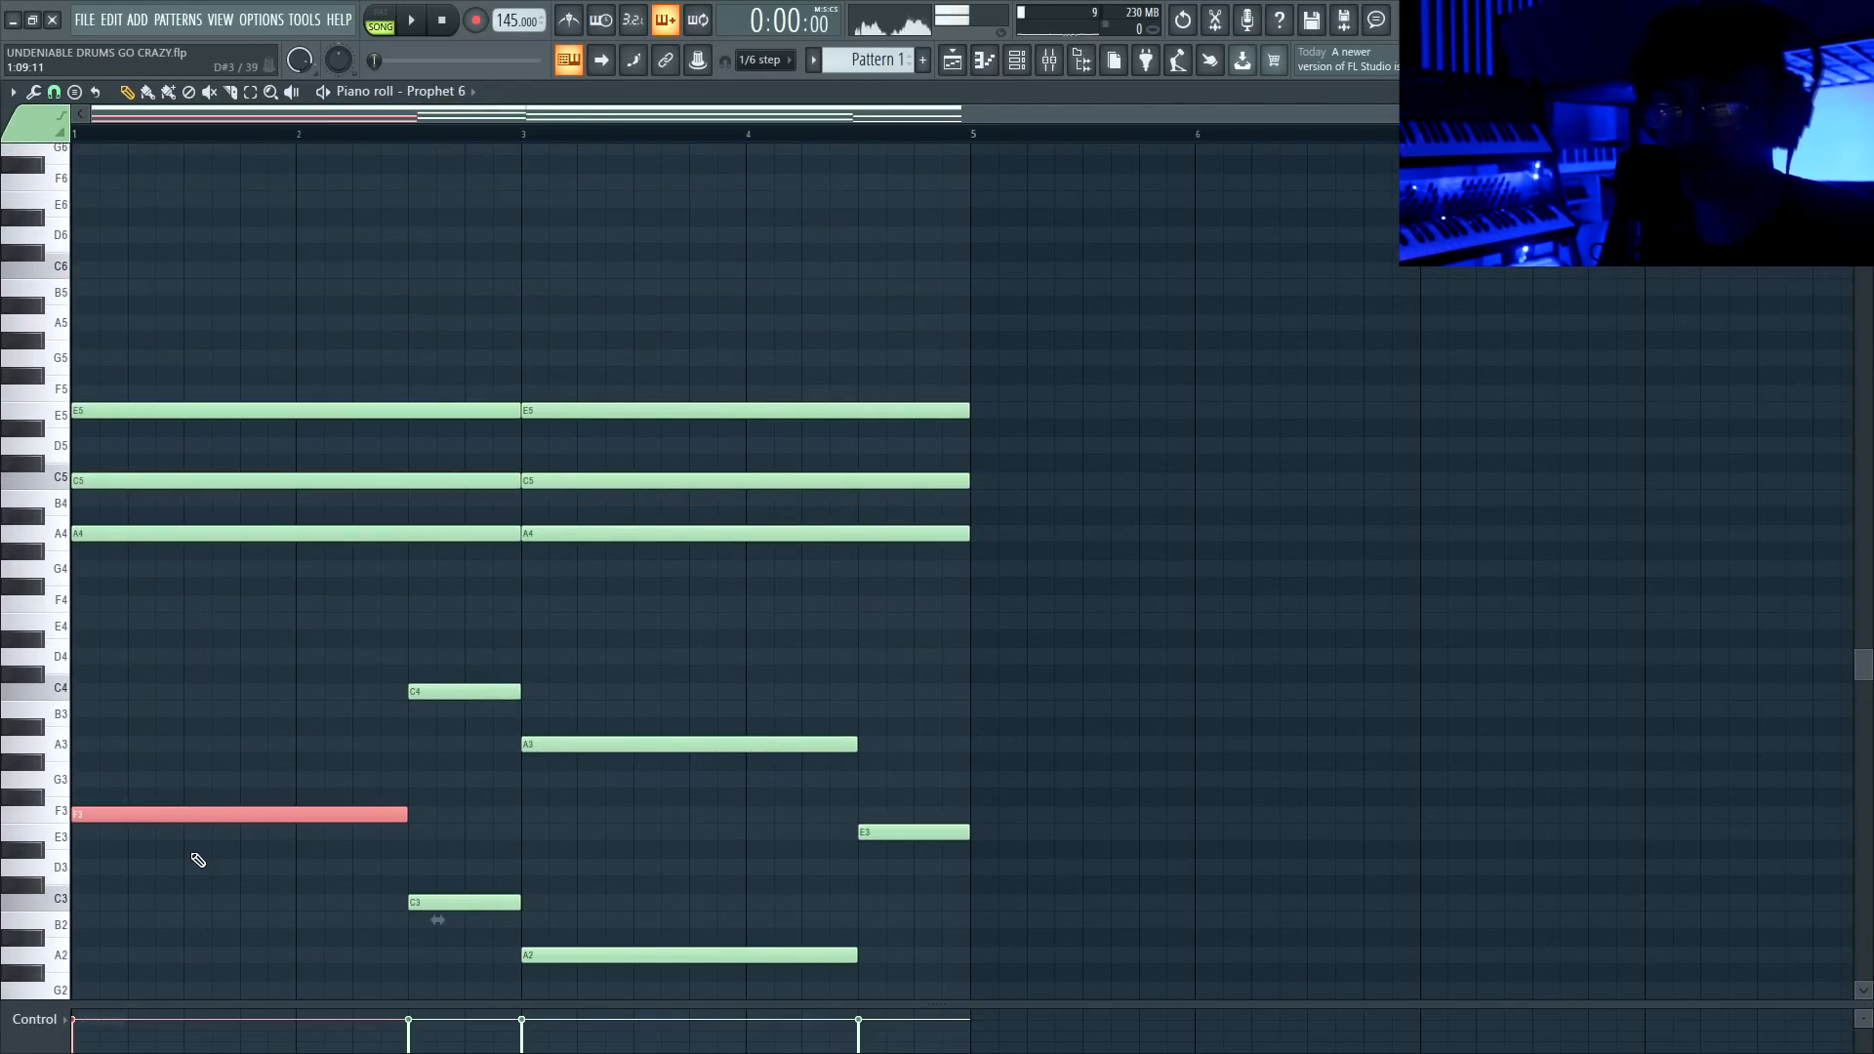
{"action": "scroll", "coordinate": [375, 544], "scroll_direction": "down", "scroll_amount": 1}
{"action": "left_click", "coordinate": [375, 544]}
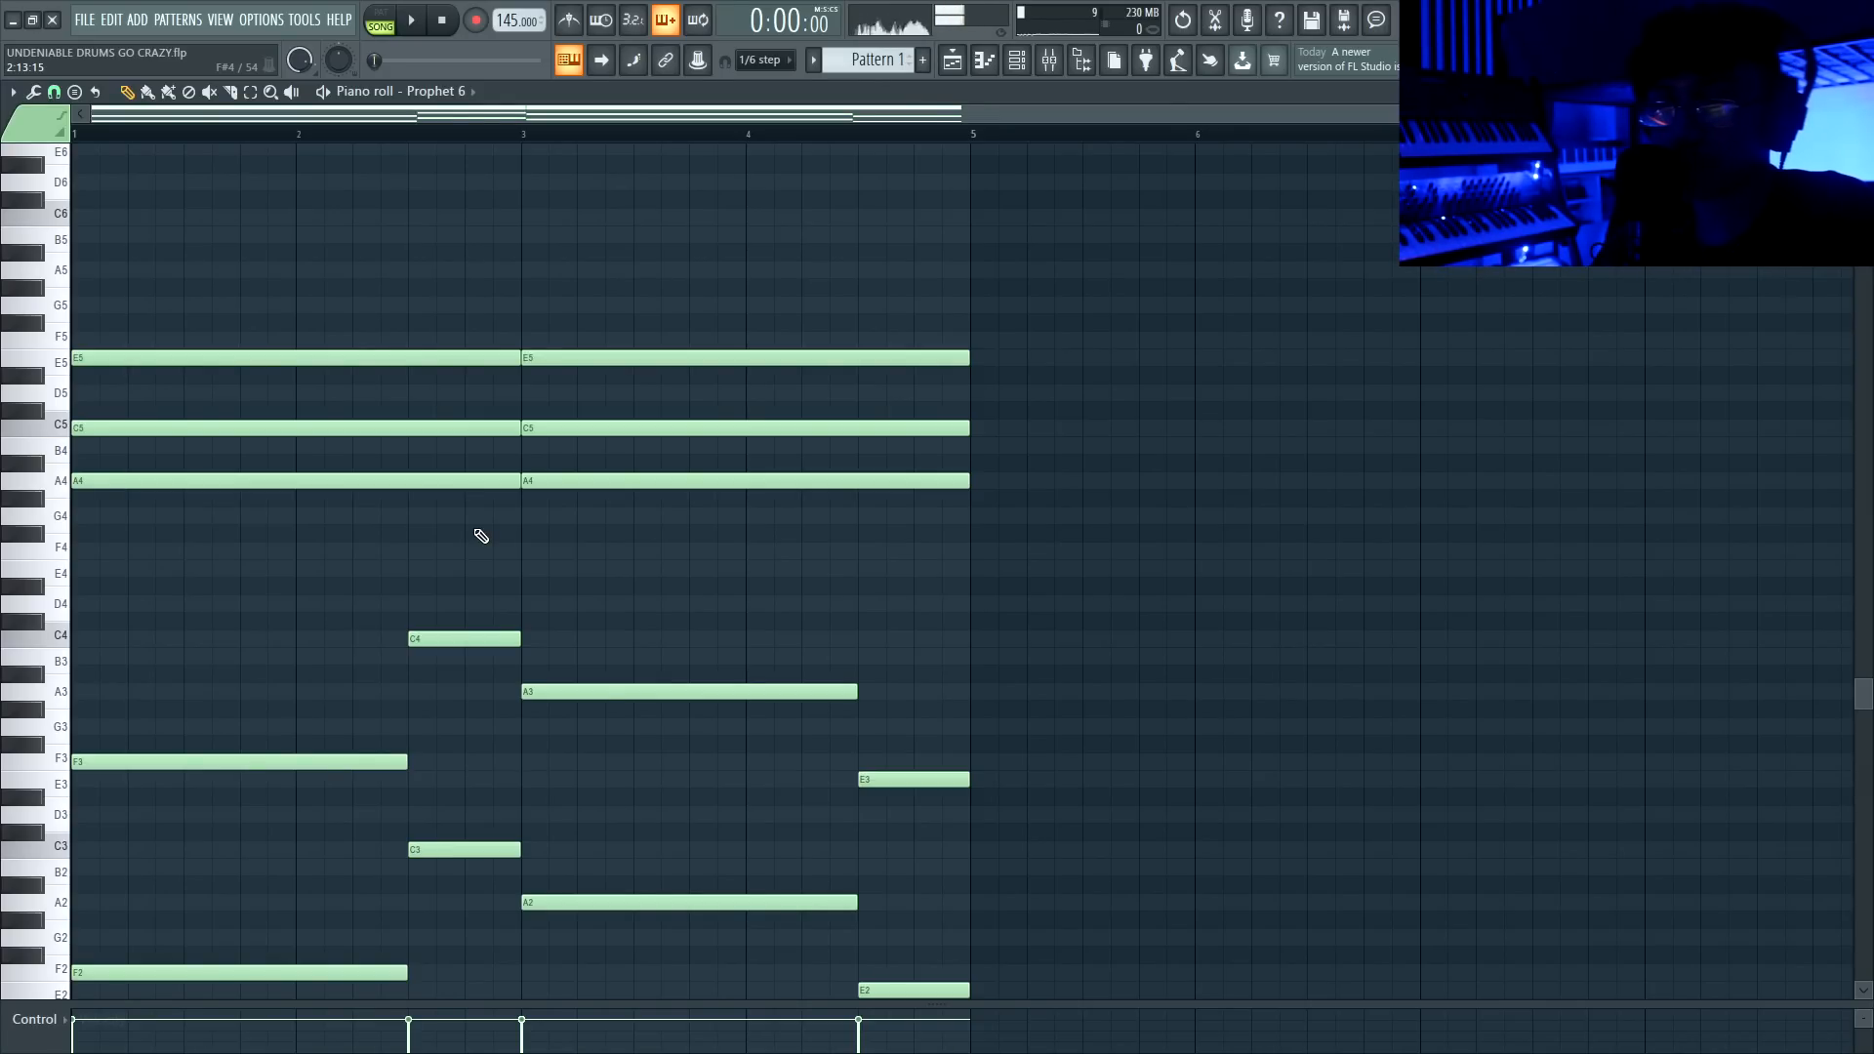
Examine the octave C, A and E bass notes that follow the opening F in Pattern 1
{"action": "scroll", "coordinate": [419, 548], "scroll_direction": "down", "scroll_amount": 3}
{"action": "left_click_drag", "start_coordinate": [438, 388], "coordinate": [472, 642], "text": "ctrl"}
{"action": "left_click", "coordinate": [427, 607], "text": "ctrl"}
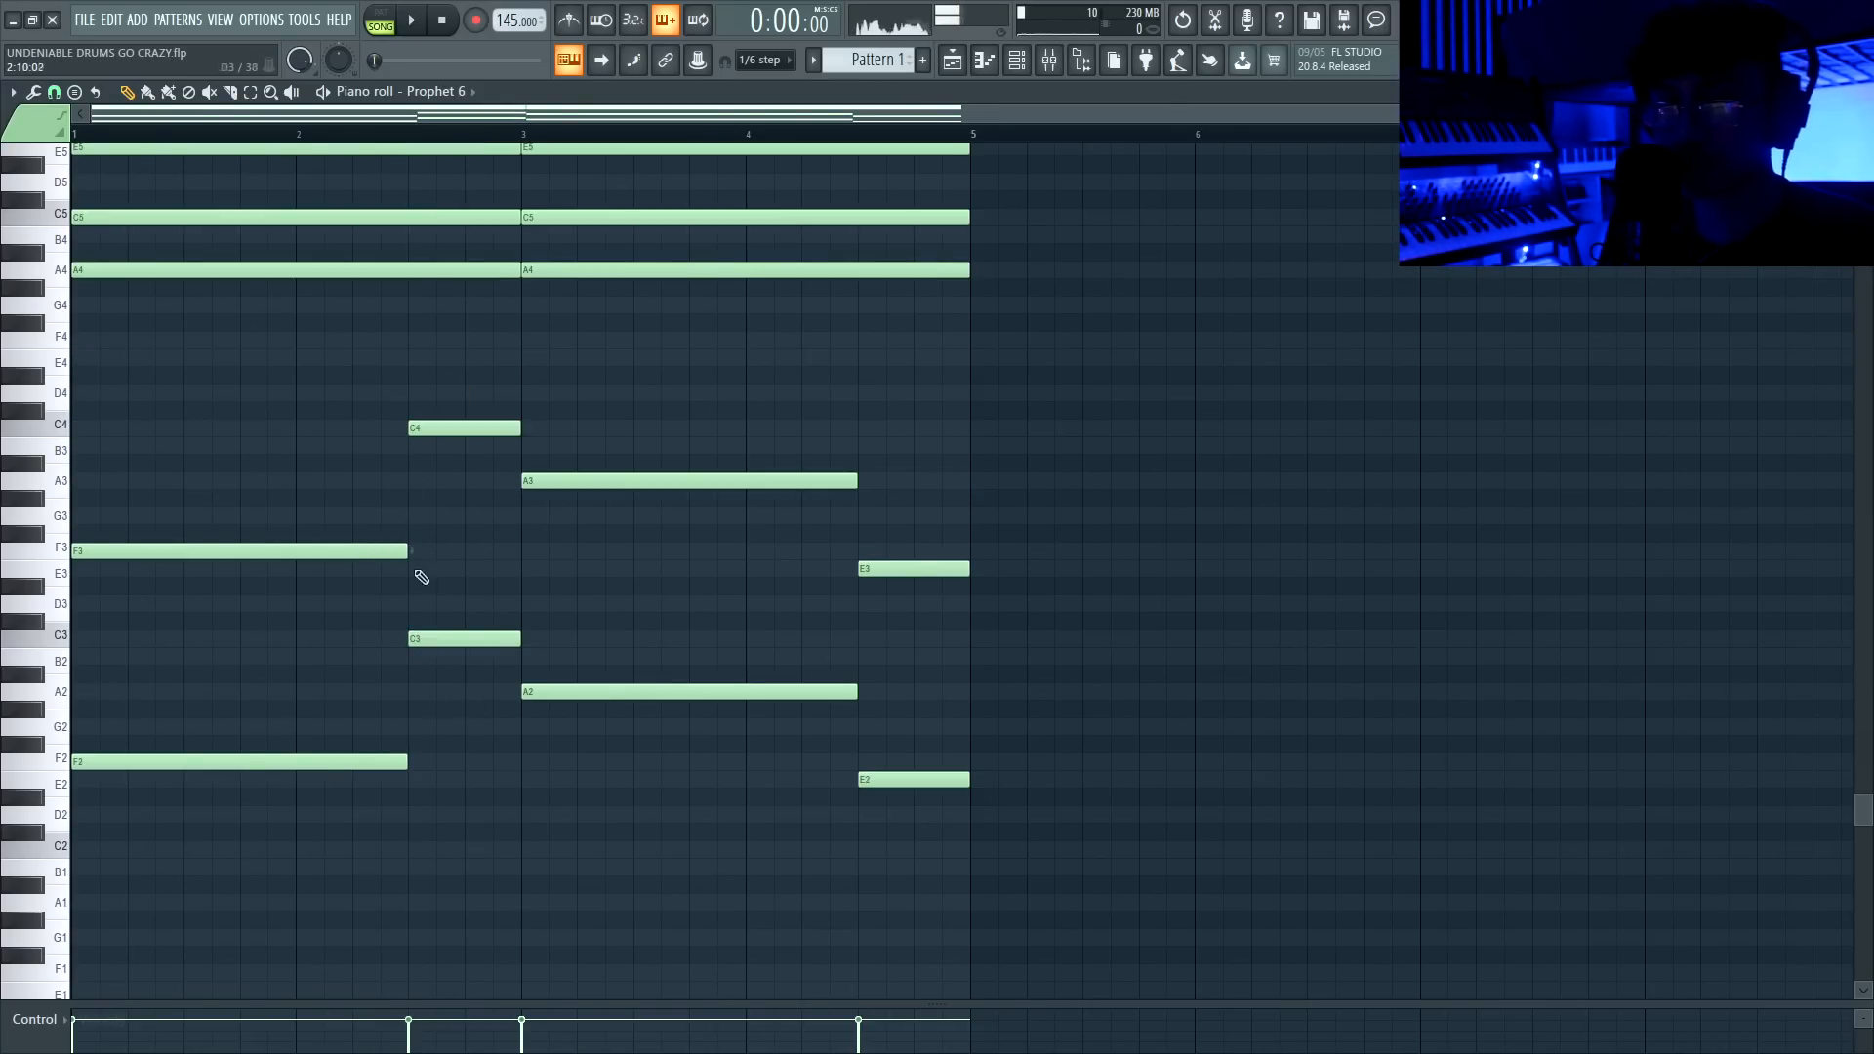
{"action": "left_click_drag", "start_coordinate": [577, 414], "coordinate": [586, 800], "text": "ctrl"}
{"action": "scroll", "coordinate": [580, 635], "scroll_direction": "up", "scroll_amount": 3}
{"action": "key", "text": "ctrl+Up"}
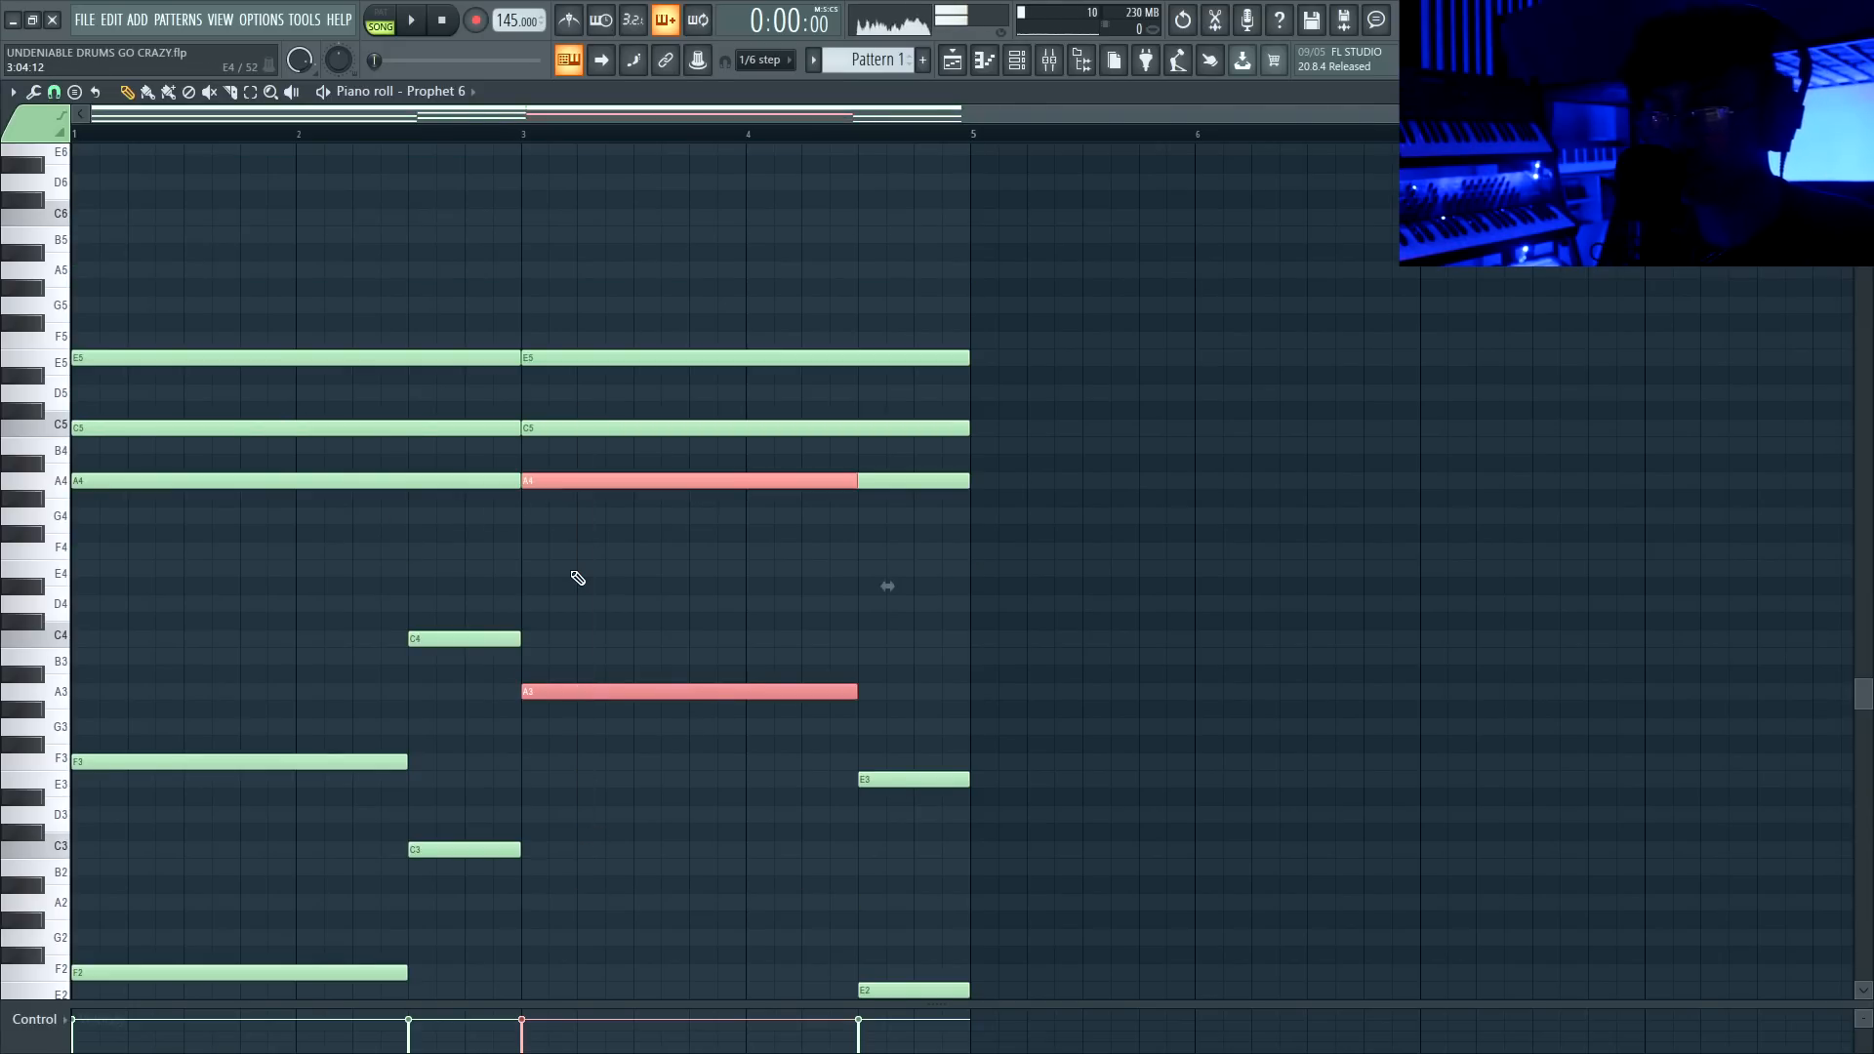
{"action": "left_click", "coordinate": [624, 512], "text": "ctrl"}
{"action": "scroll", "coordinate": [593, 548], "scroll_direction": "down", "scroll_amount": 3}
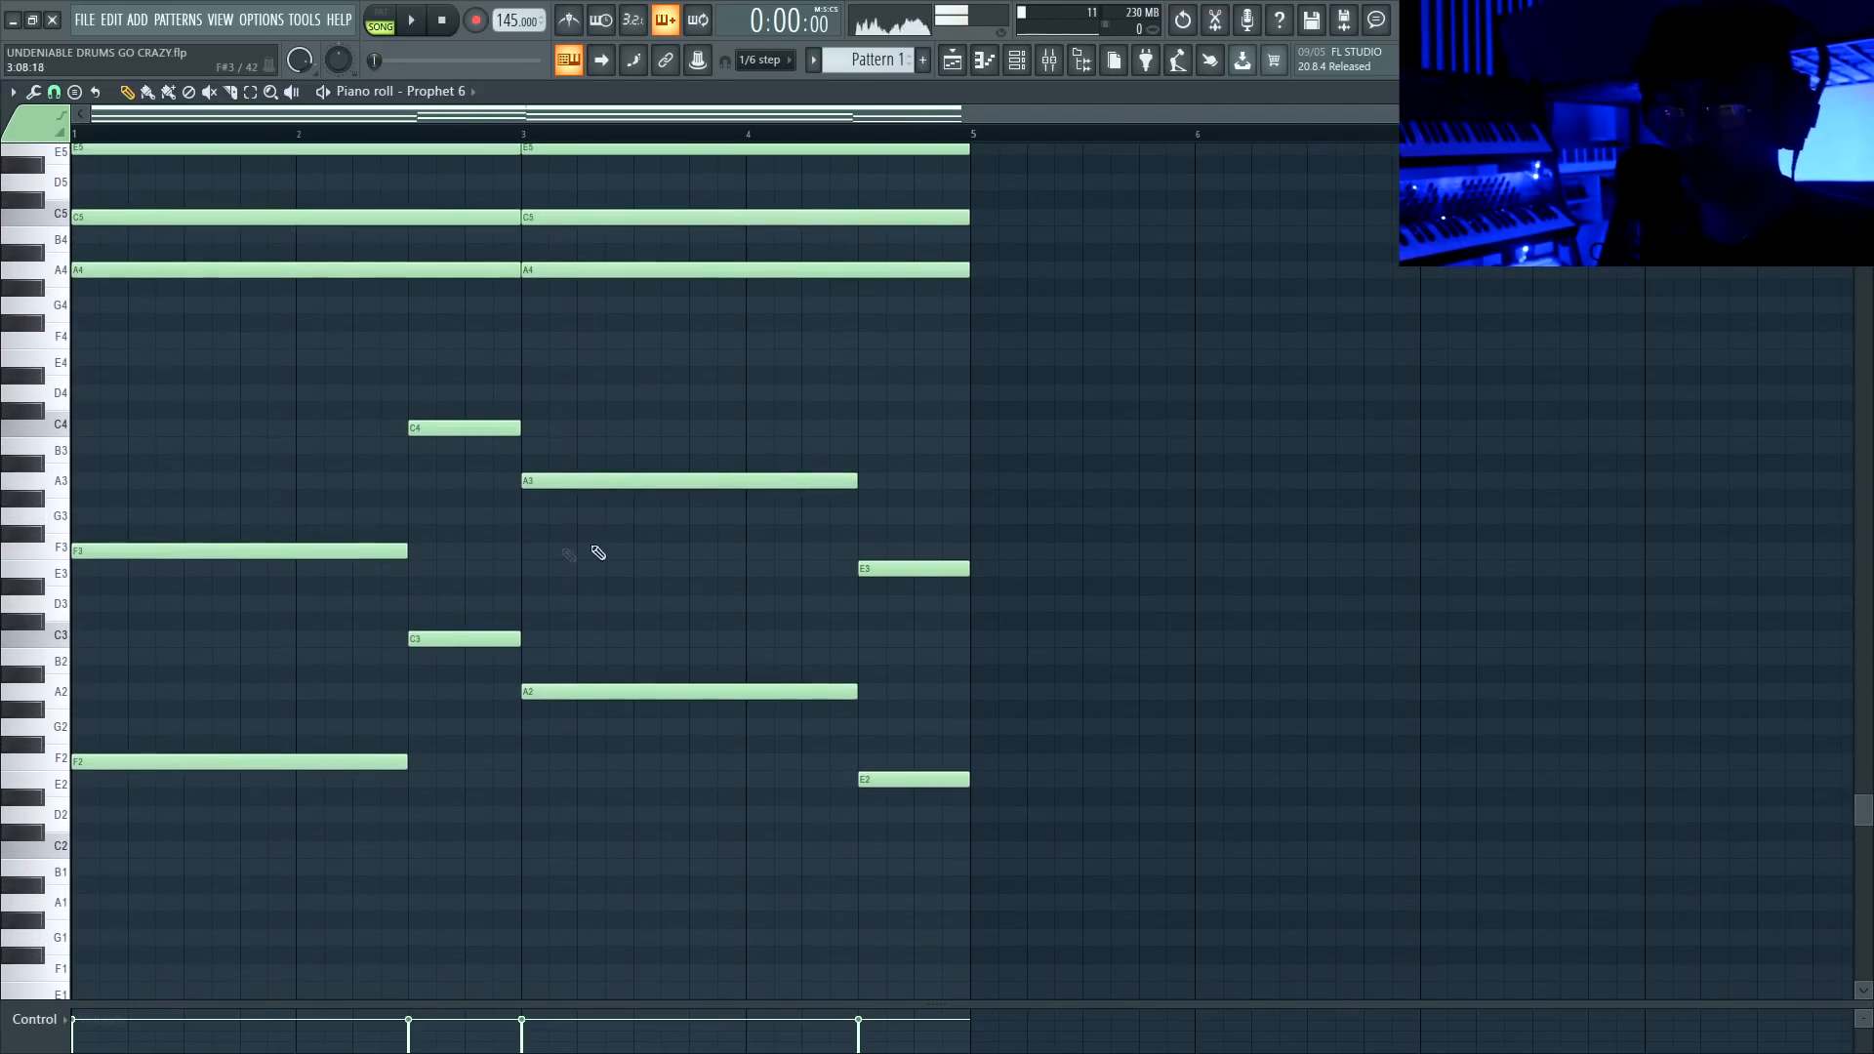
{"action": "left_click_drag", "start_coordinate": [912, 503], "coordinate": [911, 851], "text": "ctrl"}
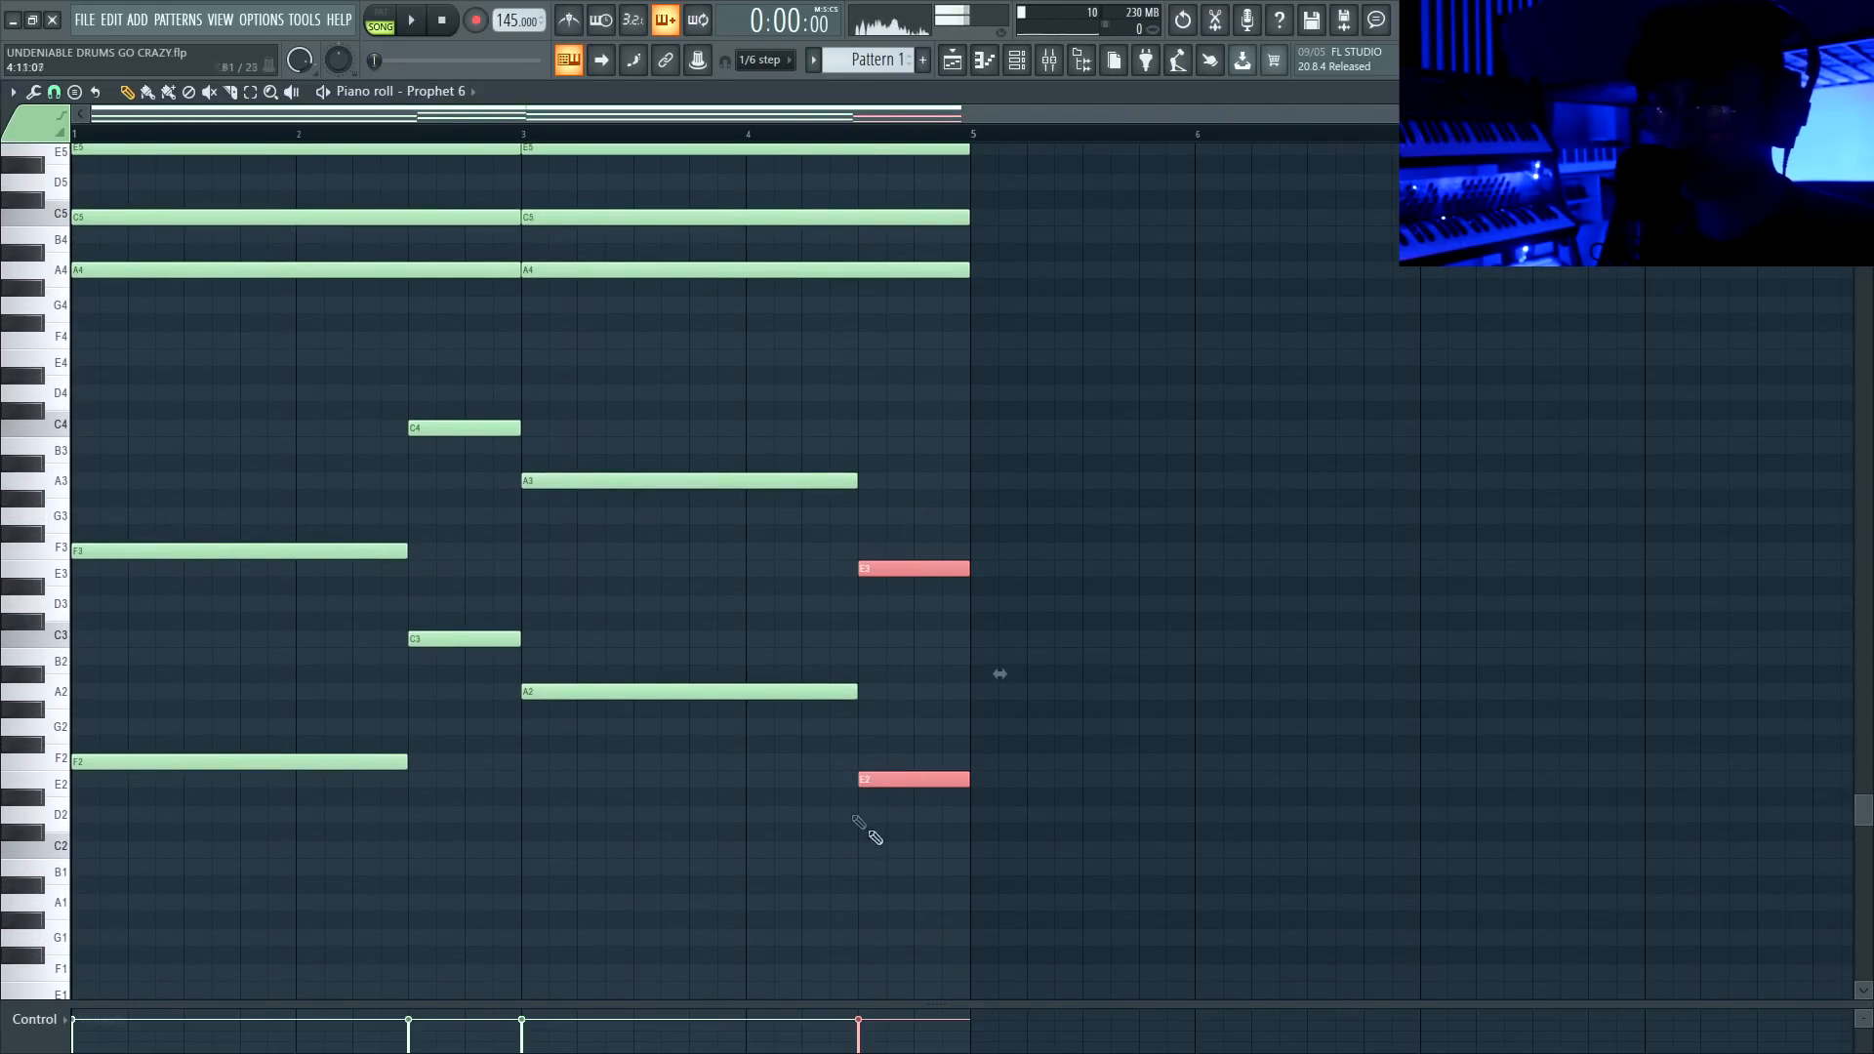
{"action": "left_click", "coordinate": [869, 825], "text": "ctrl"}
{"action": "scroll", "coordinate": [243, 662], "scroll_direction": "up", "scroll_amount": 3}
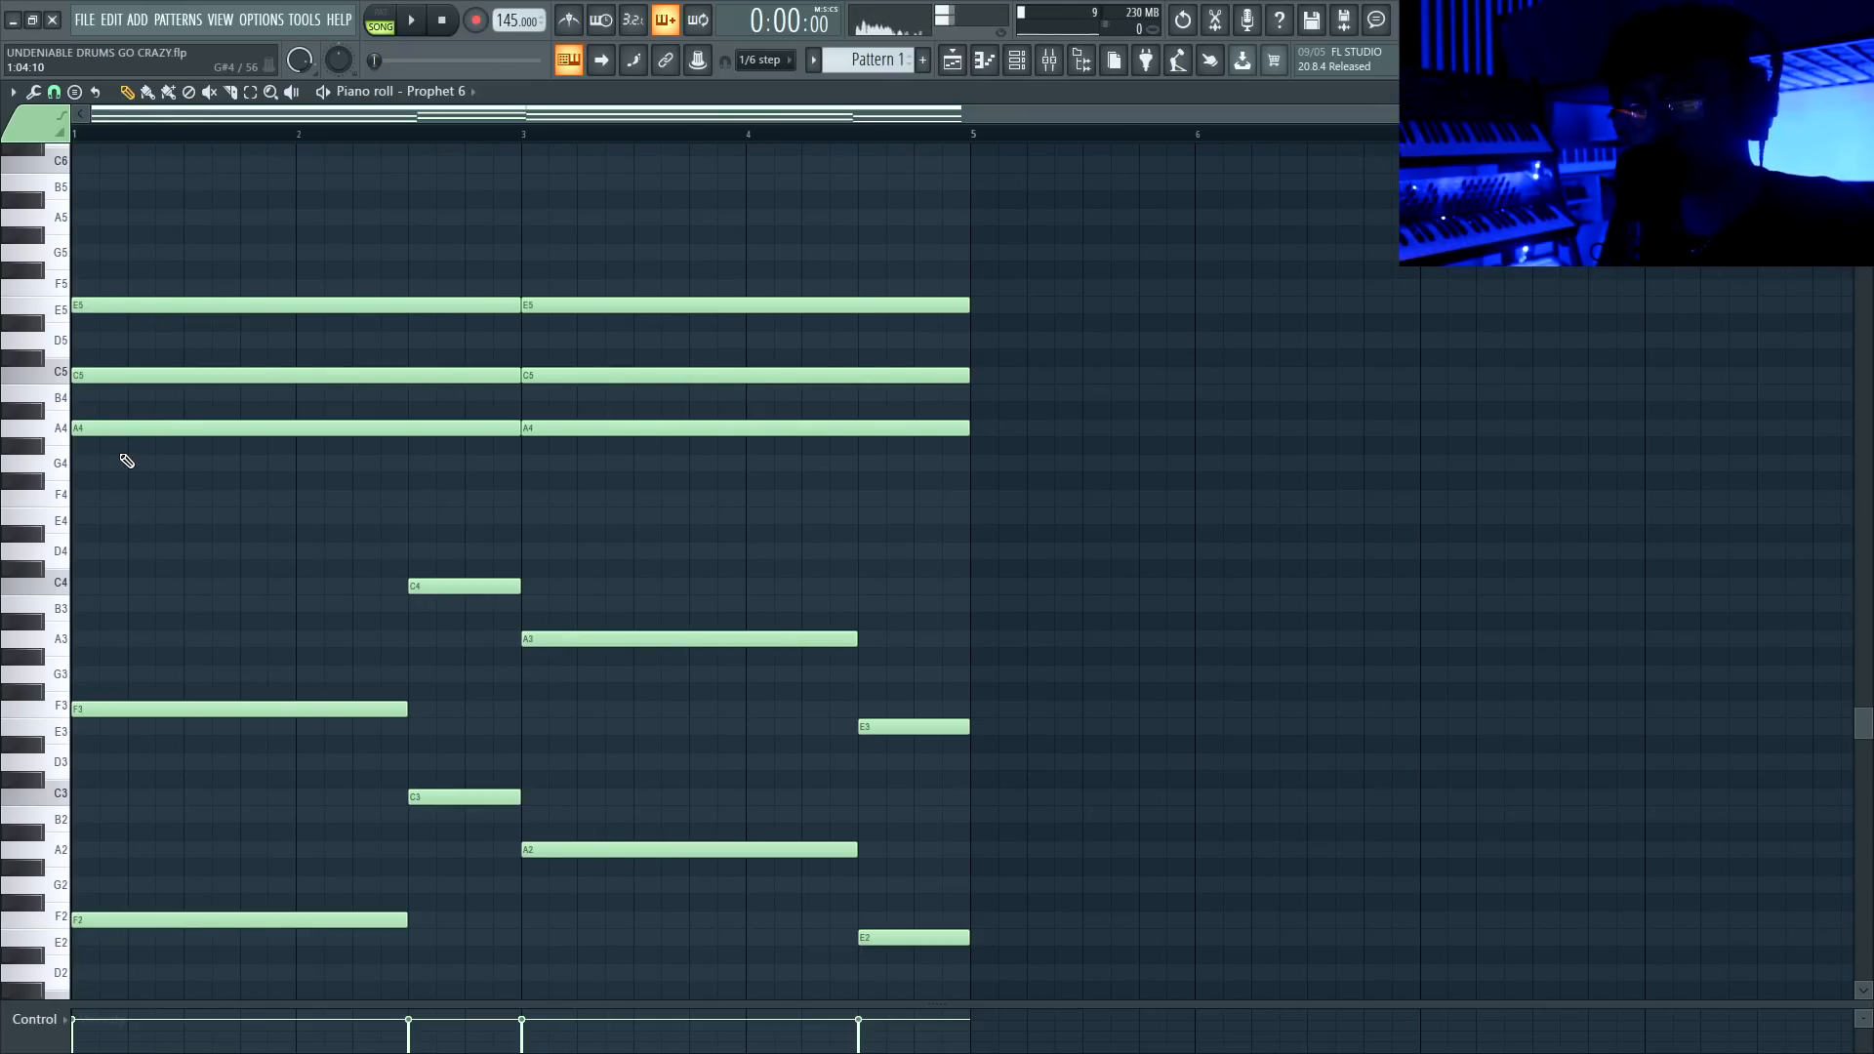
Look over the sustained A4, C5 and E5 chord notes above the bass line in Pattern 1
{"action": "left_click", "coordinate": [952, 60]}
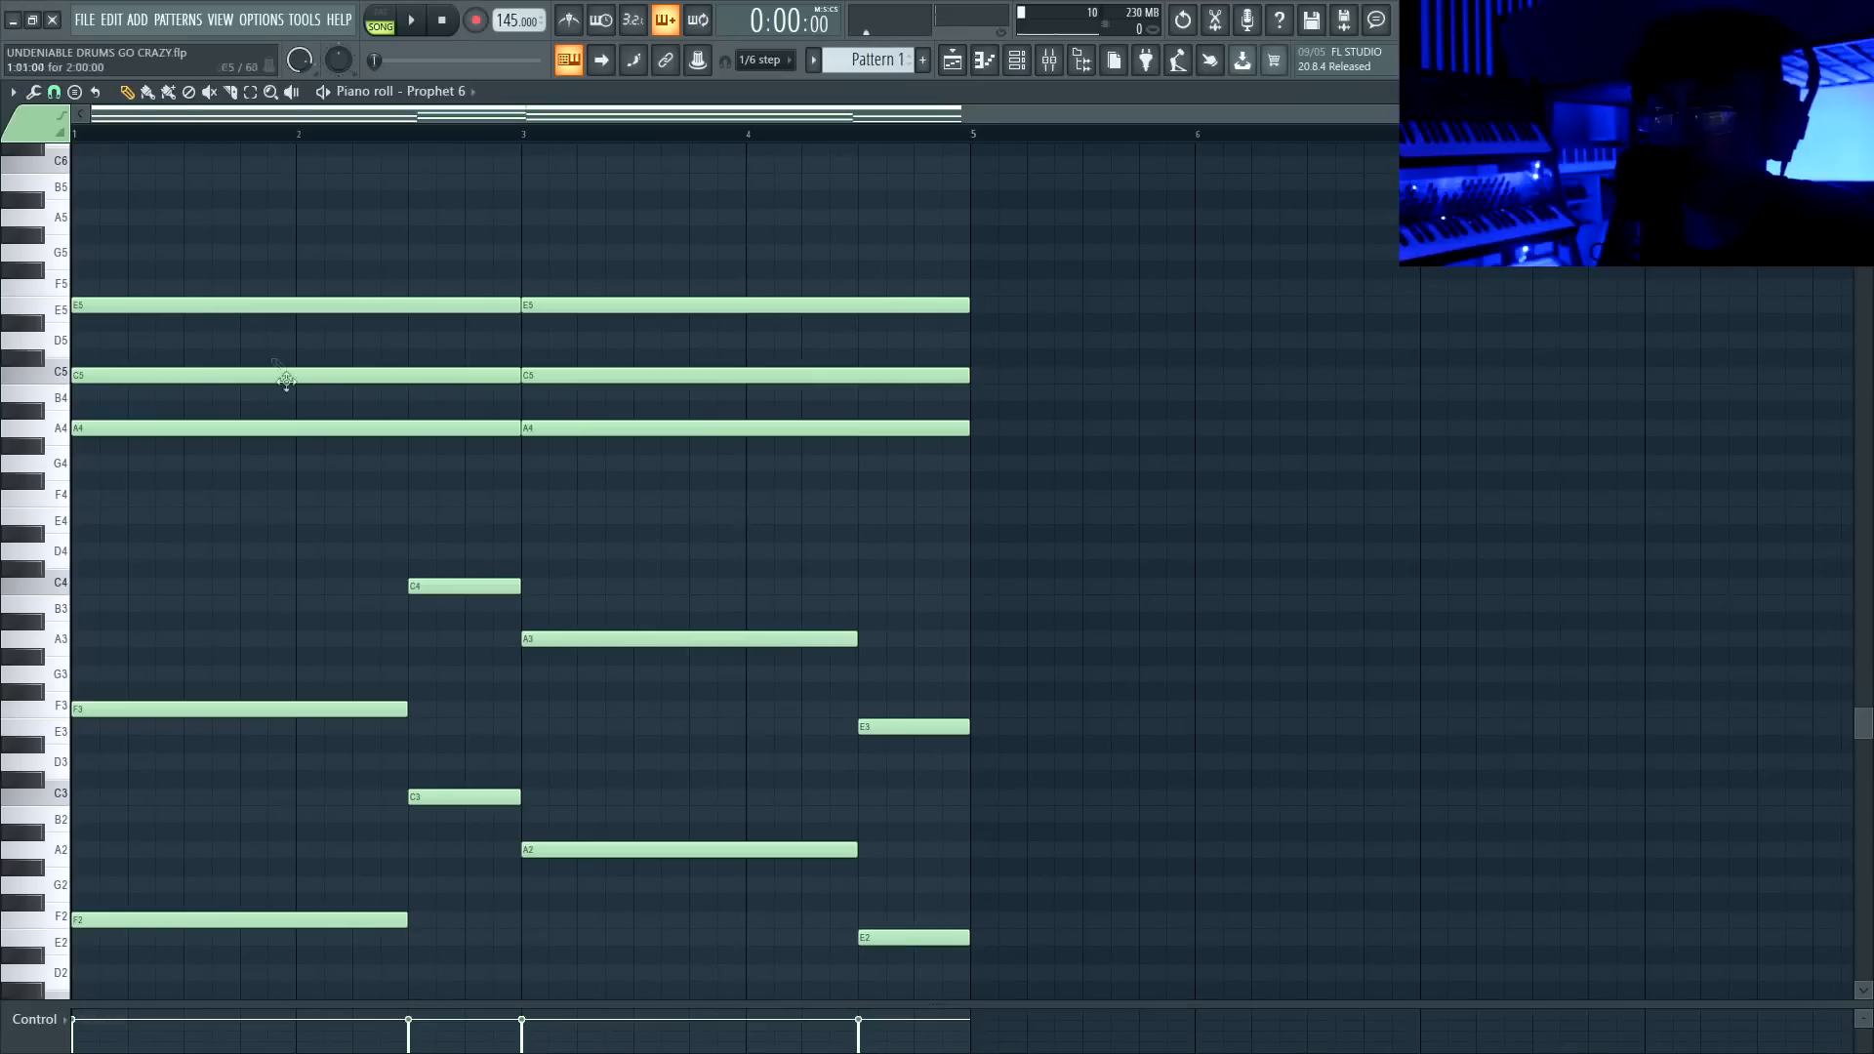
{"action": "scroll", "coordinate": [326, 452], "scroll_direction": "up", "scroll_amount": 6}
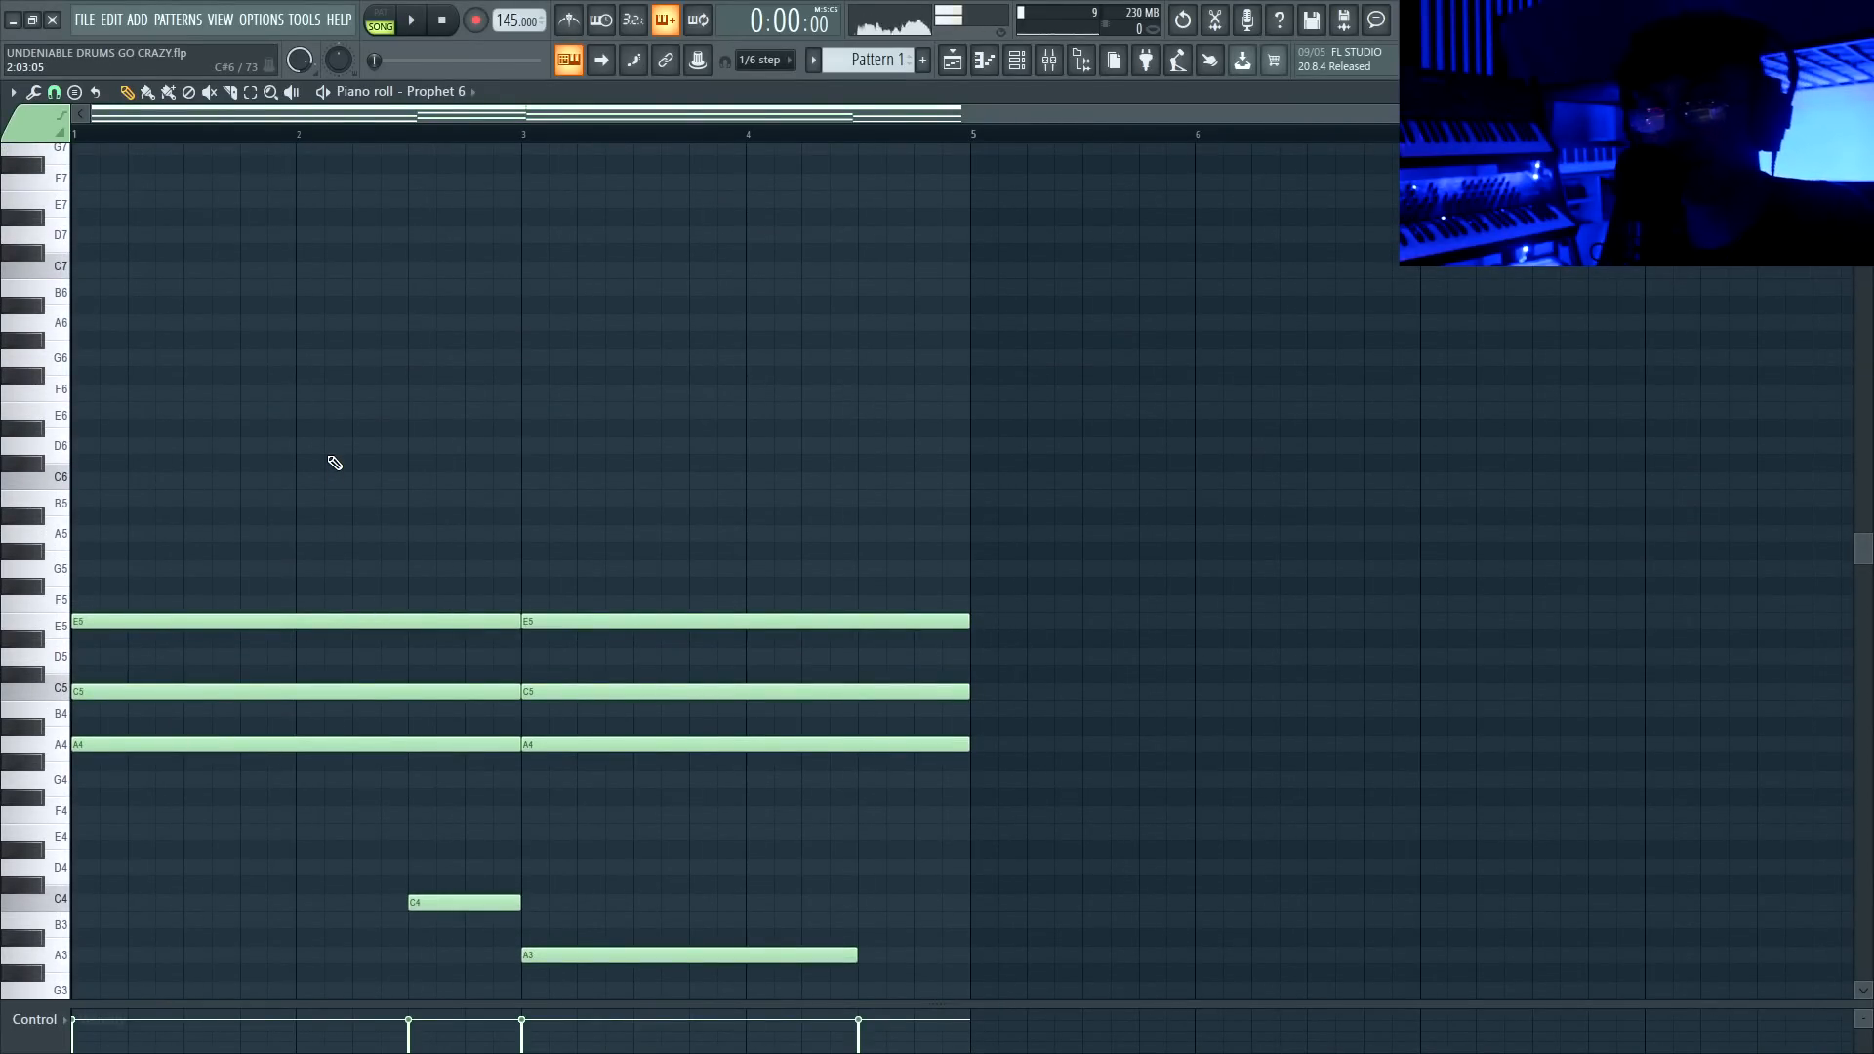
{"action": "scroll", "coordinate": [115, 385], "scroll_direction": "up", "scroll_amount": 2}
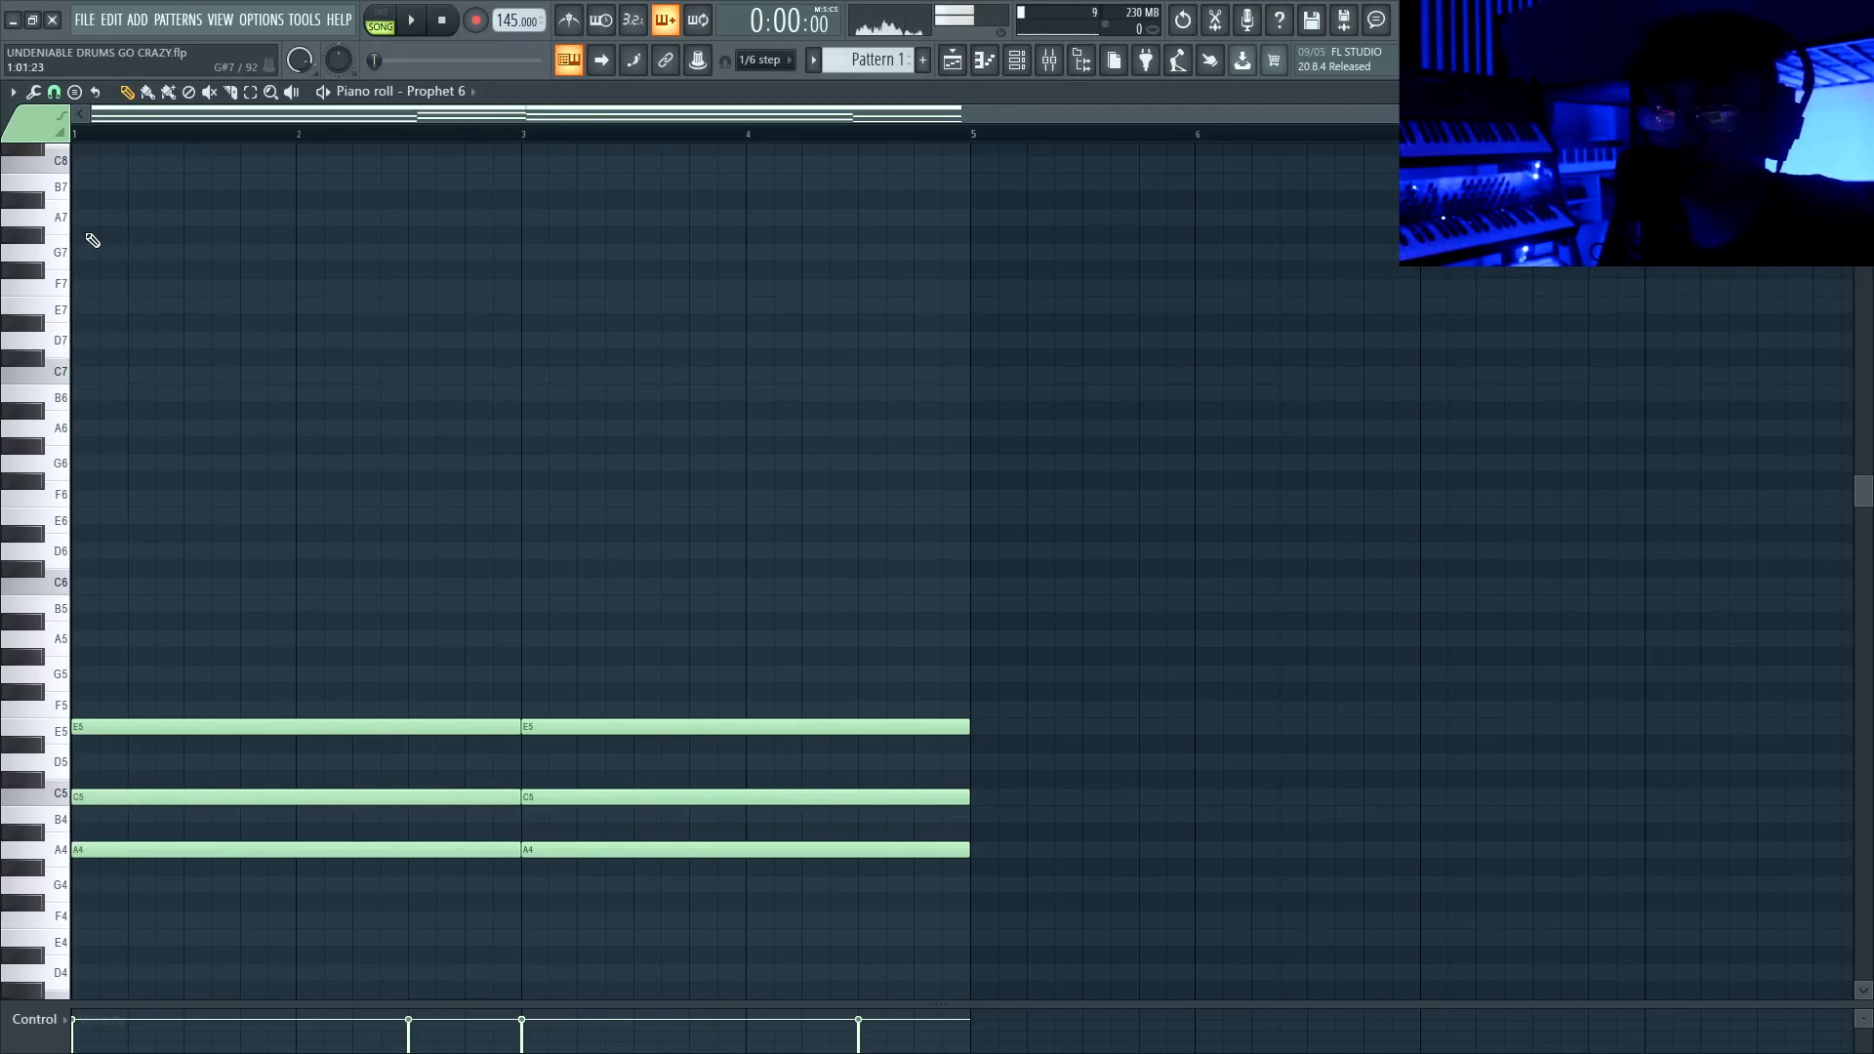
{"action": "key", "text": "F5"}
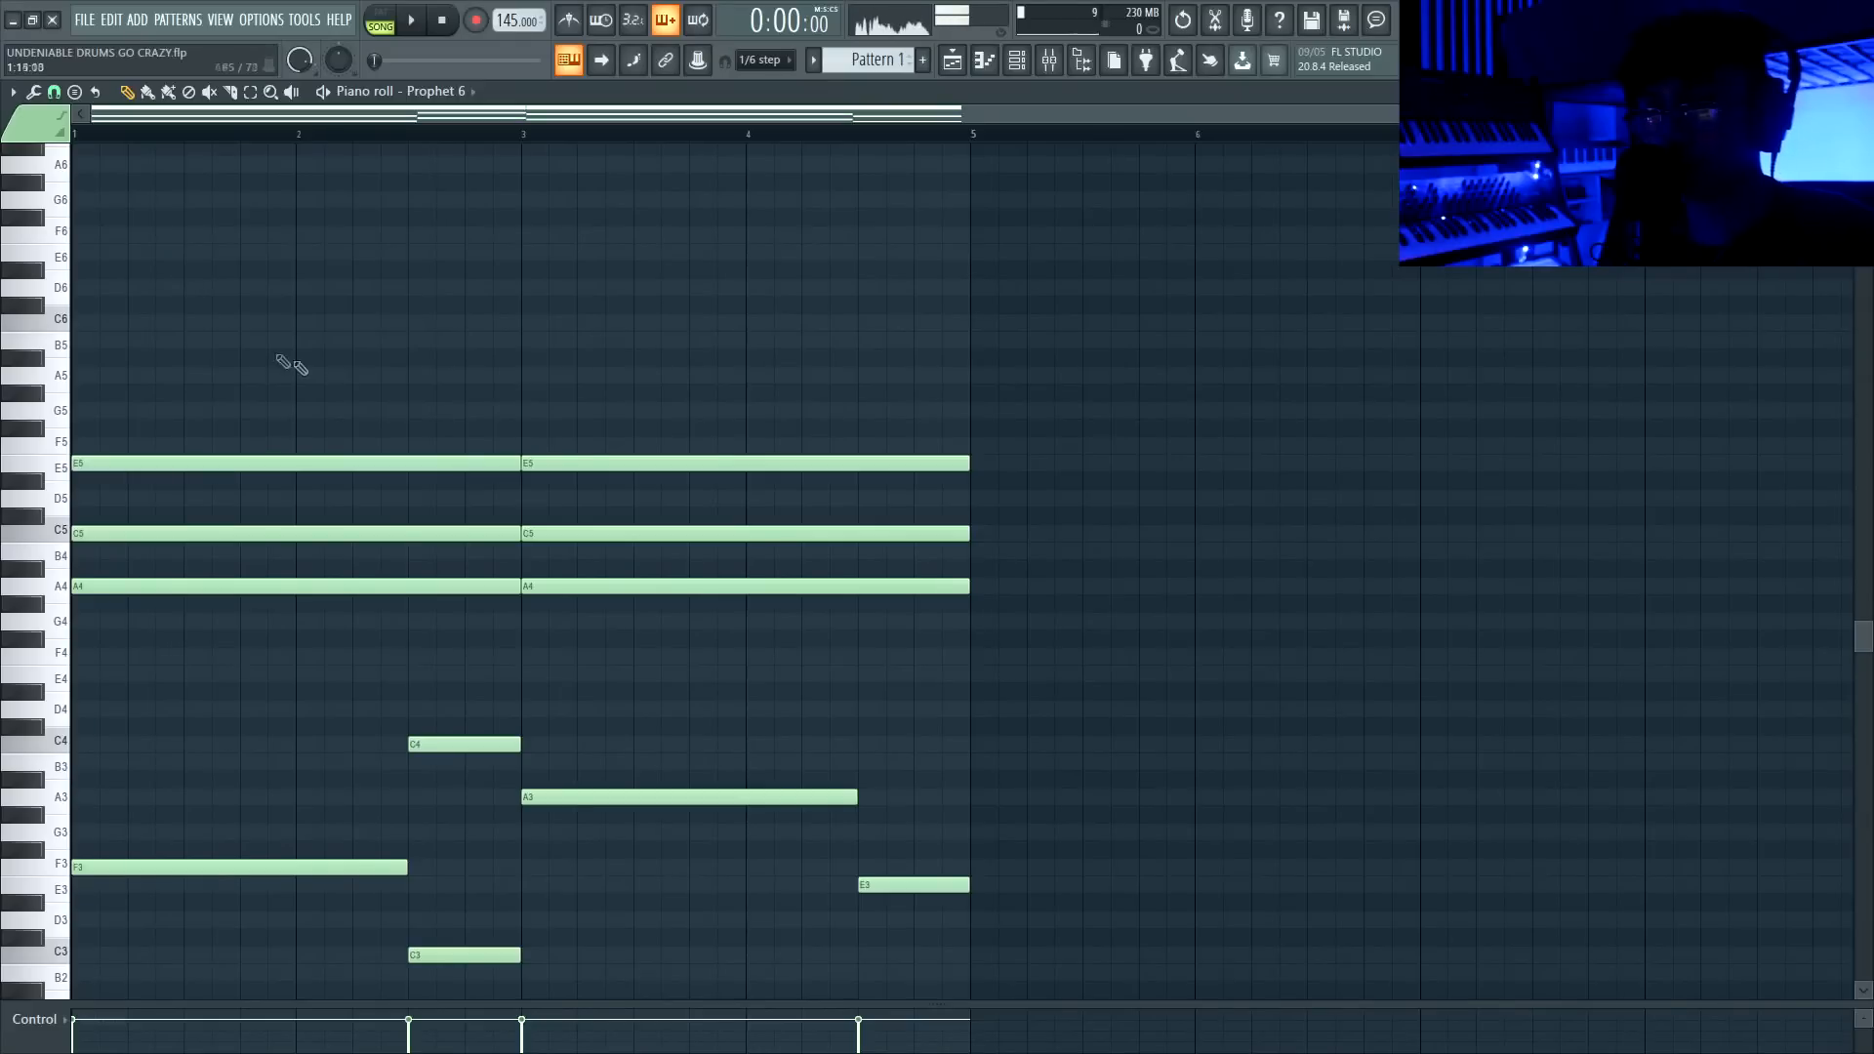
{"action": "scroll", "coordinate": [278, 366], "scroll_direction": "down", "scroll_amount": 4}
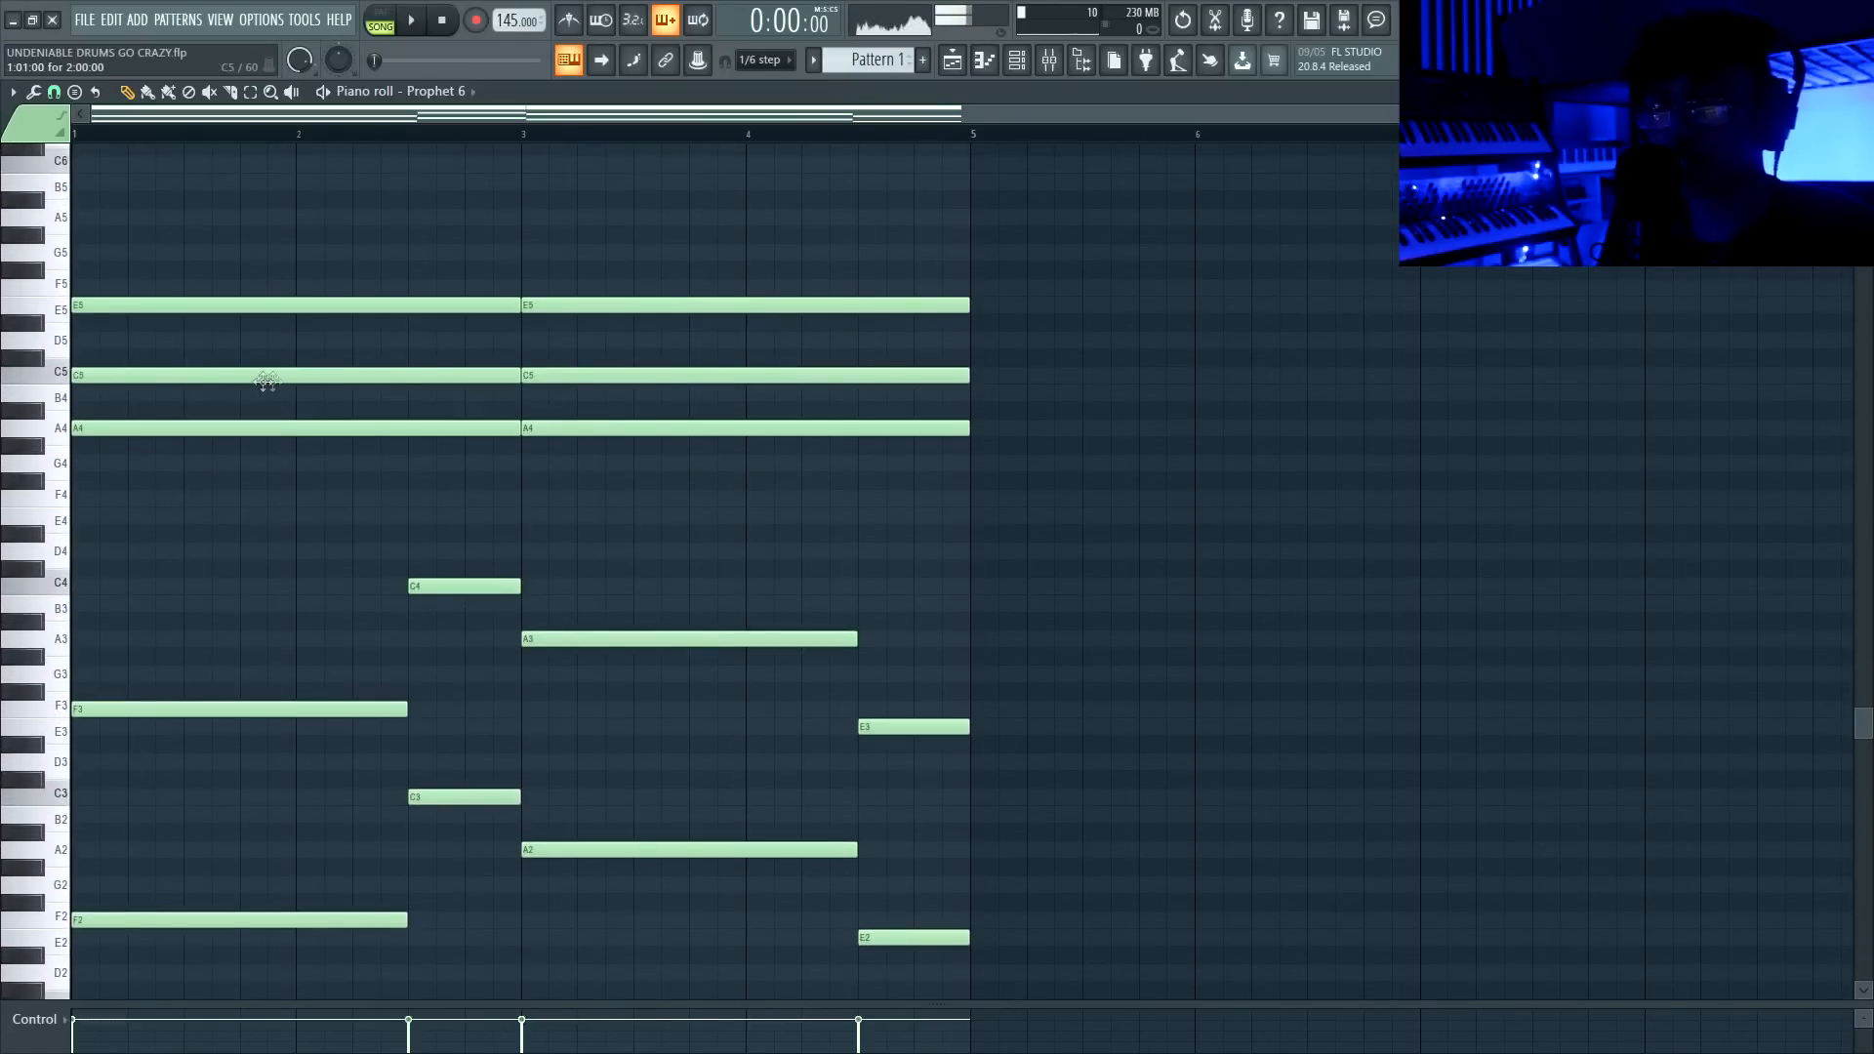
{"action": "left_click_drag", "start_coordinate": [180, 227], "coordinate": [49, 511]}
{"action": "left_click", "coordinate": [440, 264], "text": "ctrl"}
{"action": "key", "text": "F5"}
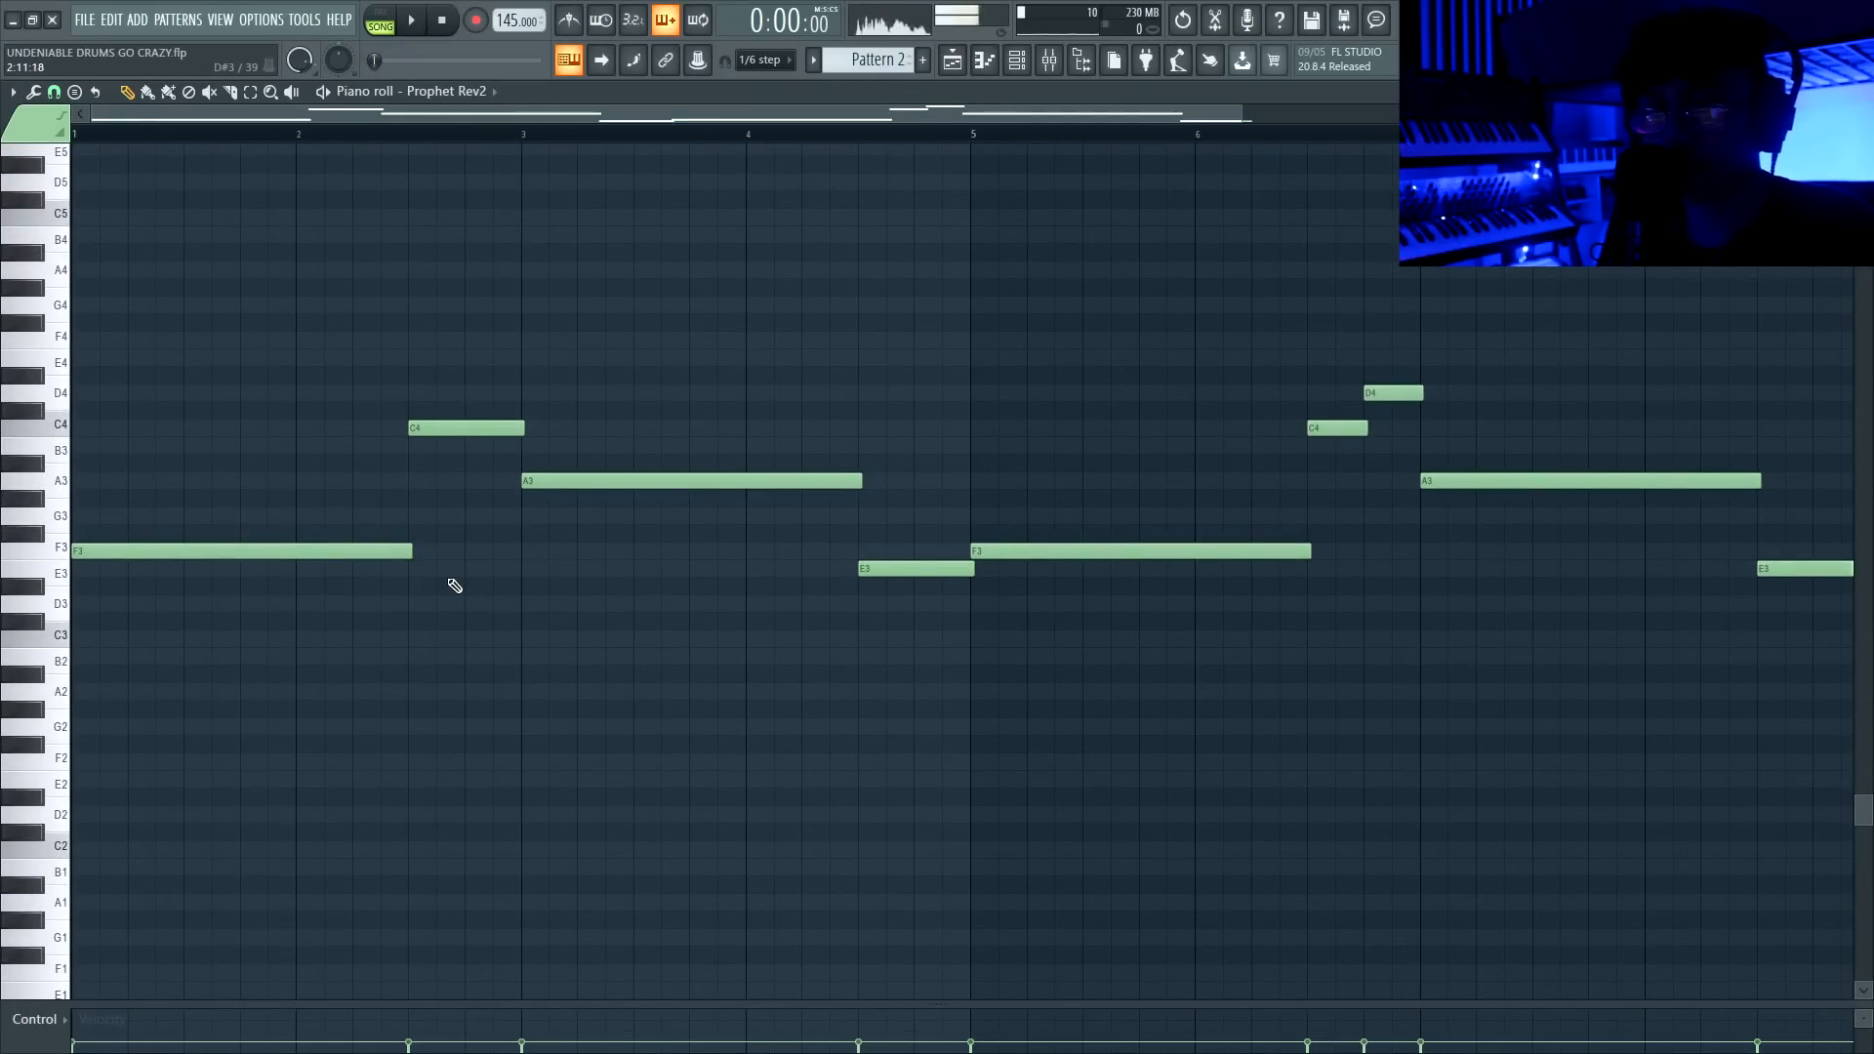
Show the Prophet Rev2 notes of Pattern 2 and examine the F3, C4, A3, E3 phrase in the first four bars
{"action": "scroll", "coordinate": [898, 65], "scroll_direction": "down", "scroll_amount": 1}
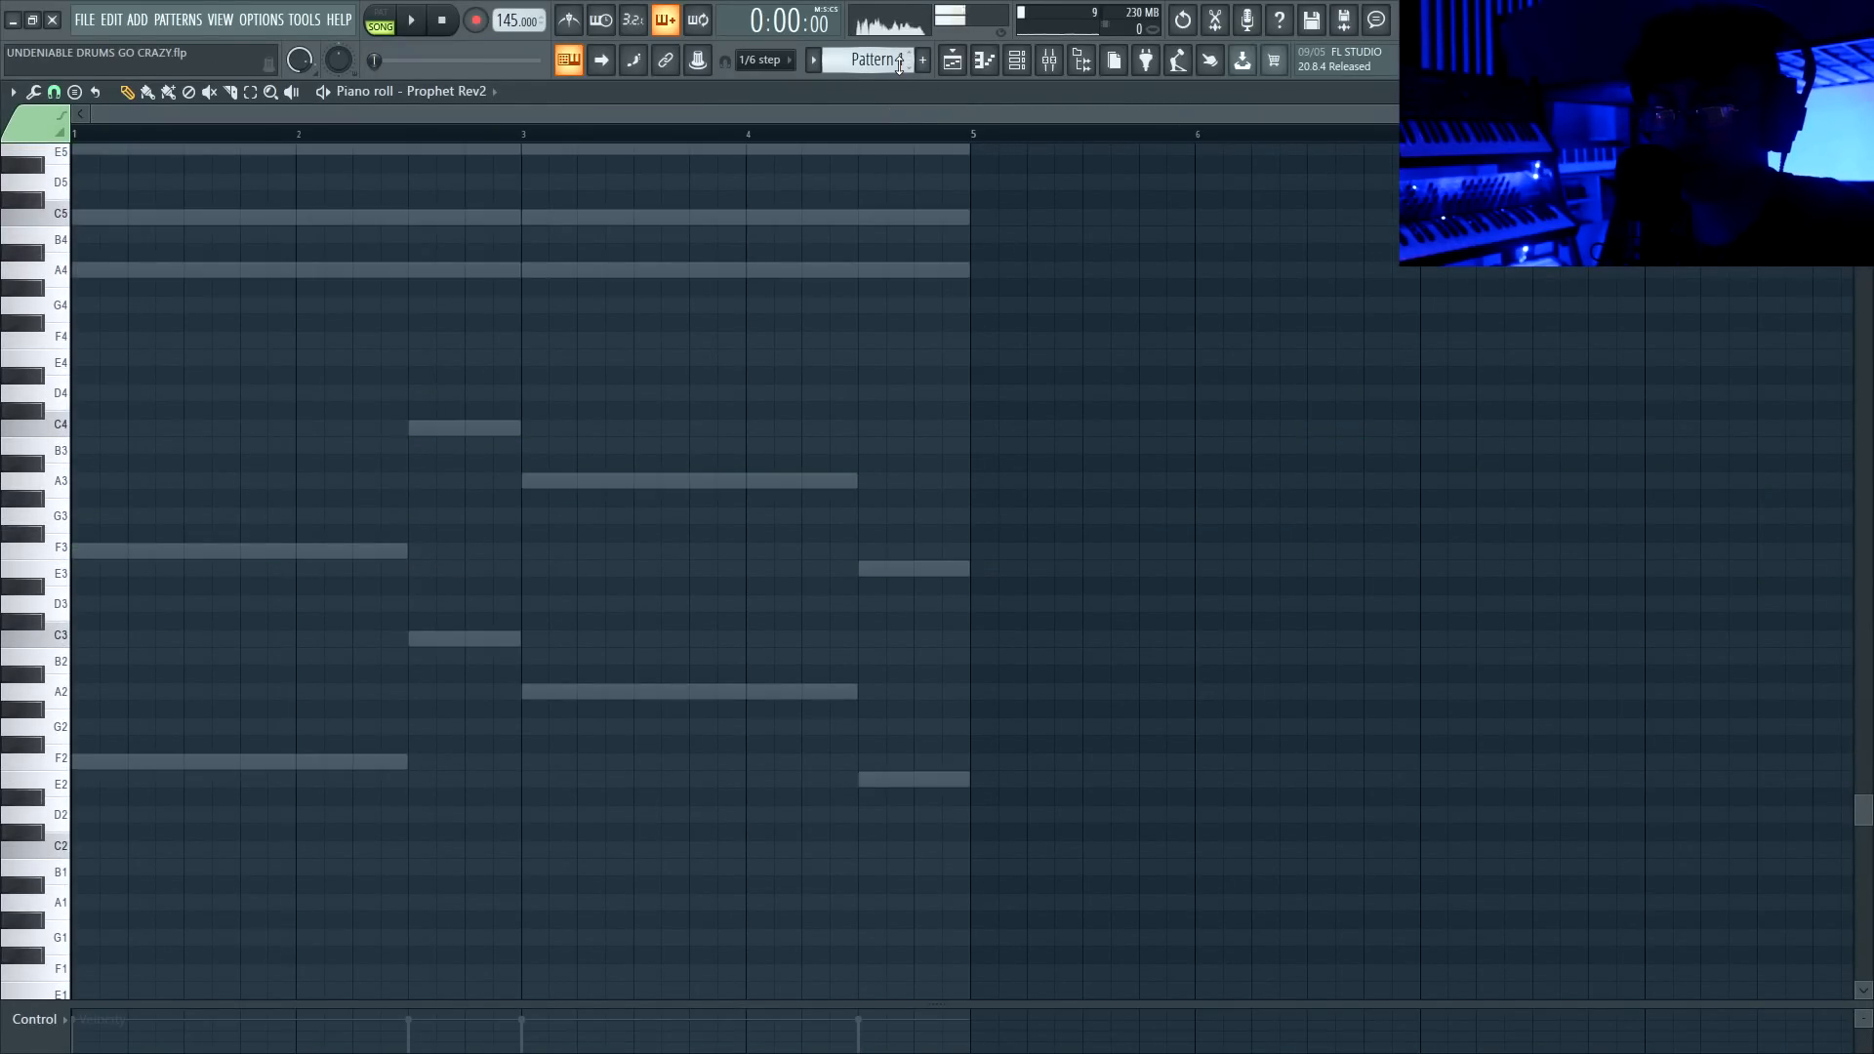
{"action": "scroll", "coordinate": [899, 65], "scroll_direction": "down", "scroll_amount": 1}
{"action": "left_click_drag", "start_coordinate": [415, 472], "coordinate": [317, 594]}
{"action": "left_click_drag", "start_coordinate": [488, 375], "coordinate": [478, 469]}
{"action": "left_click_drag", "start_coordinate": [649, 420], "coordinate": [640, 505]}
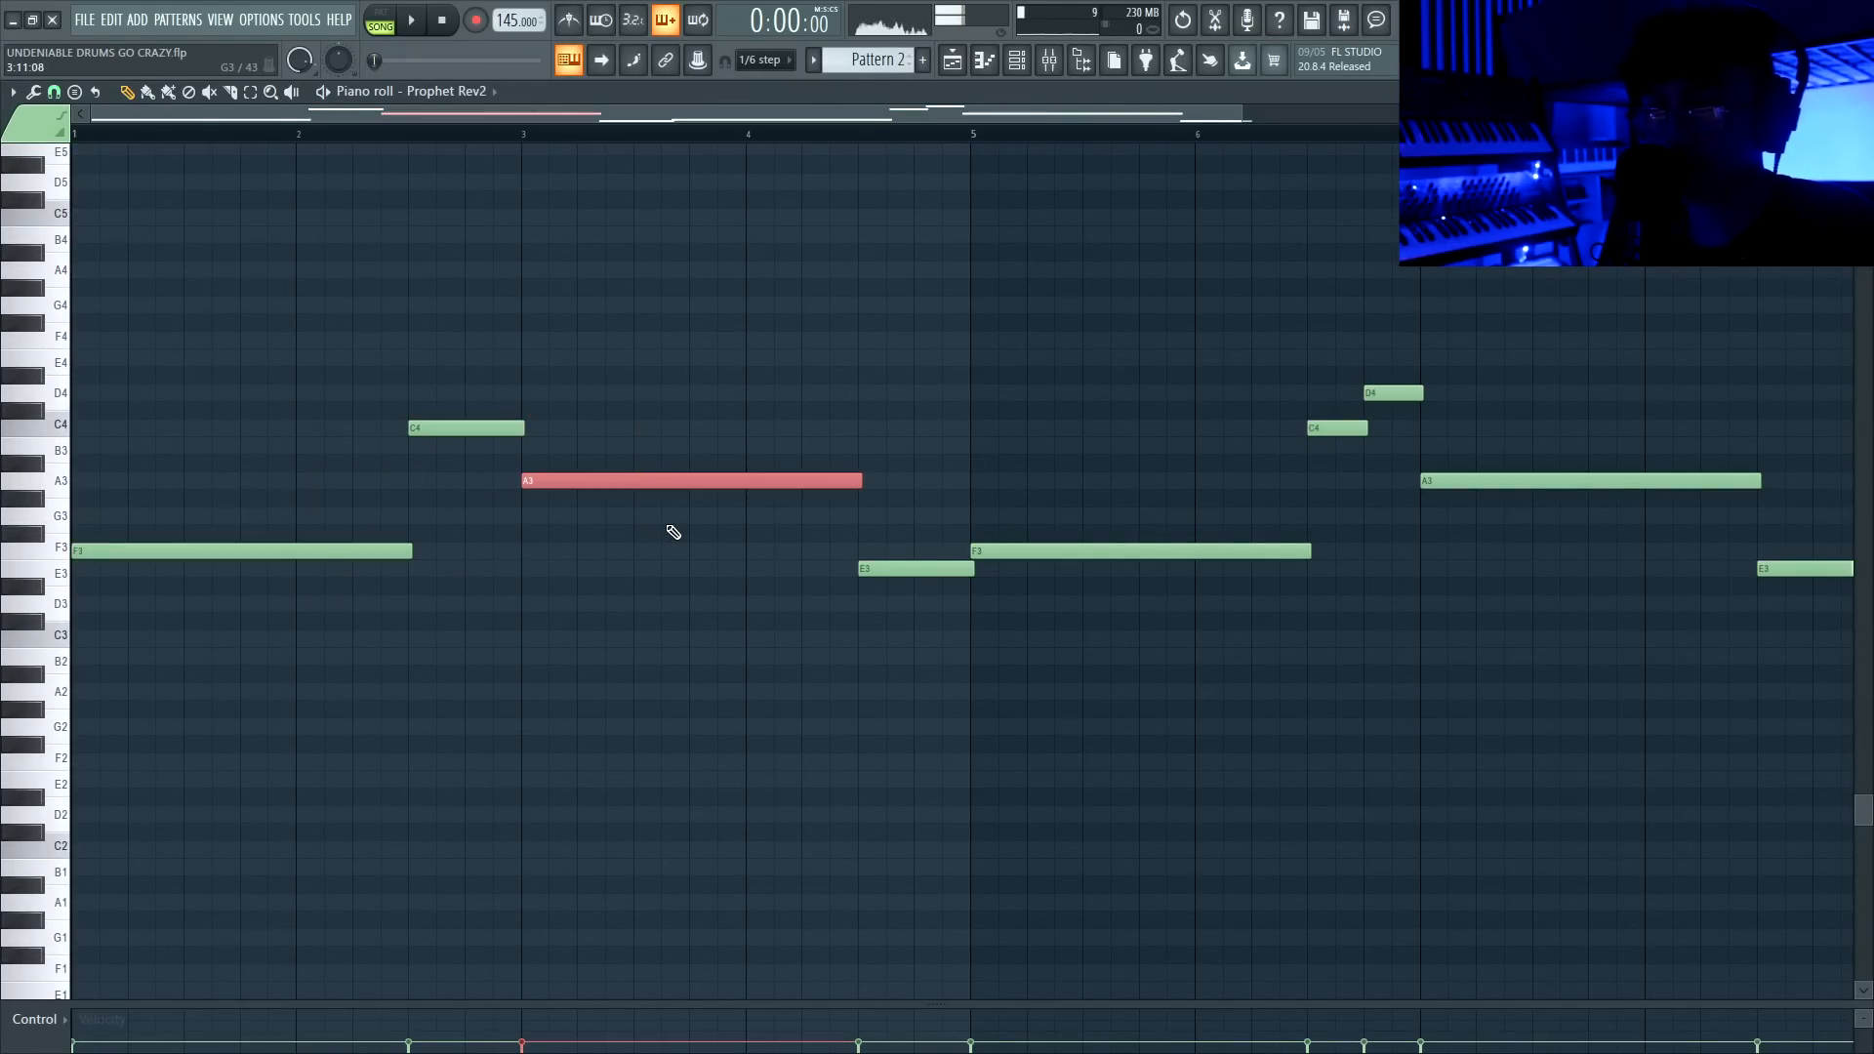
{"action": "left_click_drag", "start_coordinate": [862, 542], "coordinate": [886, 576]}
{"action": "scroll", "coordinate": [890, 578], "scroll_direction": "down", "scroll_amount": 2}
{"action": "left_click", "coordinate": [915, 539], "text": "ctrl"}
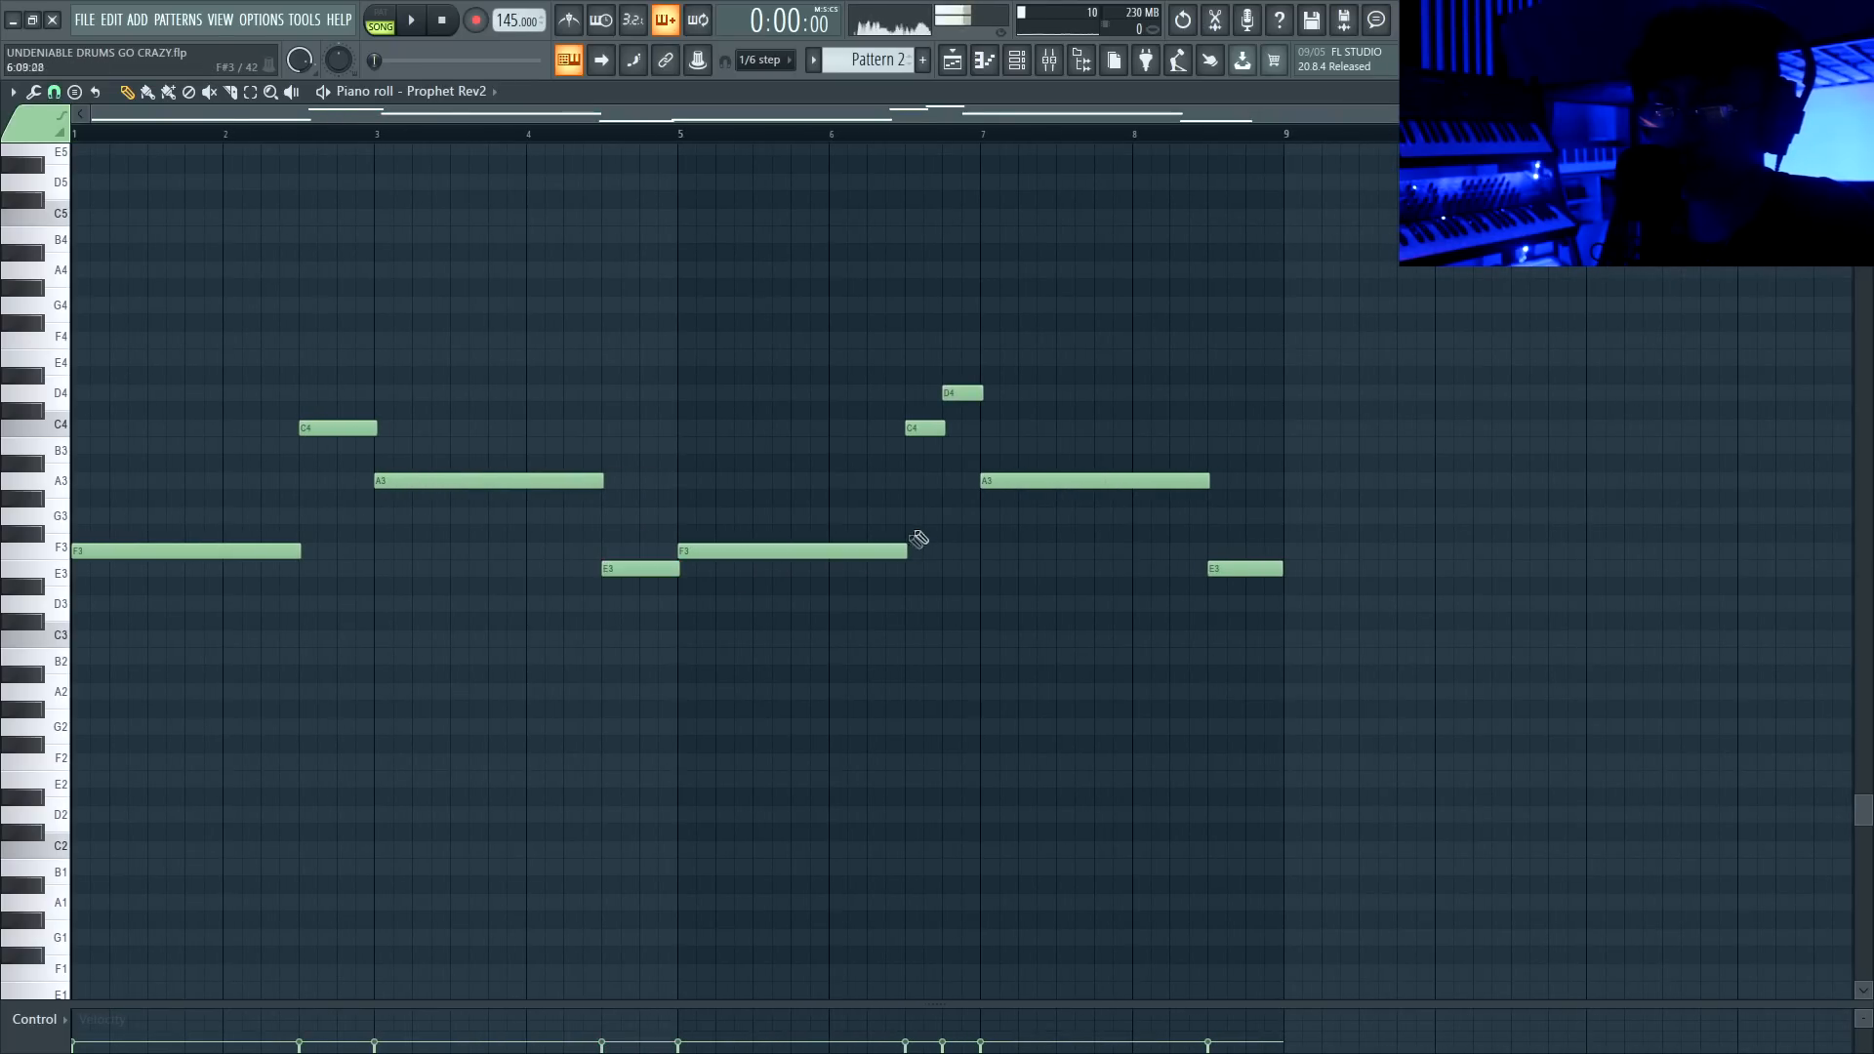
Examine the C4–D4 variation and the closing A3 and E3 notes in bars 5 to 8 of Pattern 2
{"action": "scroll", "coordinate": [982, 466], "scroll_direction": "up", "scroll_amount": 2}
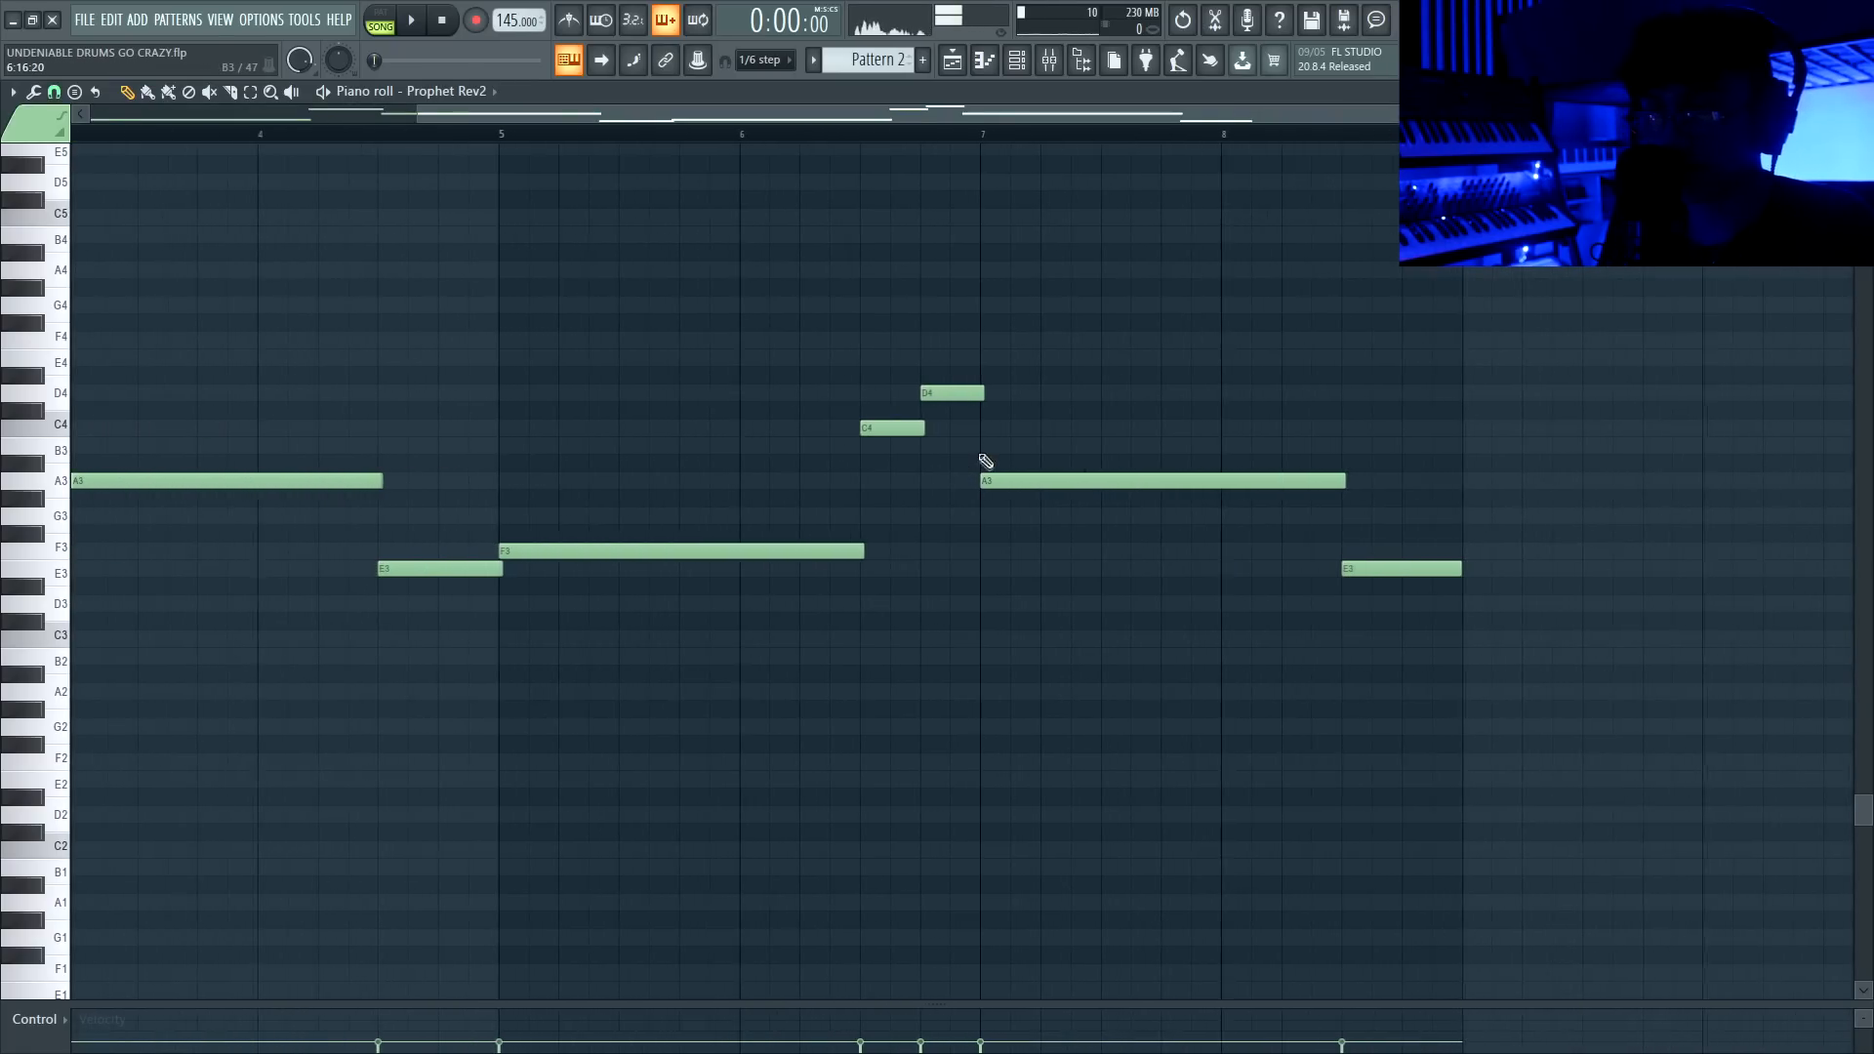
{"action": "left_click_drag", "start_coordinate": [893, 403], "coordinate": [885, 452]}
{"action": "left_click_drag", "start_coordinate": [1013, 445], "coordinate": [1054, 582]}
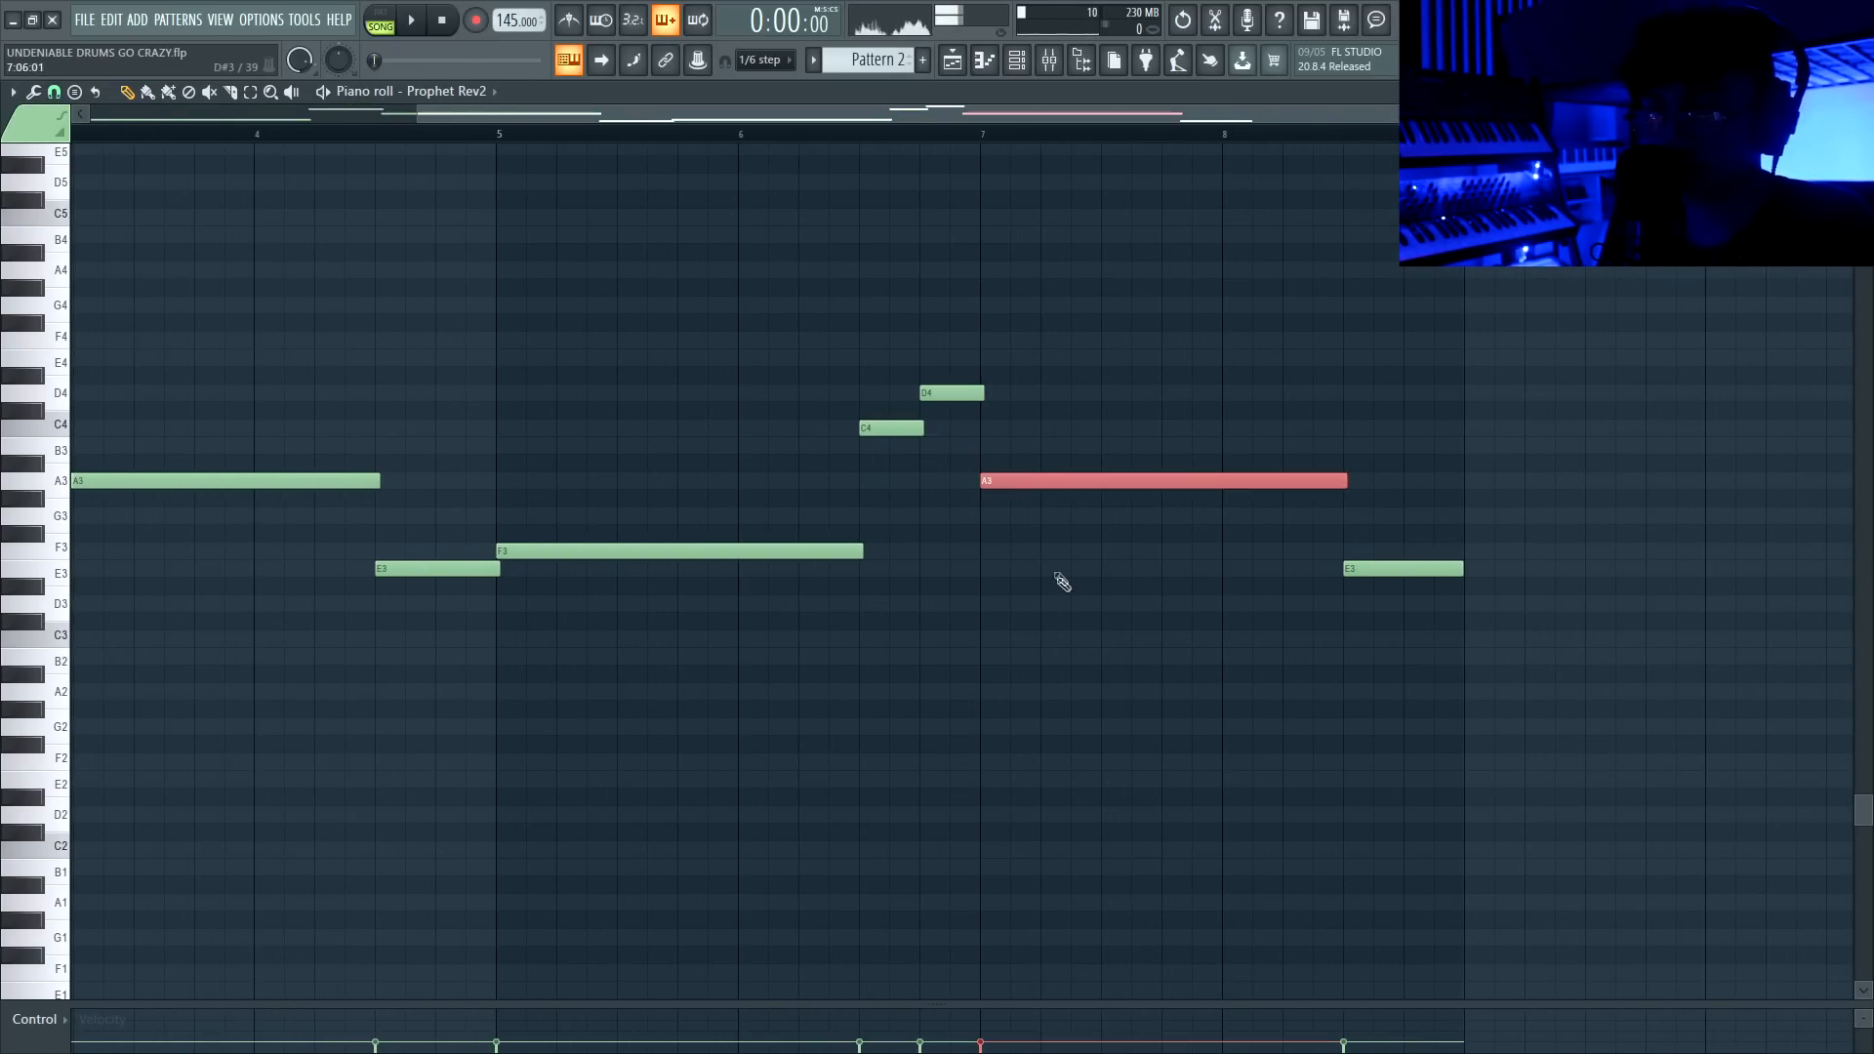
{"action": "left_click", "coordinate": [969, 468], "text": "ctrl"}
{"action": "scroll", "coordinate": [969, 467], "scroll_direction": "down", "scroll_amount": 2}
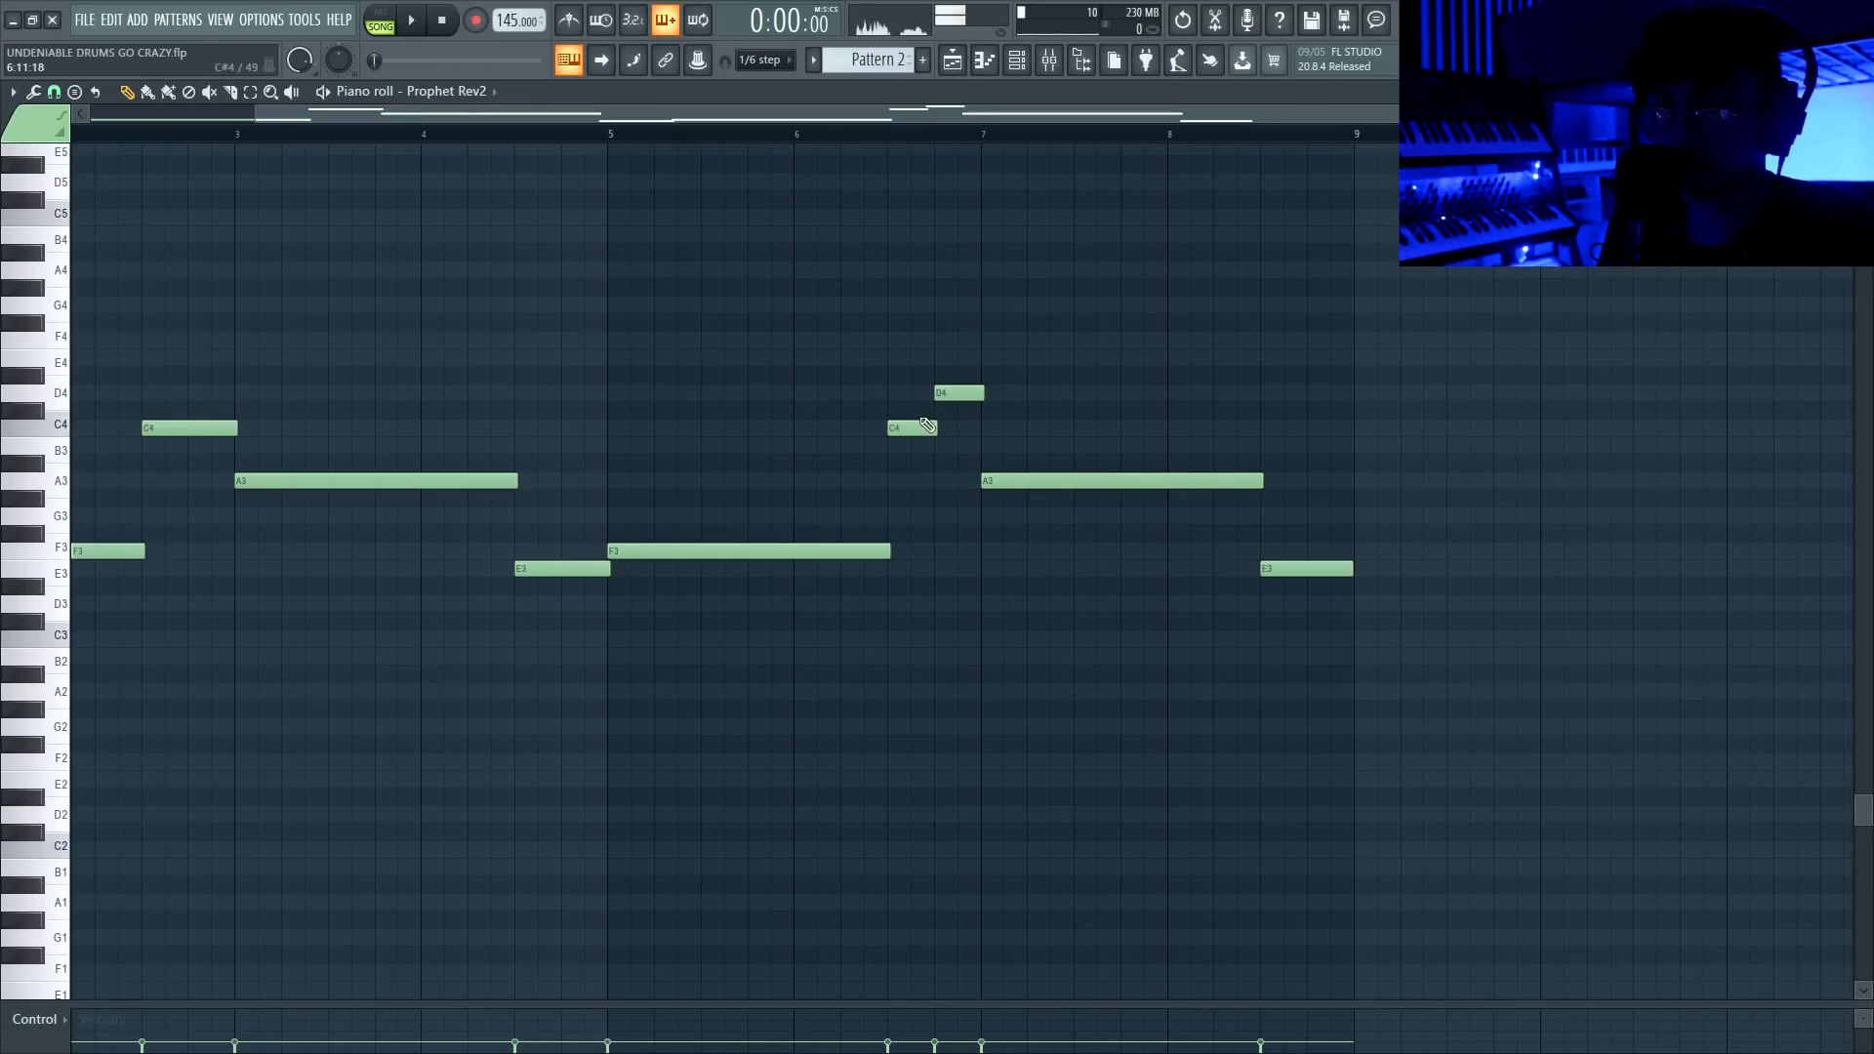
{"action": "left_click", "coordinate": [968, 390]}
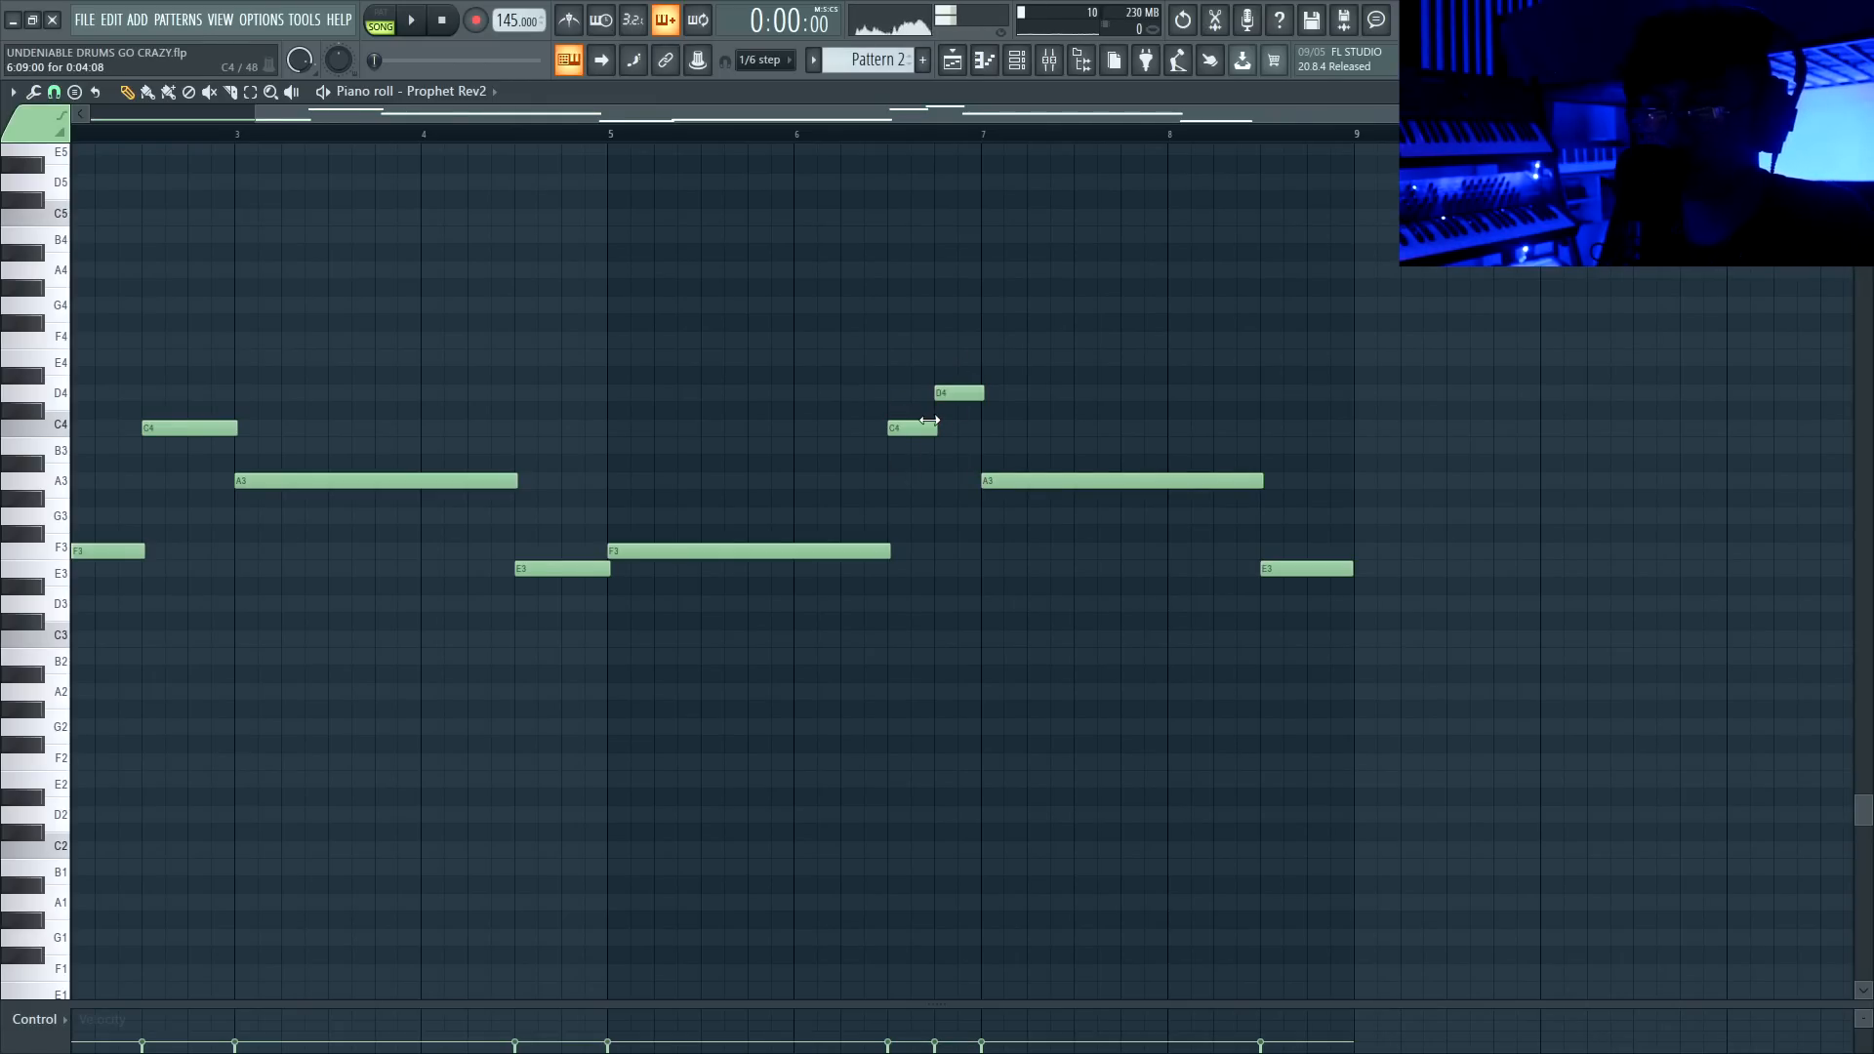
{"action": "left_click_drag", "start_coordinate": [1018, 459], "coordinate": [1123, 542]}
{"action": "scroll", "coordinate": [1064, 554], "scroll_direction": "down", "scroll_amount": 1}
{"action": "left_click", "coordinate": [1064, 554], "text": "ctrl"}
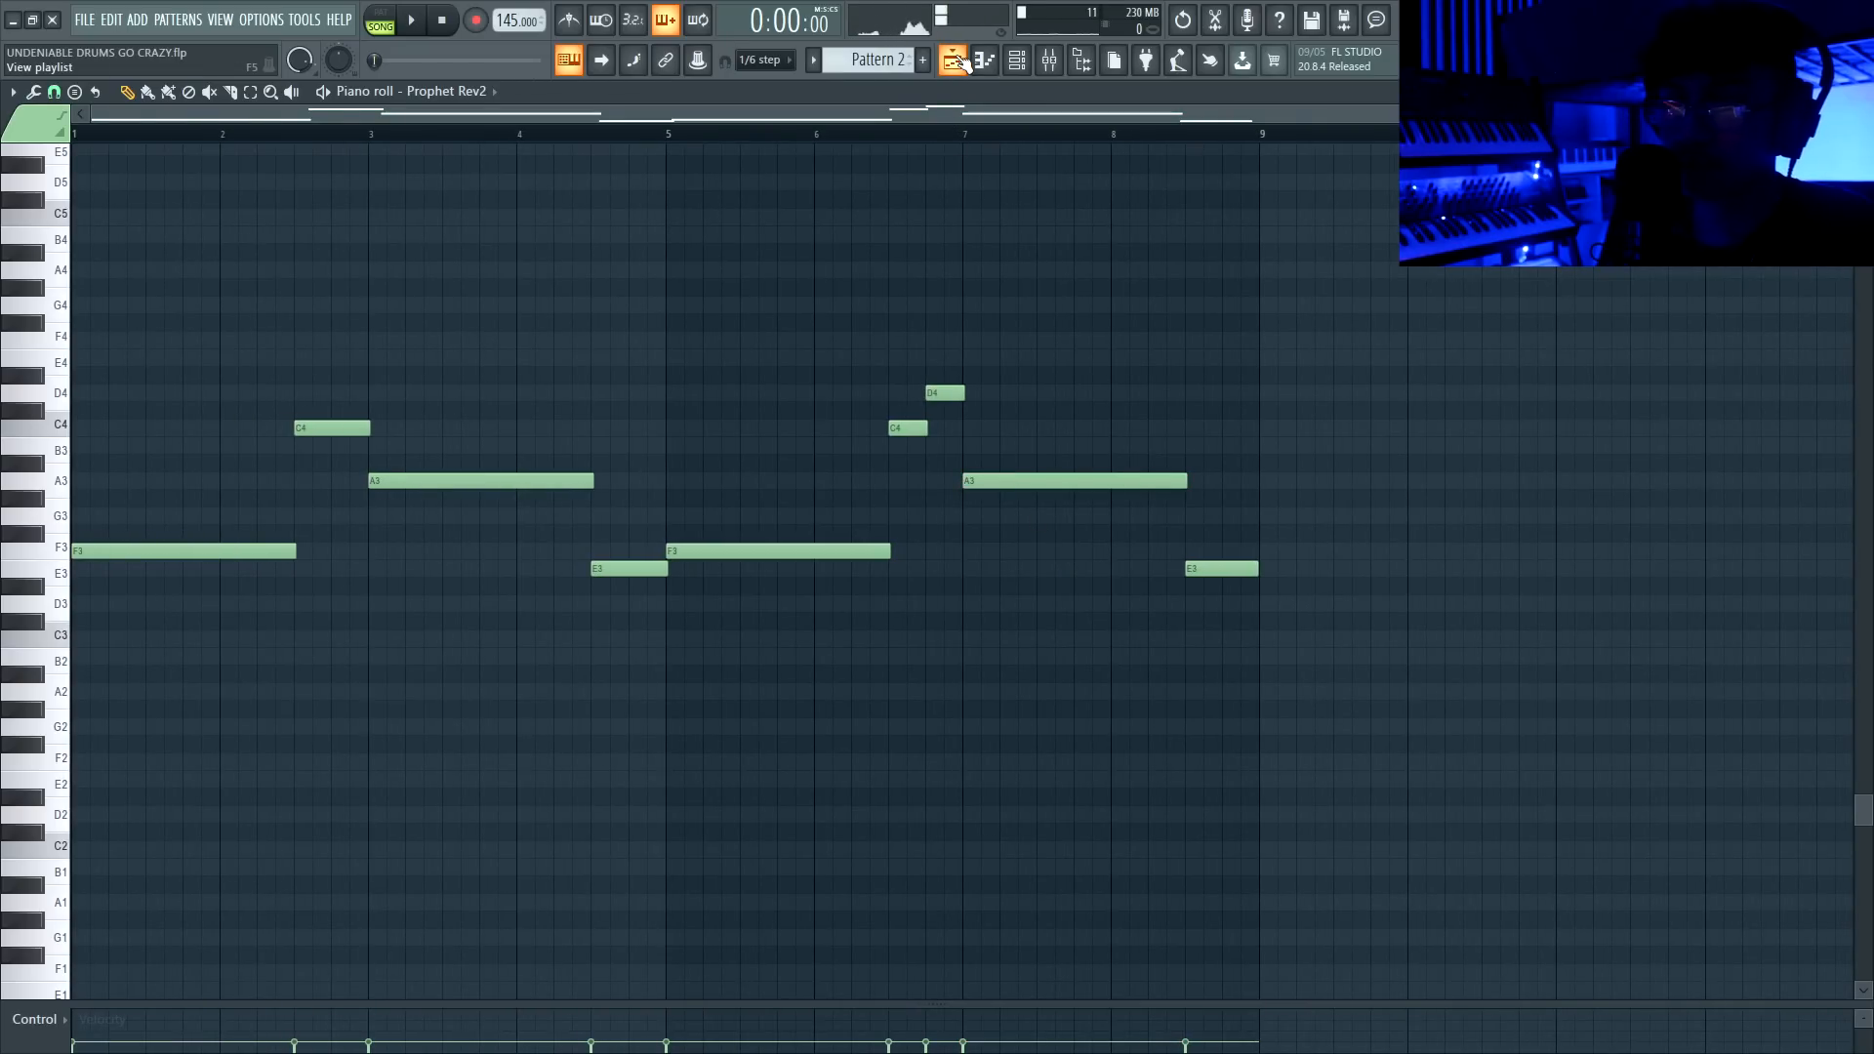
Show the playlist and inspect the sampler settings of the chords and bell audio clips
{"action": "left_click", "coordinate": [962, 61]}
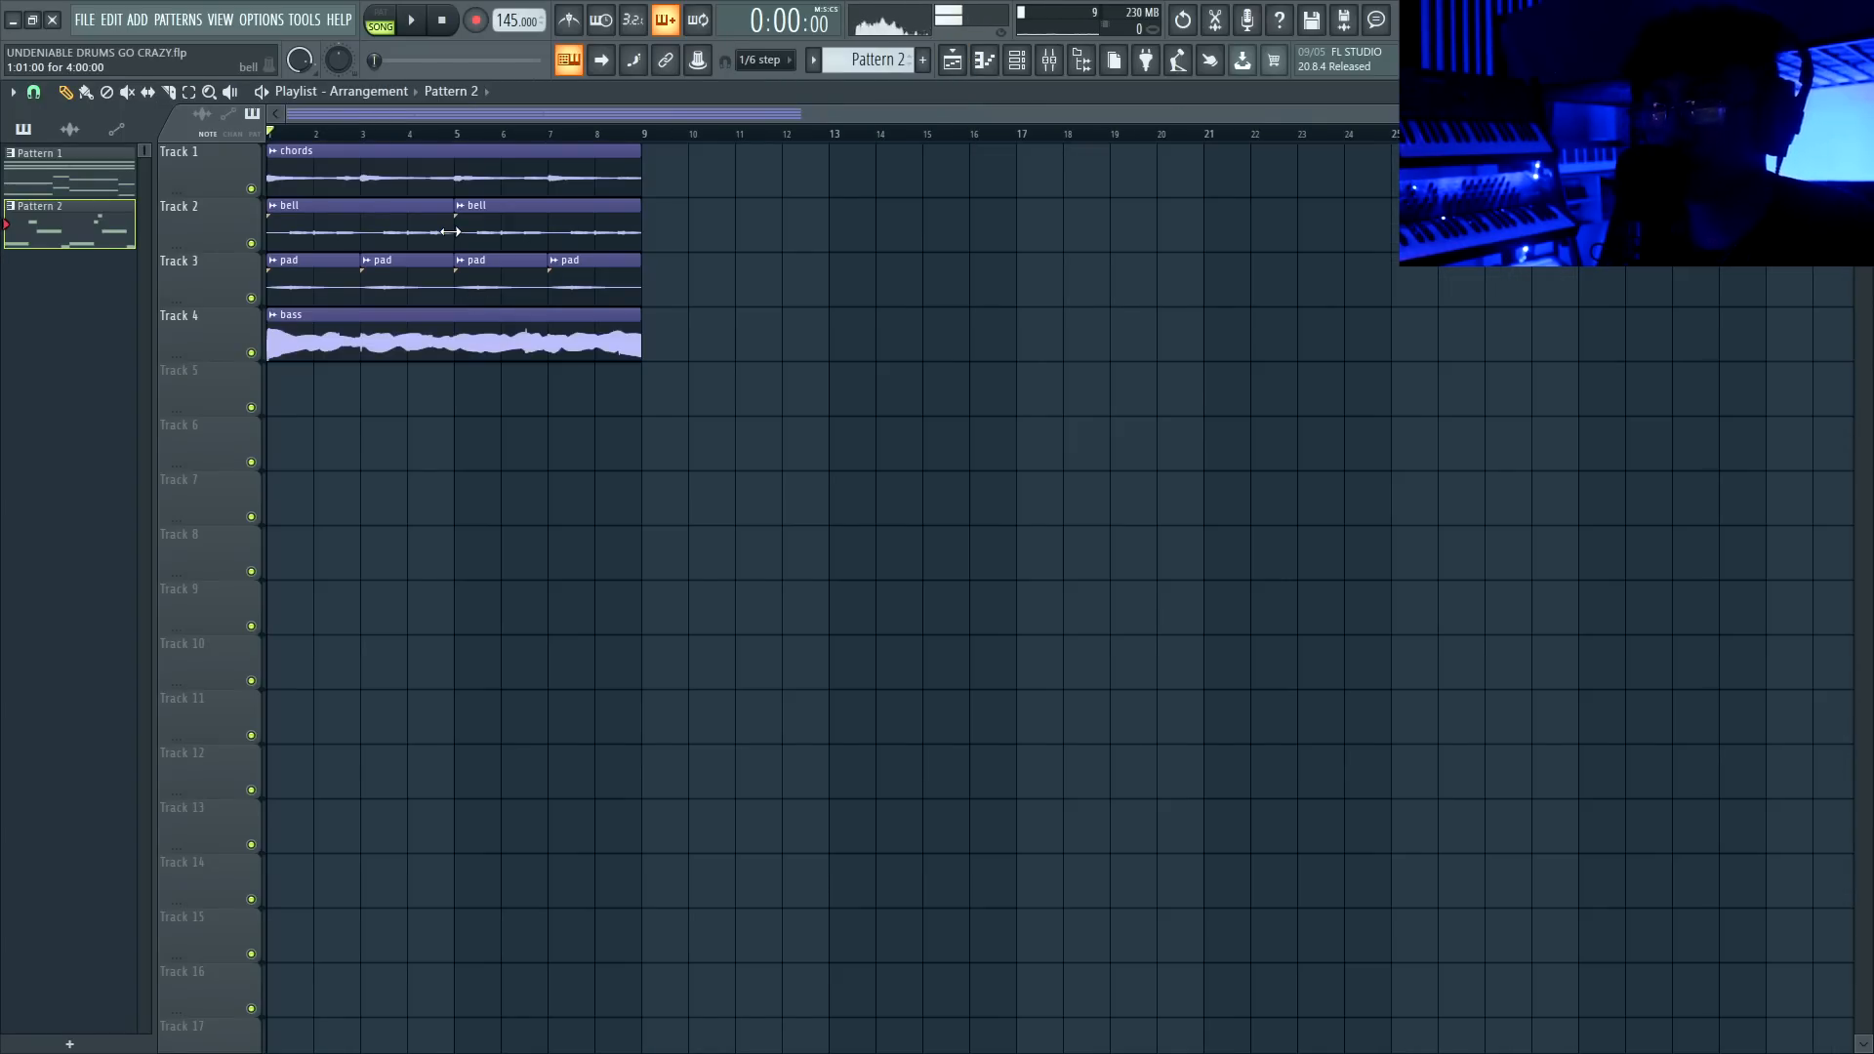
{"action": "key", "text": "space"}
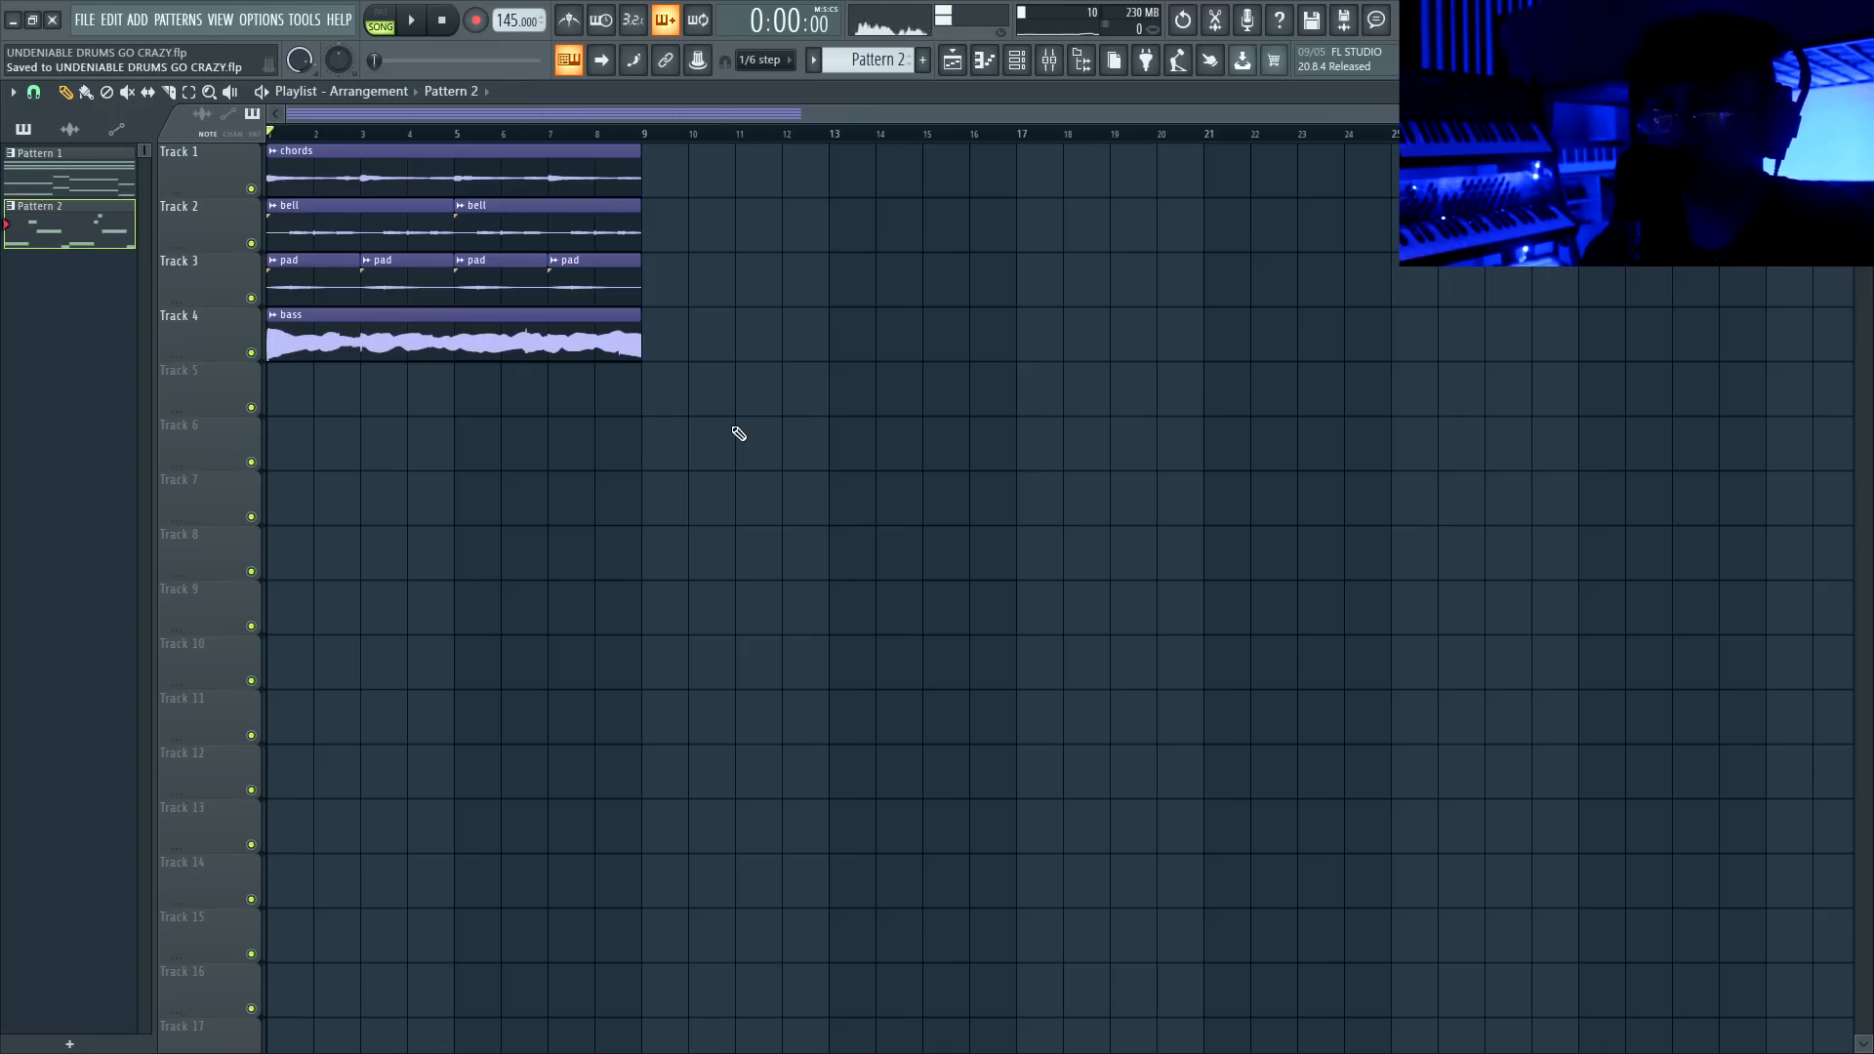
{"action": "double_click", "coordinate": [327, 150]}
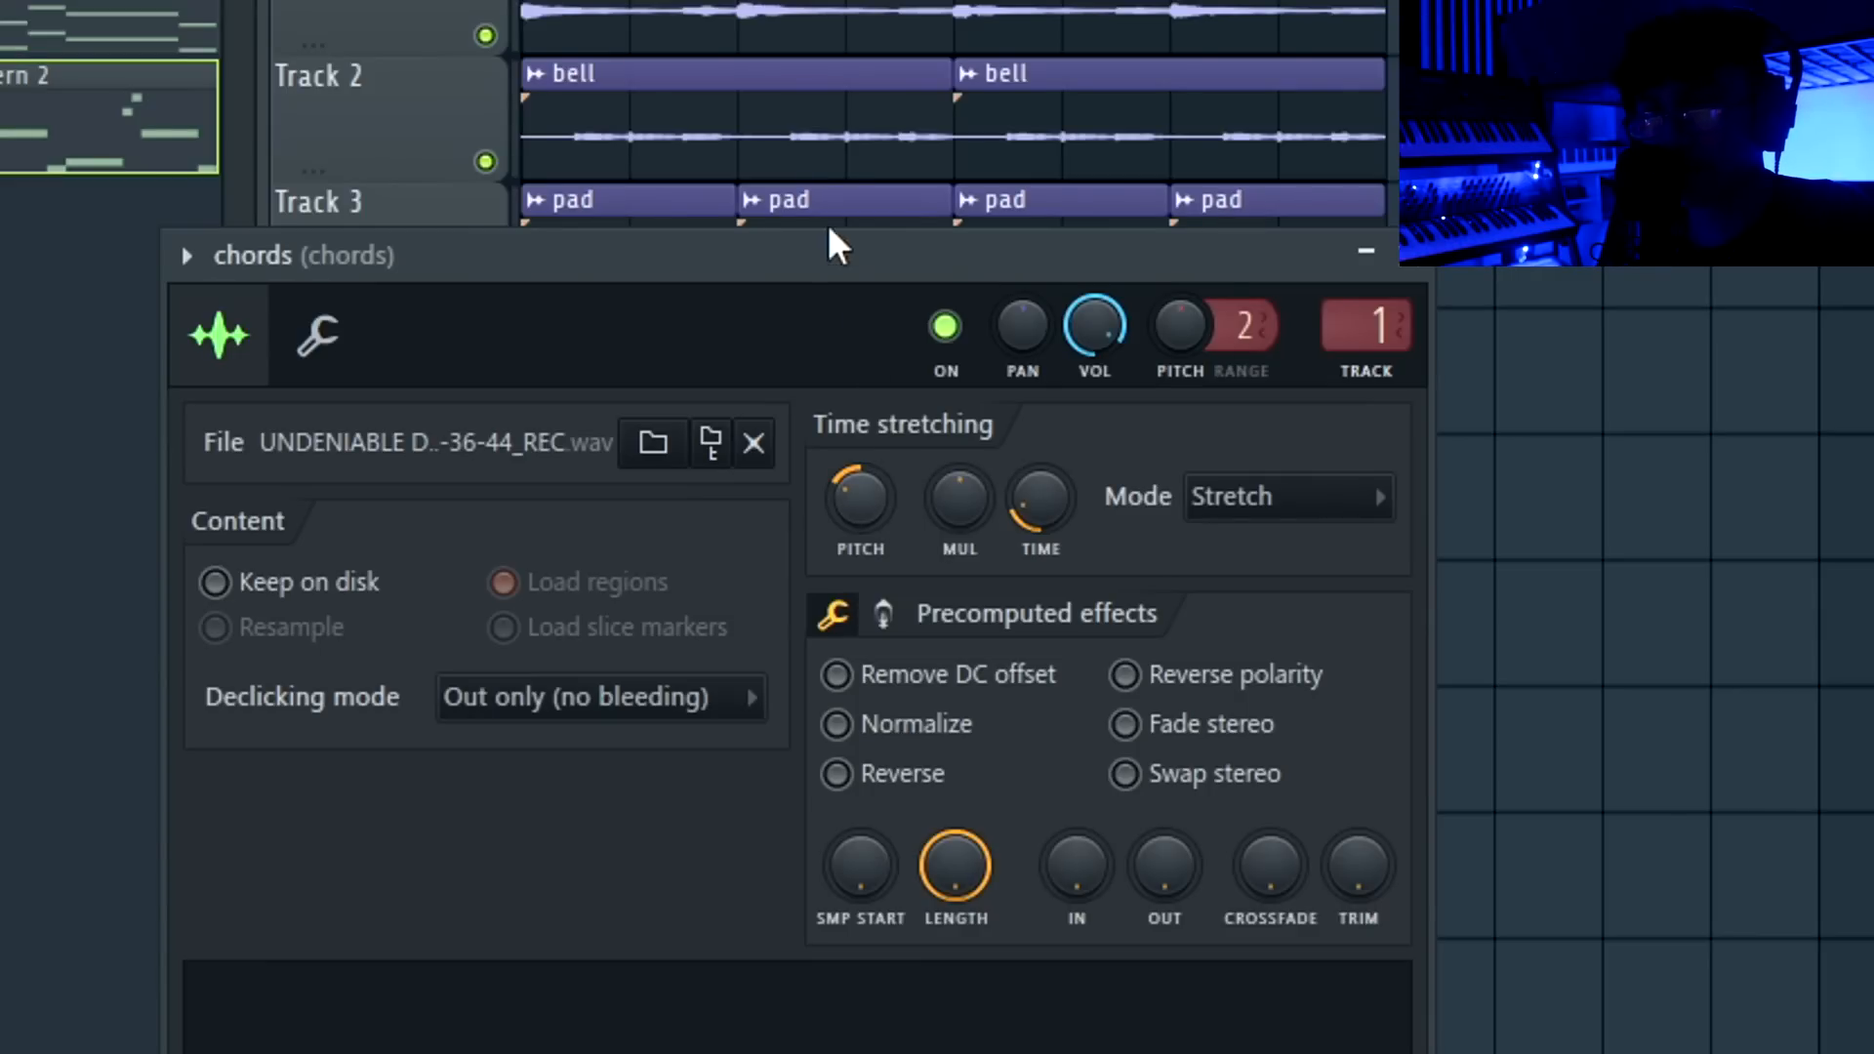
{"action": "double_click", "coordinate": [799, 149]}
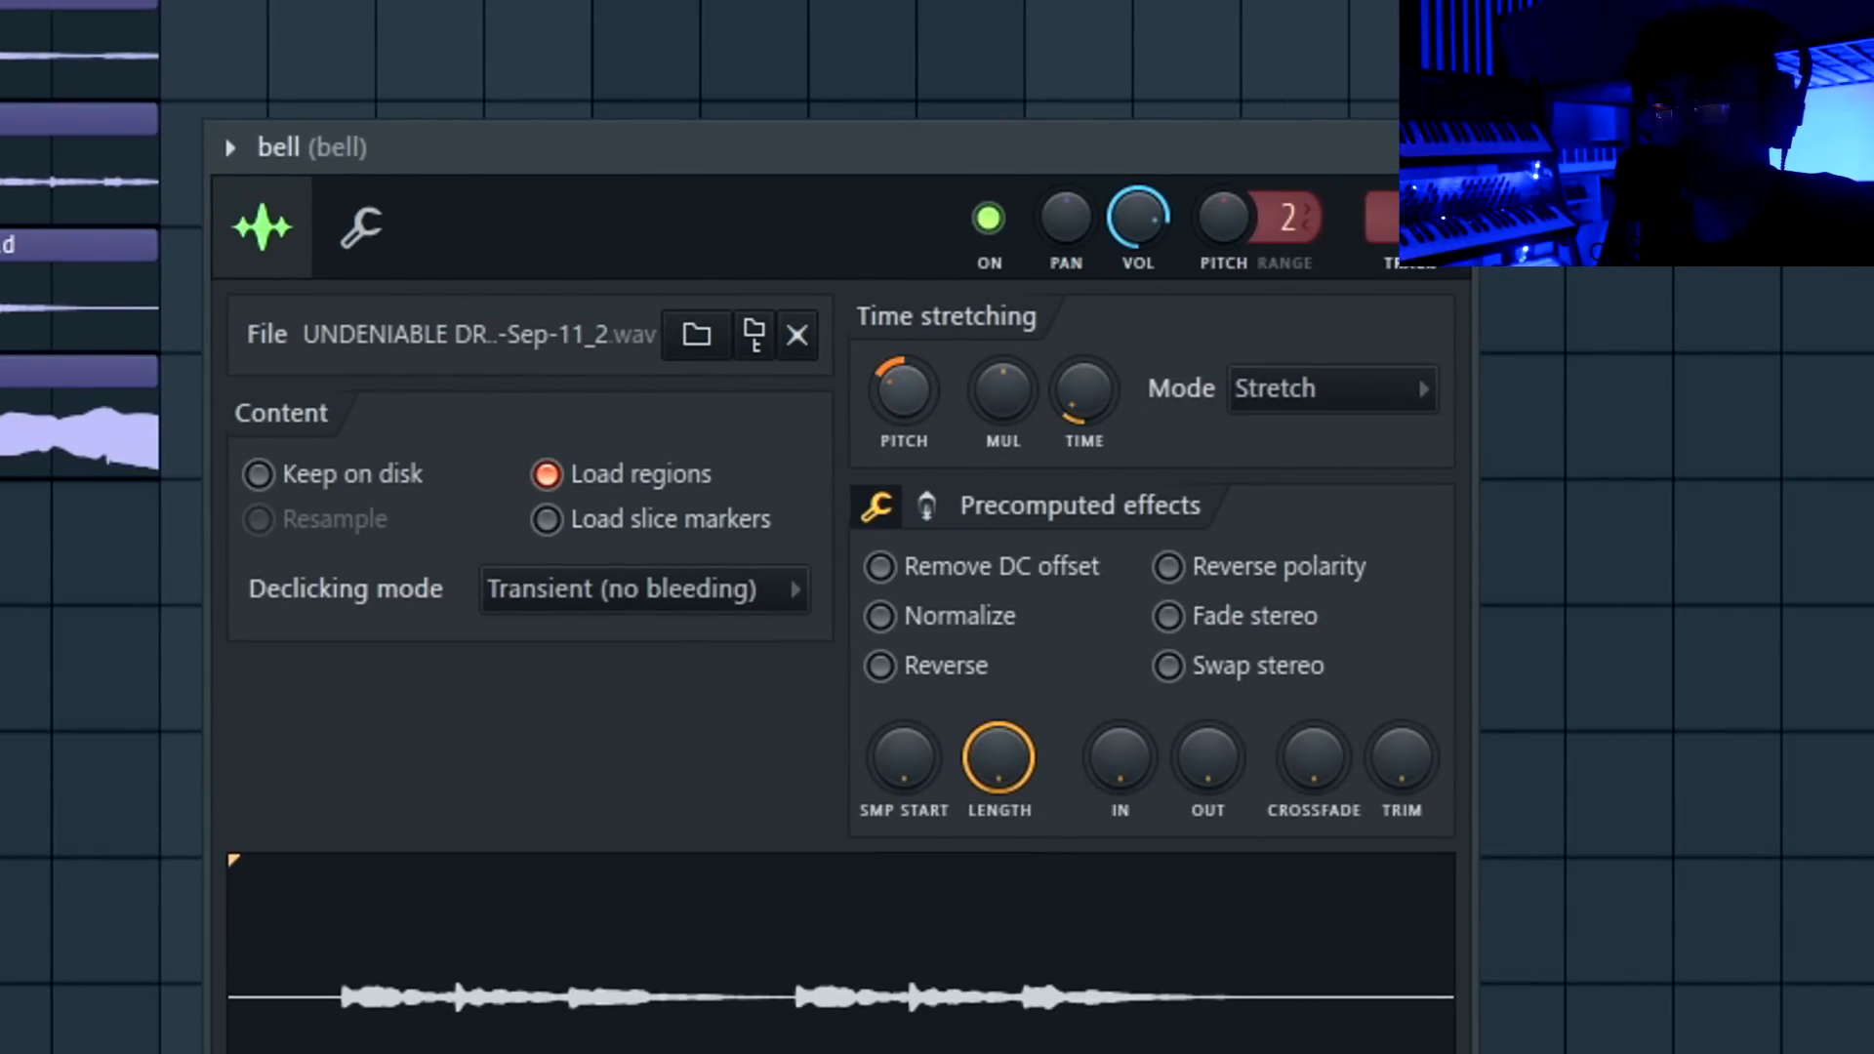
{"action": "key", "text": "Escape"}
Play back the chords, bell, pad and bass arrangement and save the project
{"action": "key", "text": "space"}
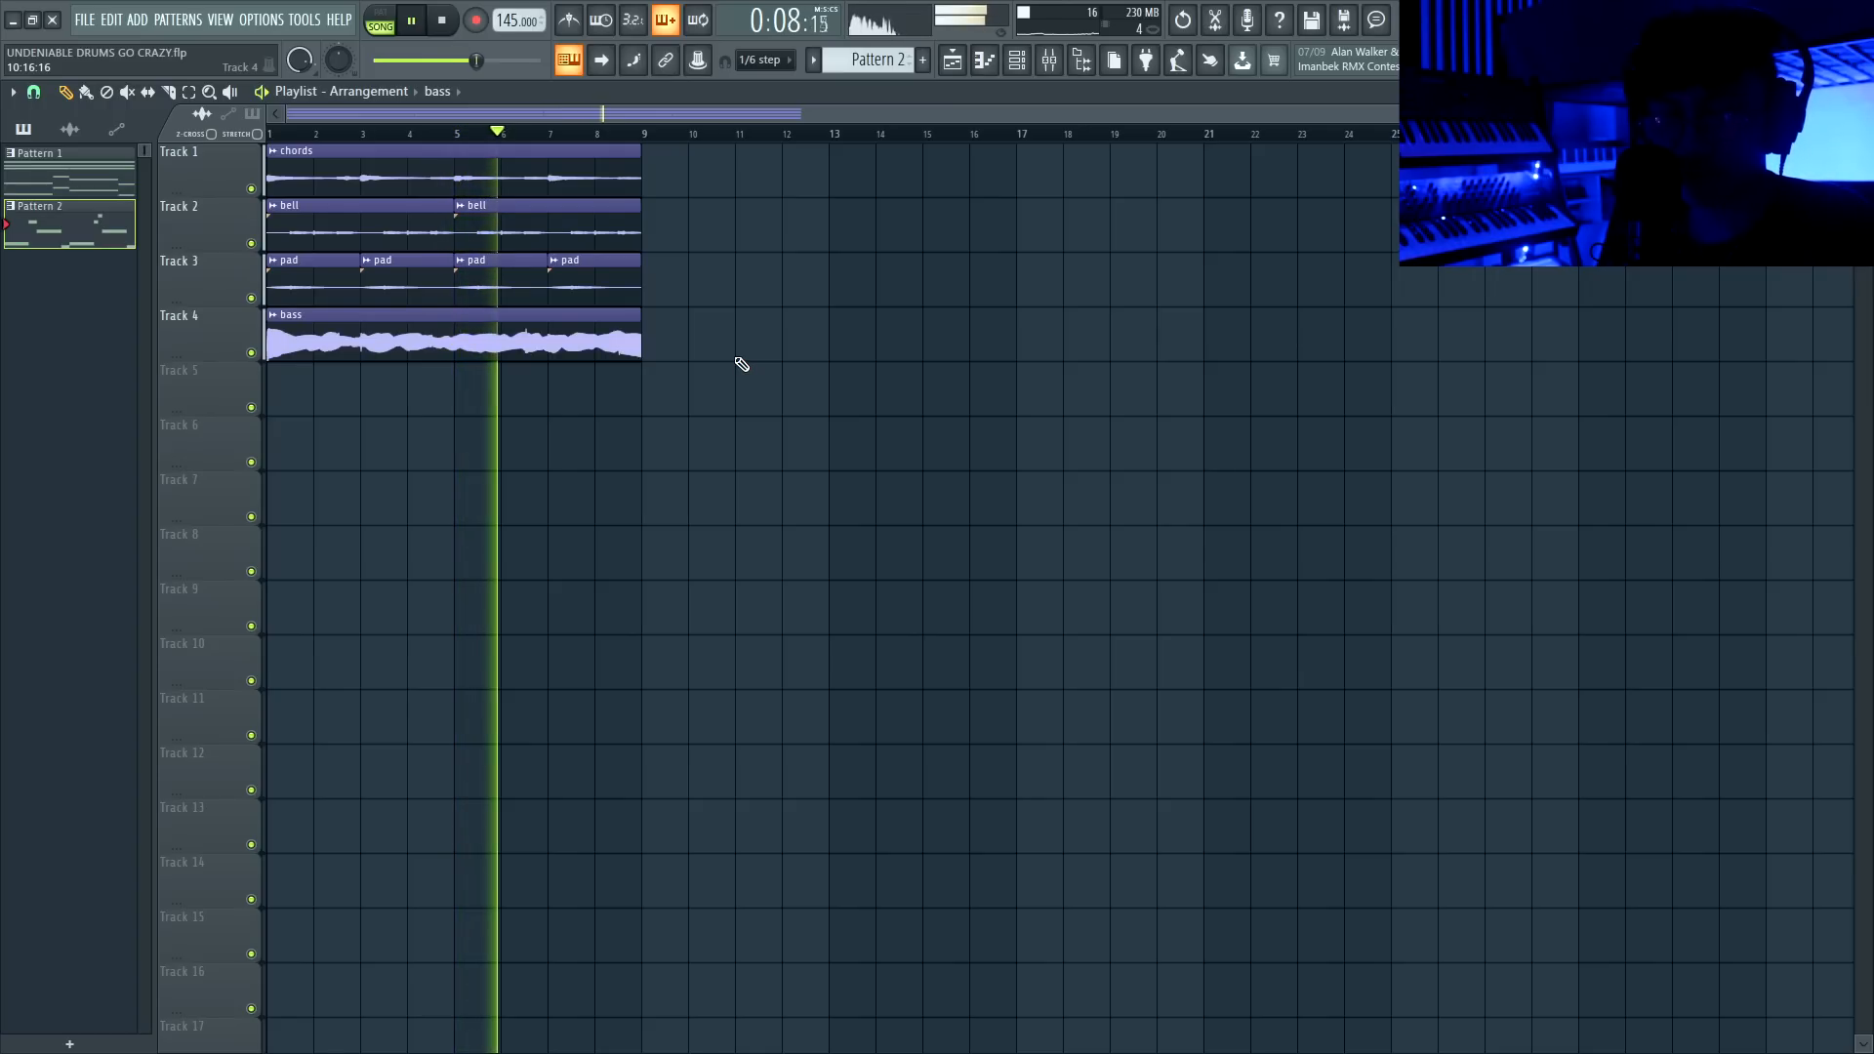
{"action": "key", "text": "ctrl+s"}
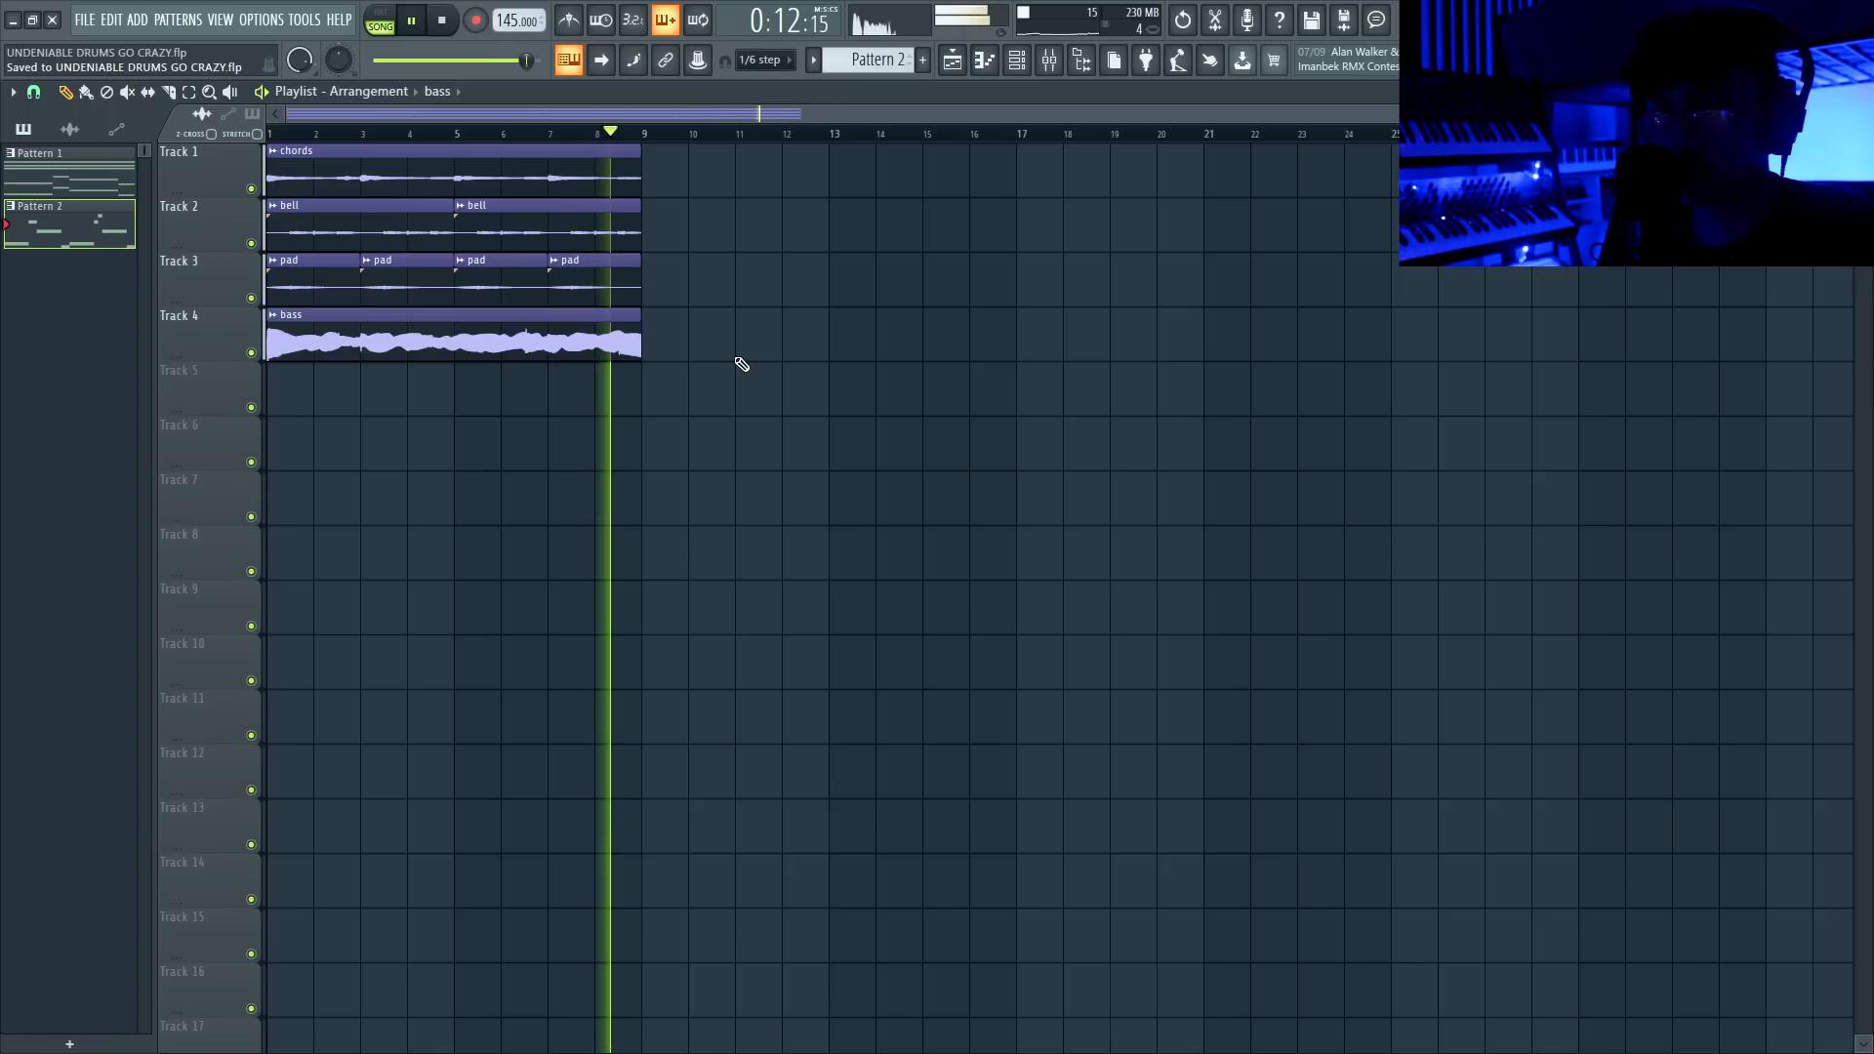
{"action": "double_click", "coordinate": [471, 181]}
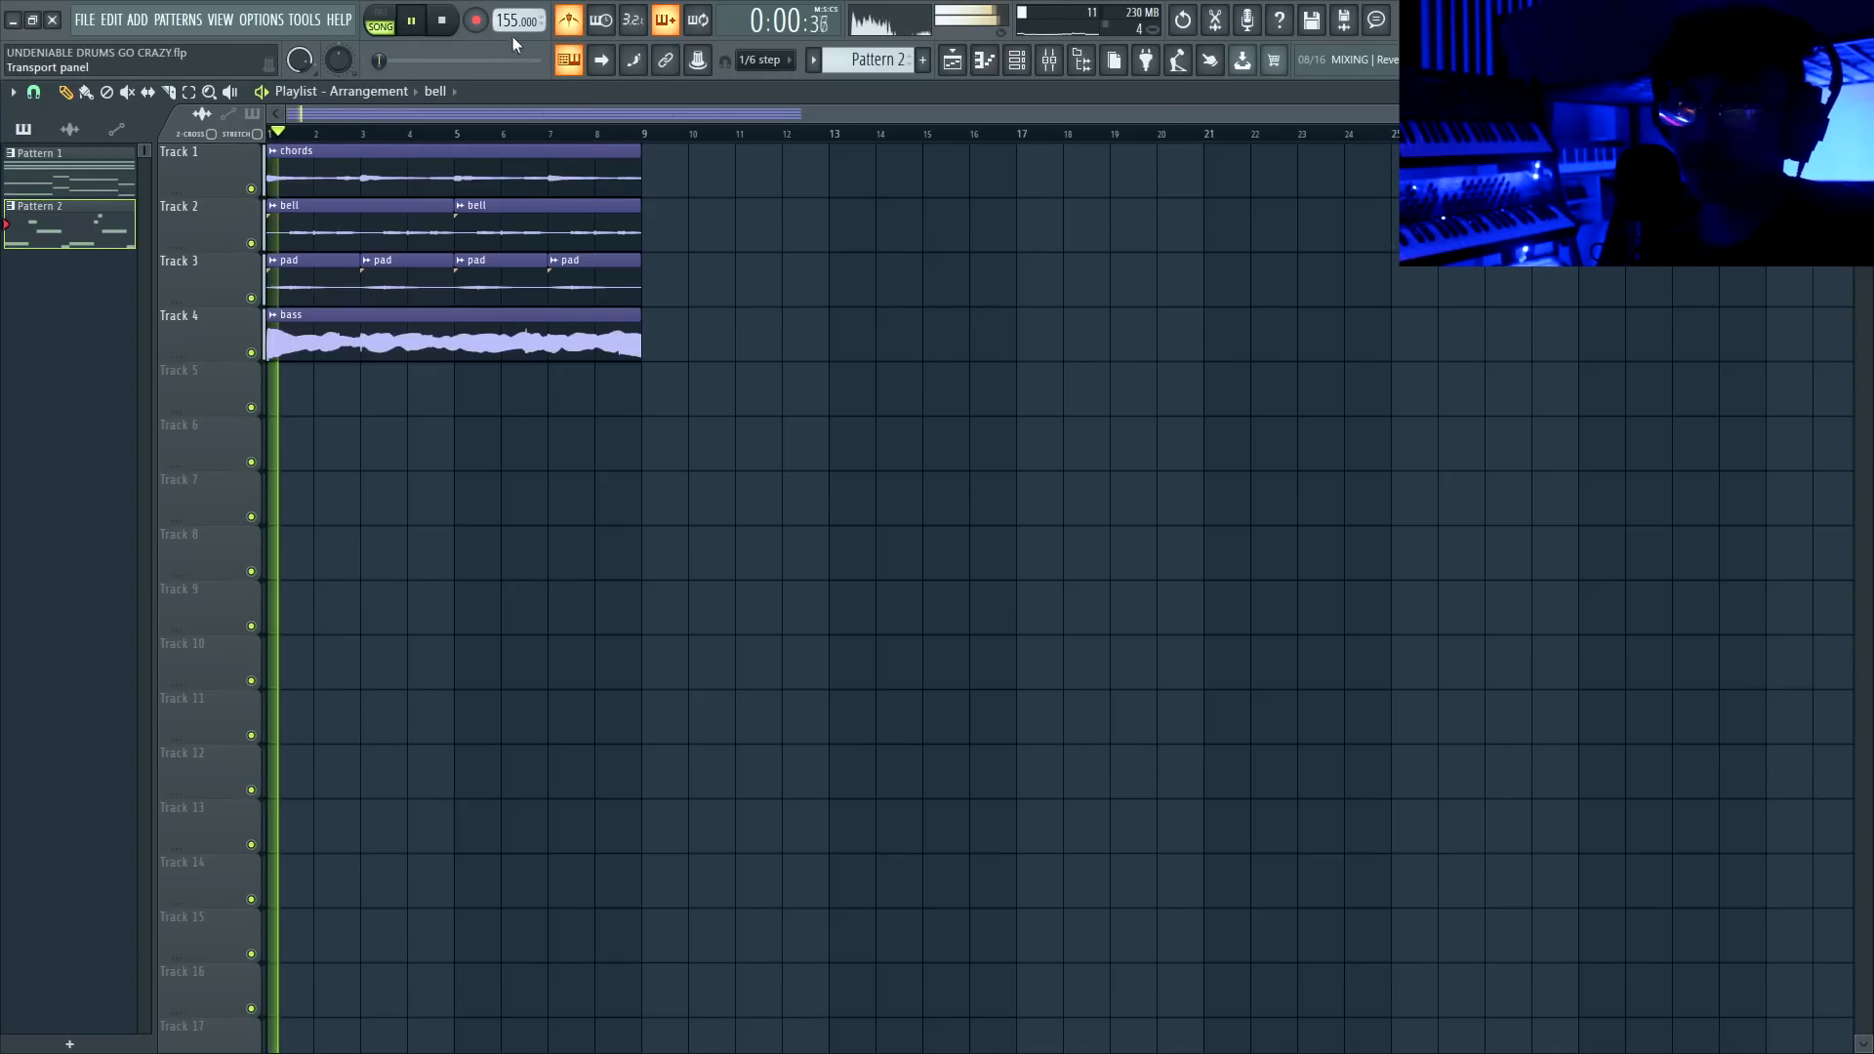
Set the project tempo to 153 BPM with the metronome off, and save the project
{"action": "left_click_drag", "start_coordinate": [507, 21], "coordinate": [506, 25]}
{"action": "left_click", "coordinate": [569, 21]}
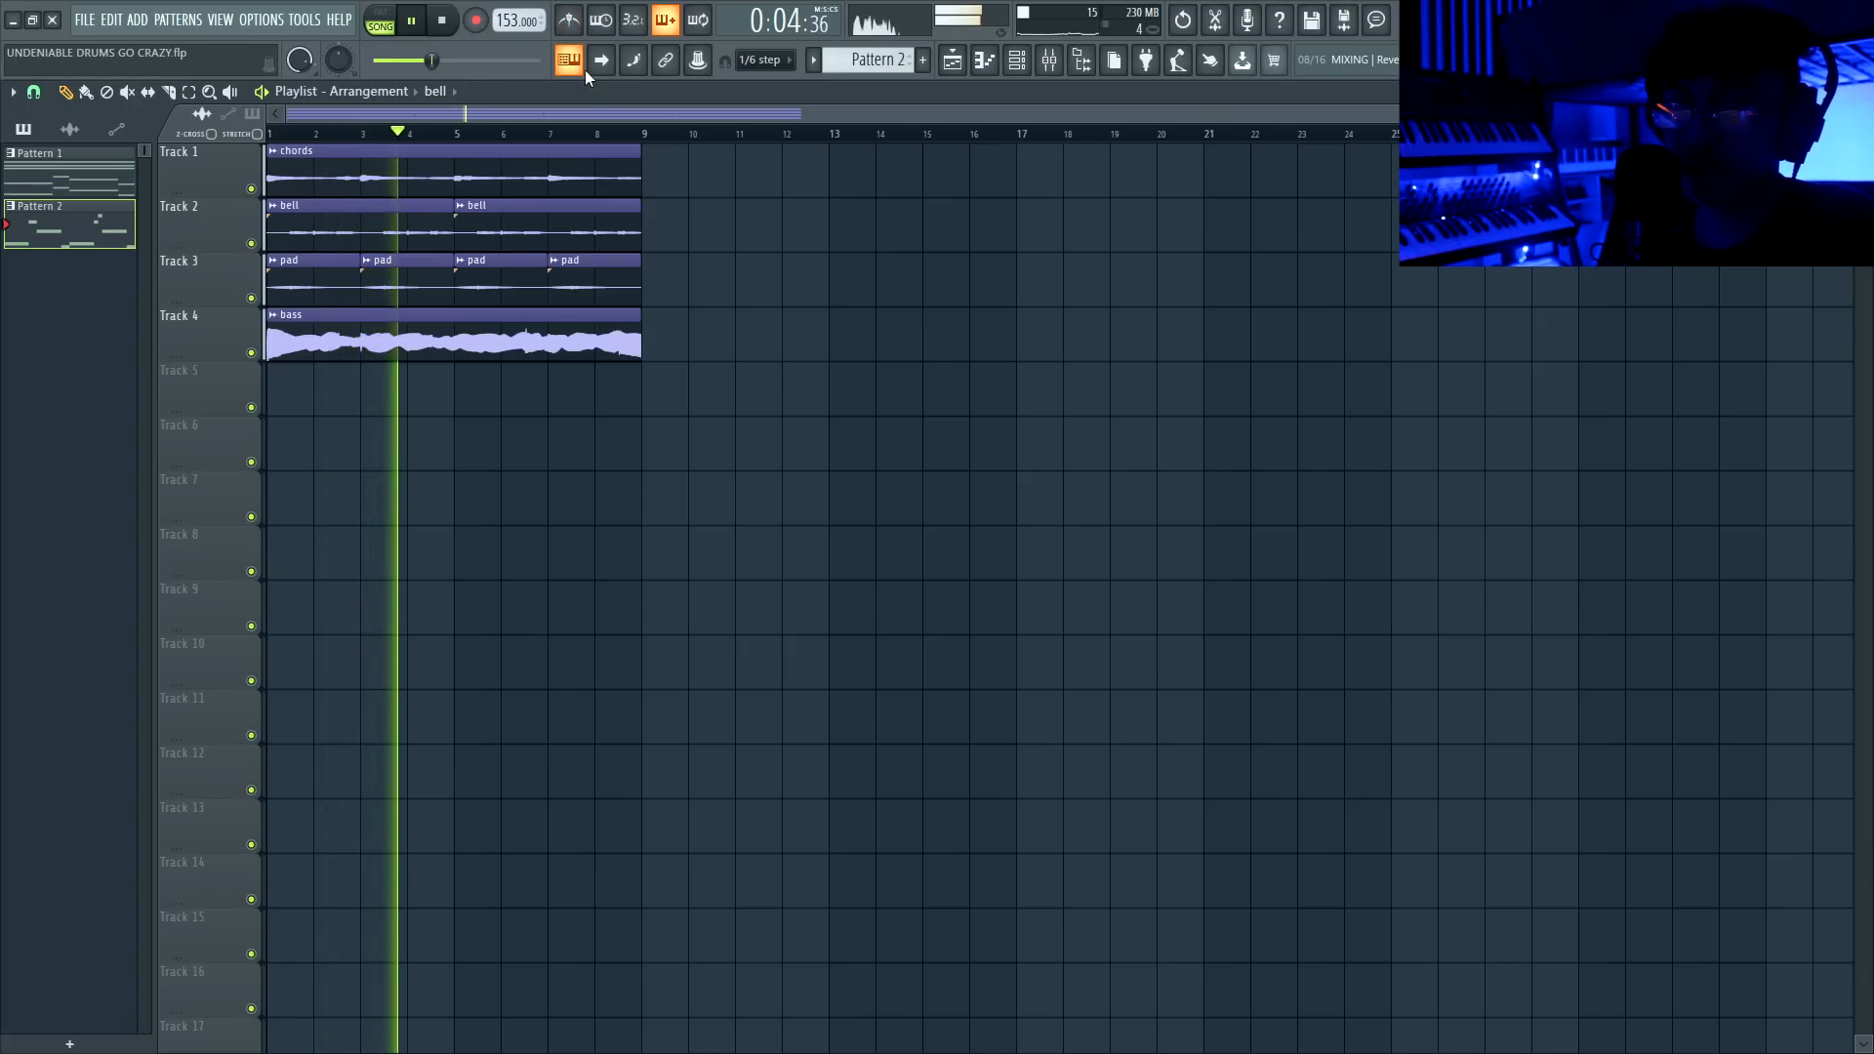
{"action": "key", "text": "ctrl+s"}
{"action": "key", "text": "space"}
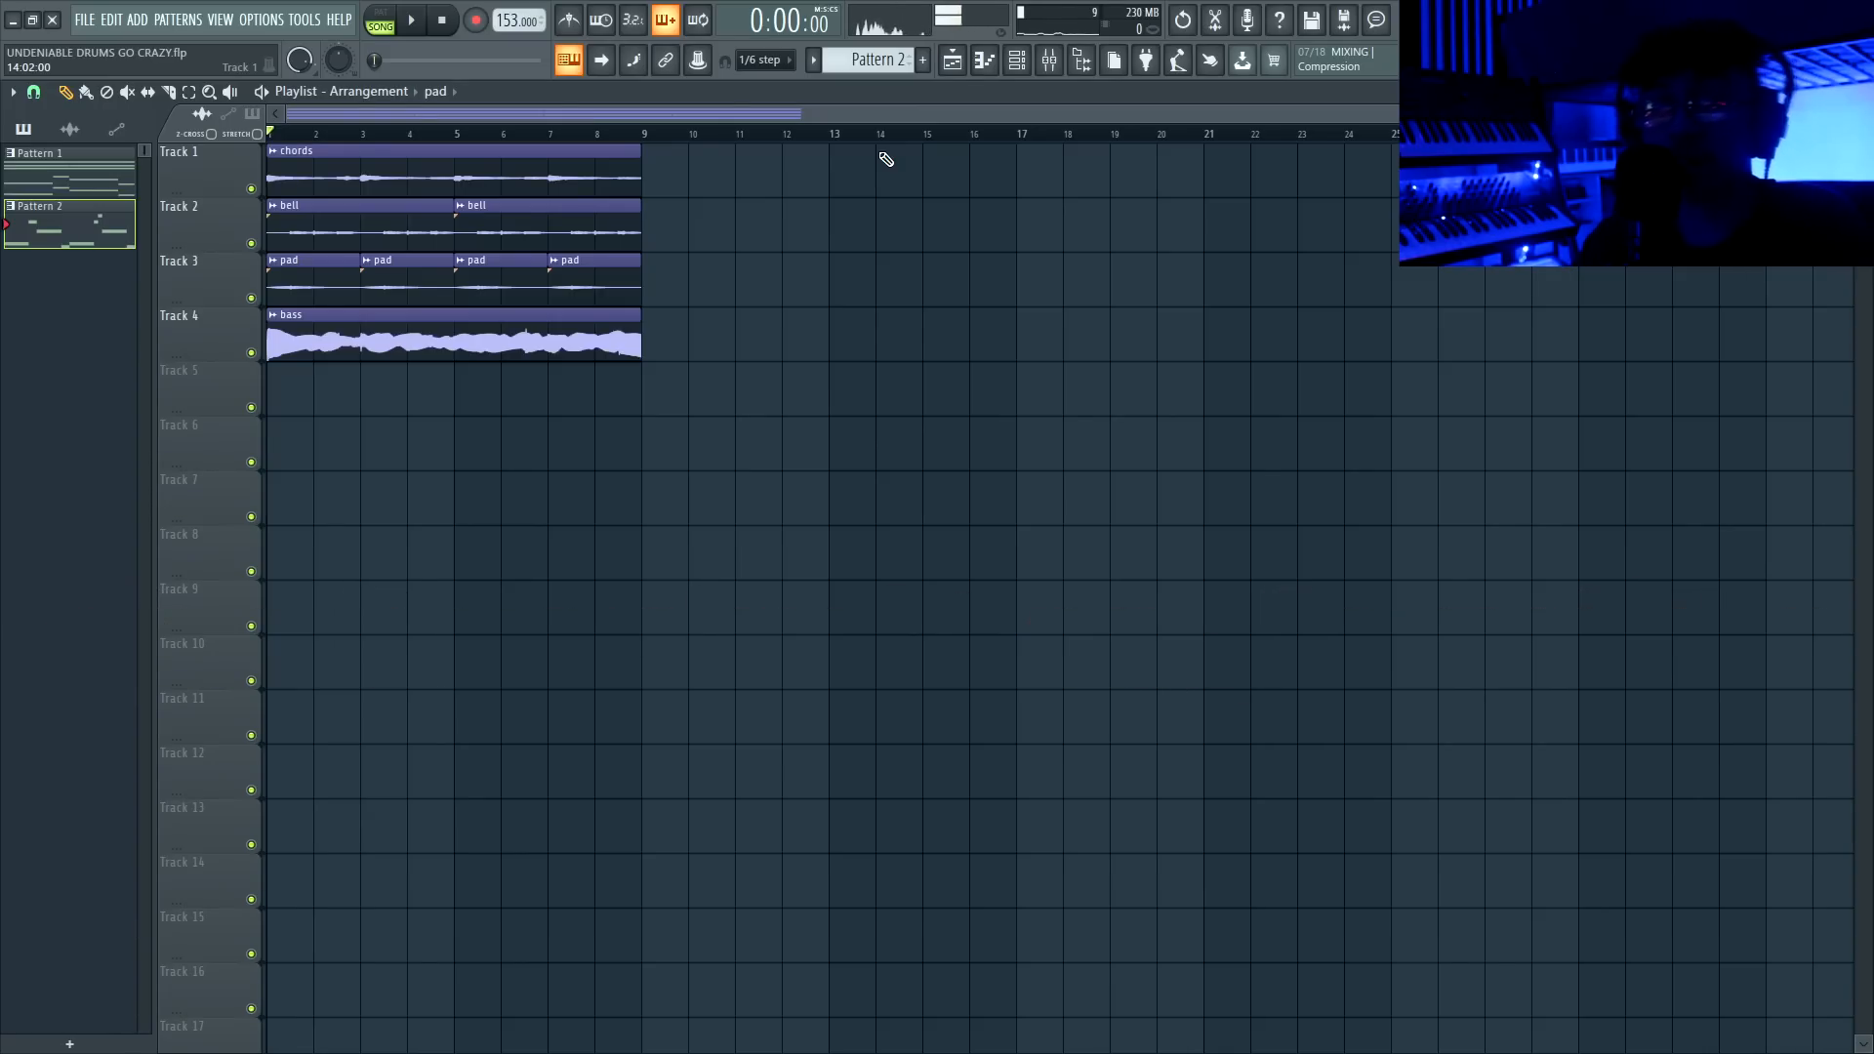
Load the CHAMBERS 808 2 sample from the UNDENIABLE 808s folder and raise its precomputed Trim to maximum
{"action": "left_click", "coordinate": [1083, 61]}
{"action": "left_click_drag", "start_coordinate": [98, 805], "coordinate": [130, 838]}
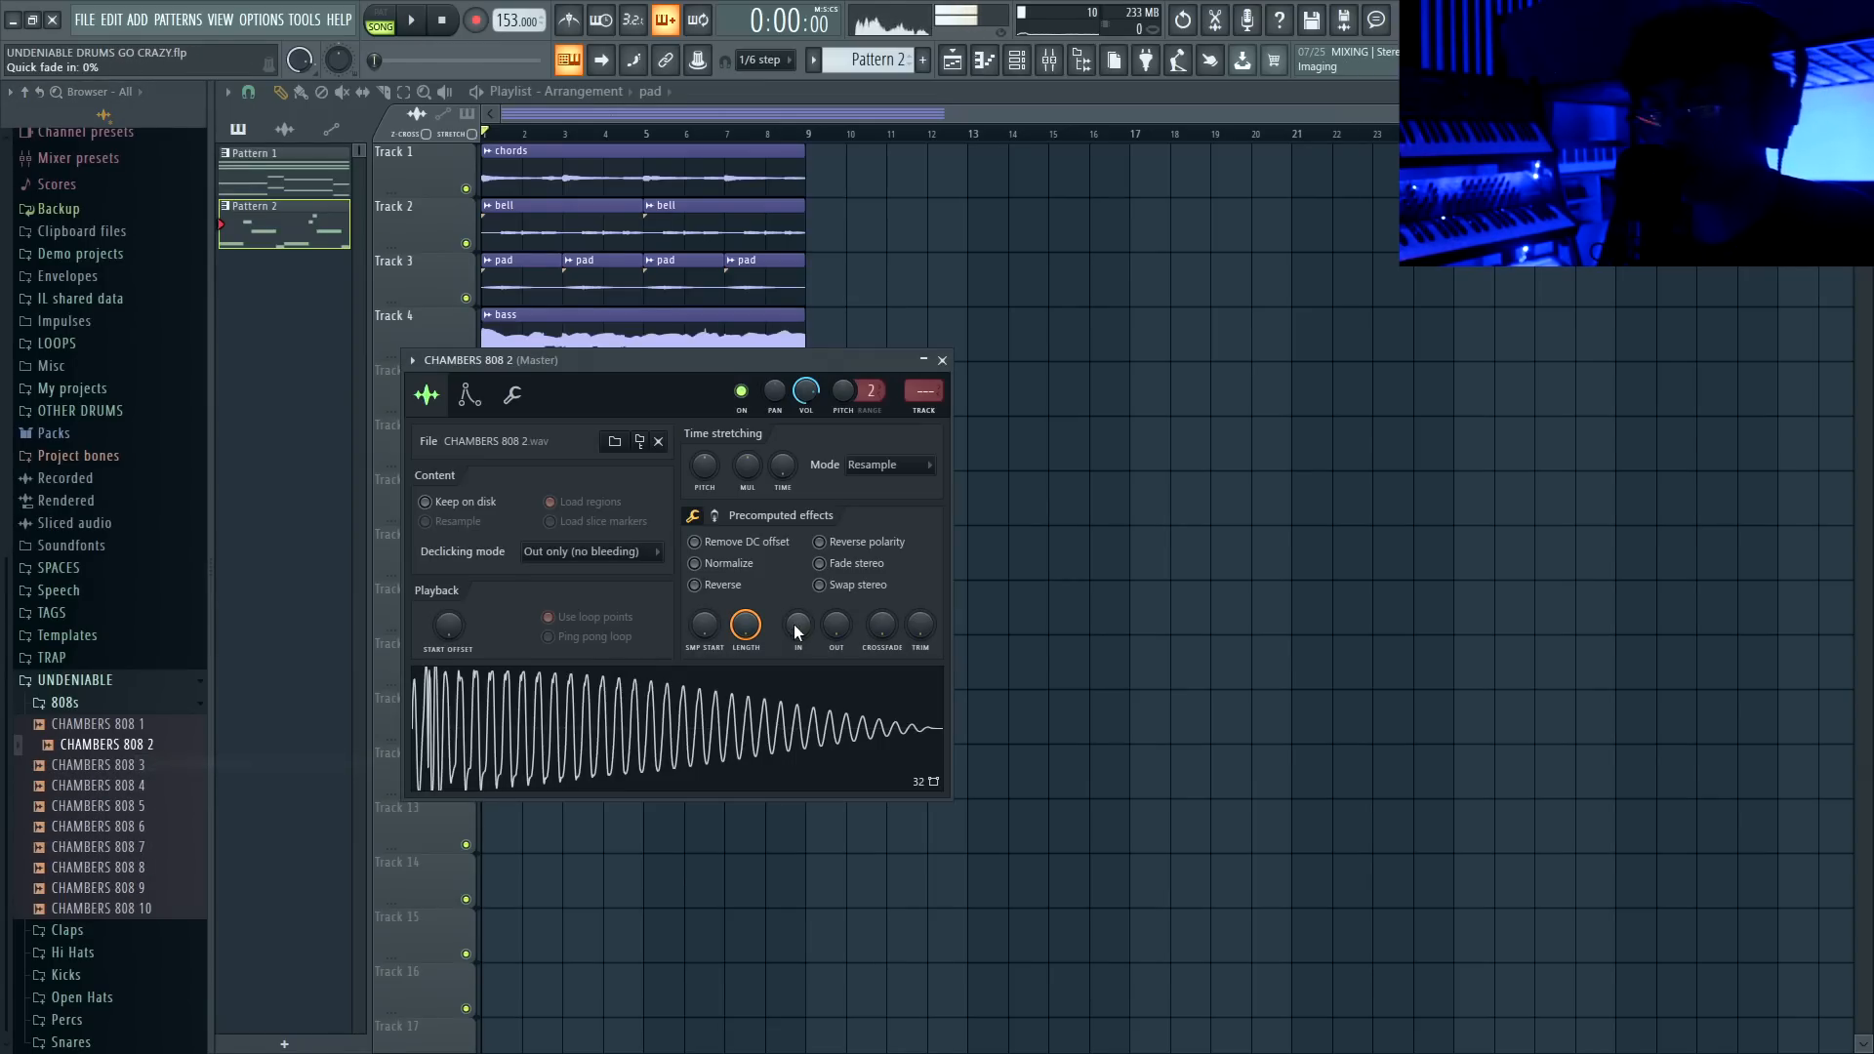
{"action": "left_click_drag", "start_coordinate": [923, 630], "coordinate": [923, 527]}
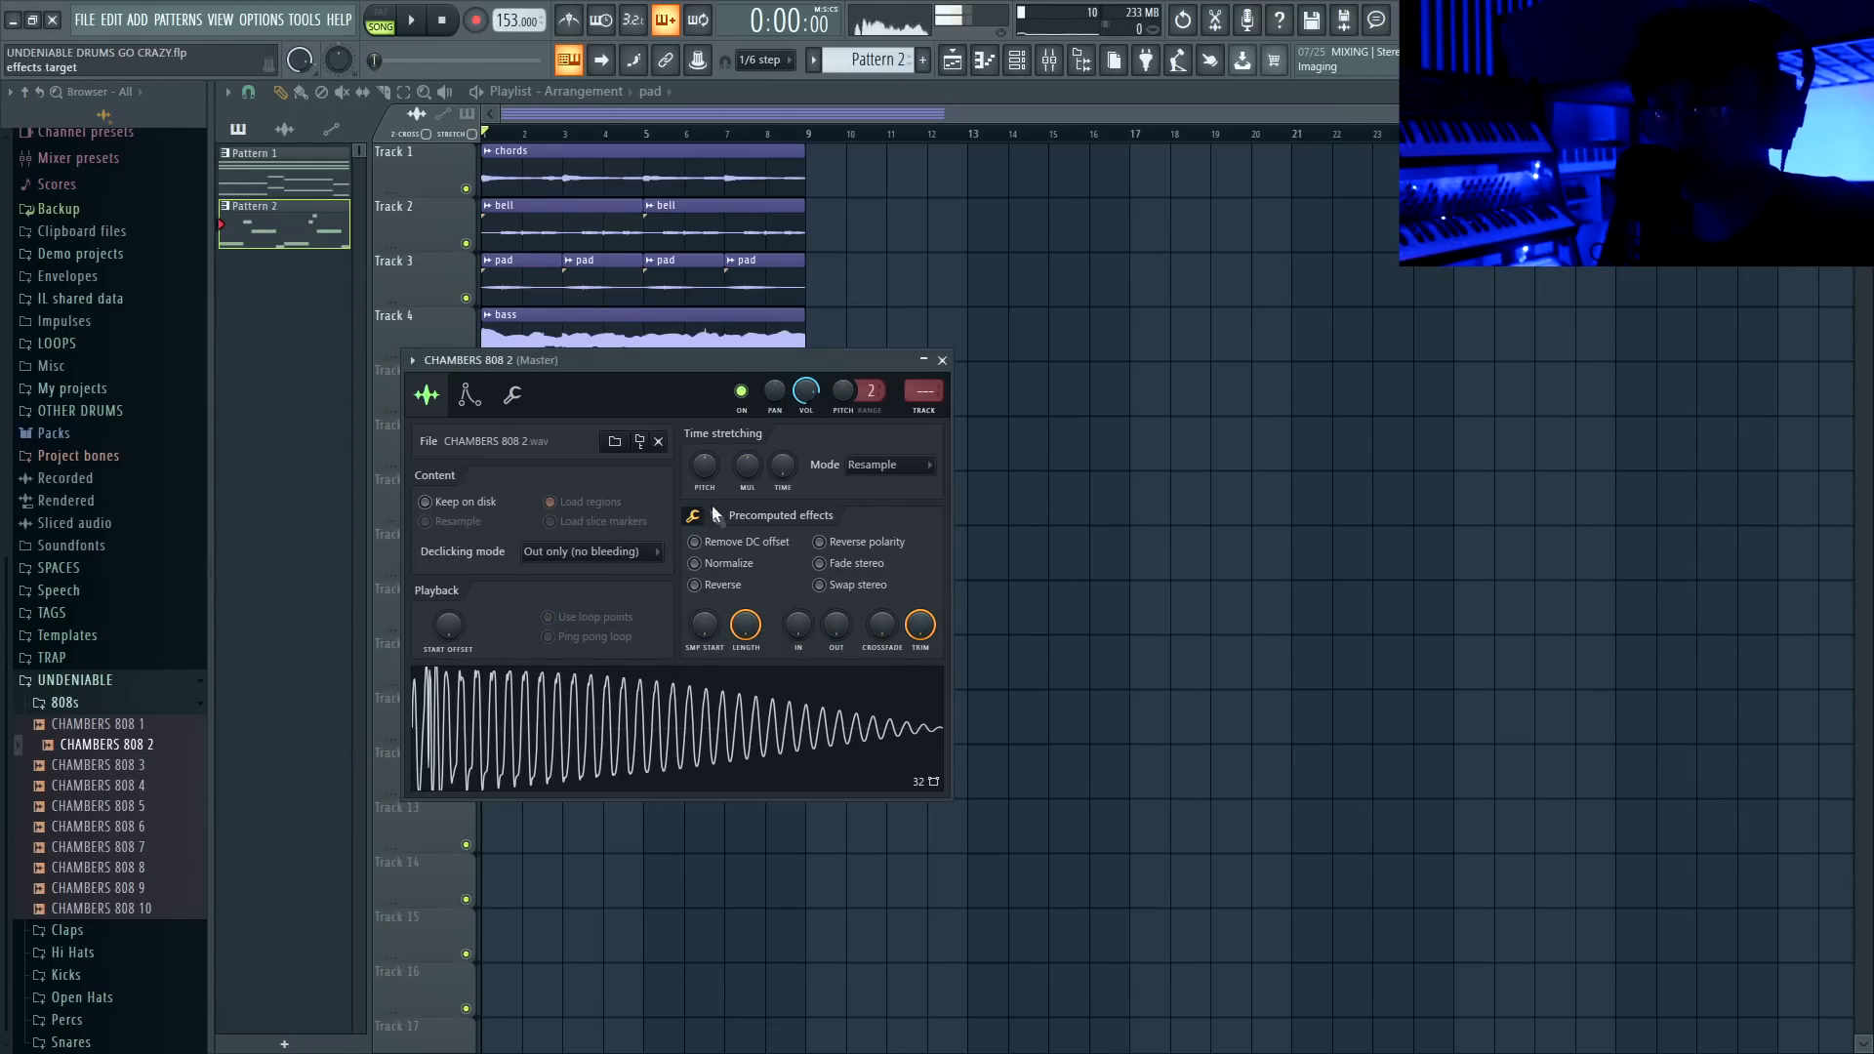
Enable the 808's volume envelope with hold at 100% and attack, decay, sustain and release at minimum
{"action": "left_click", "coordinate": [470, 395]}
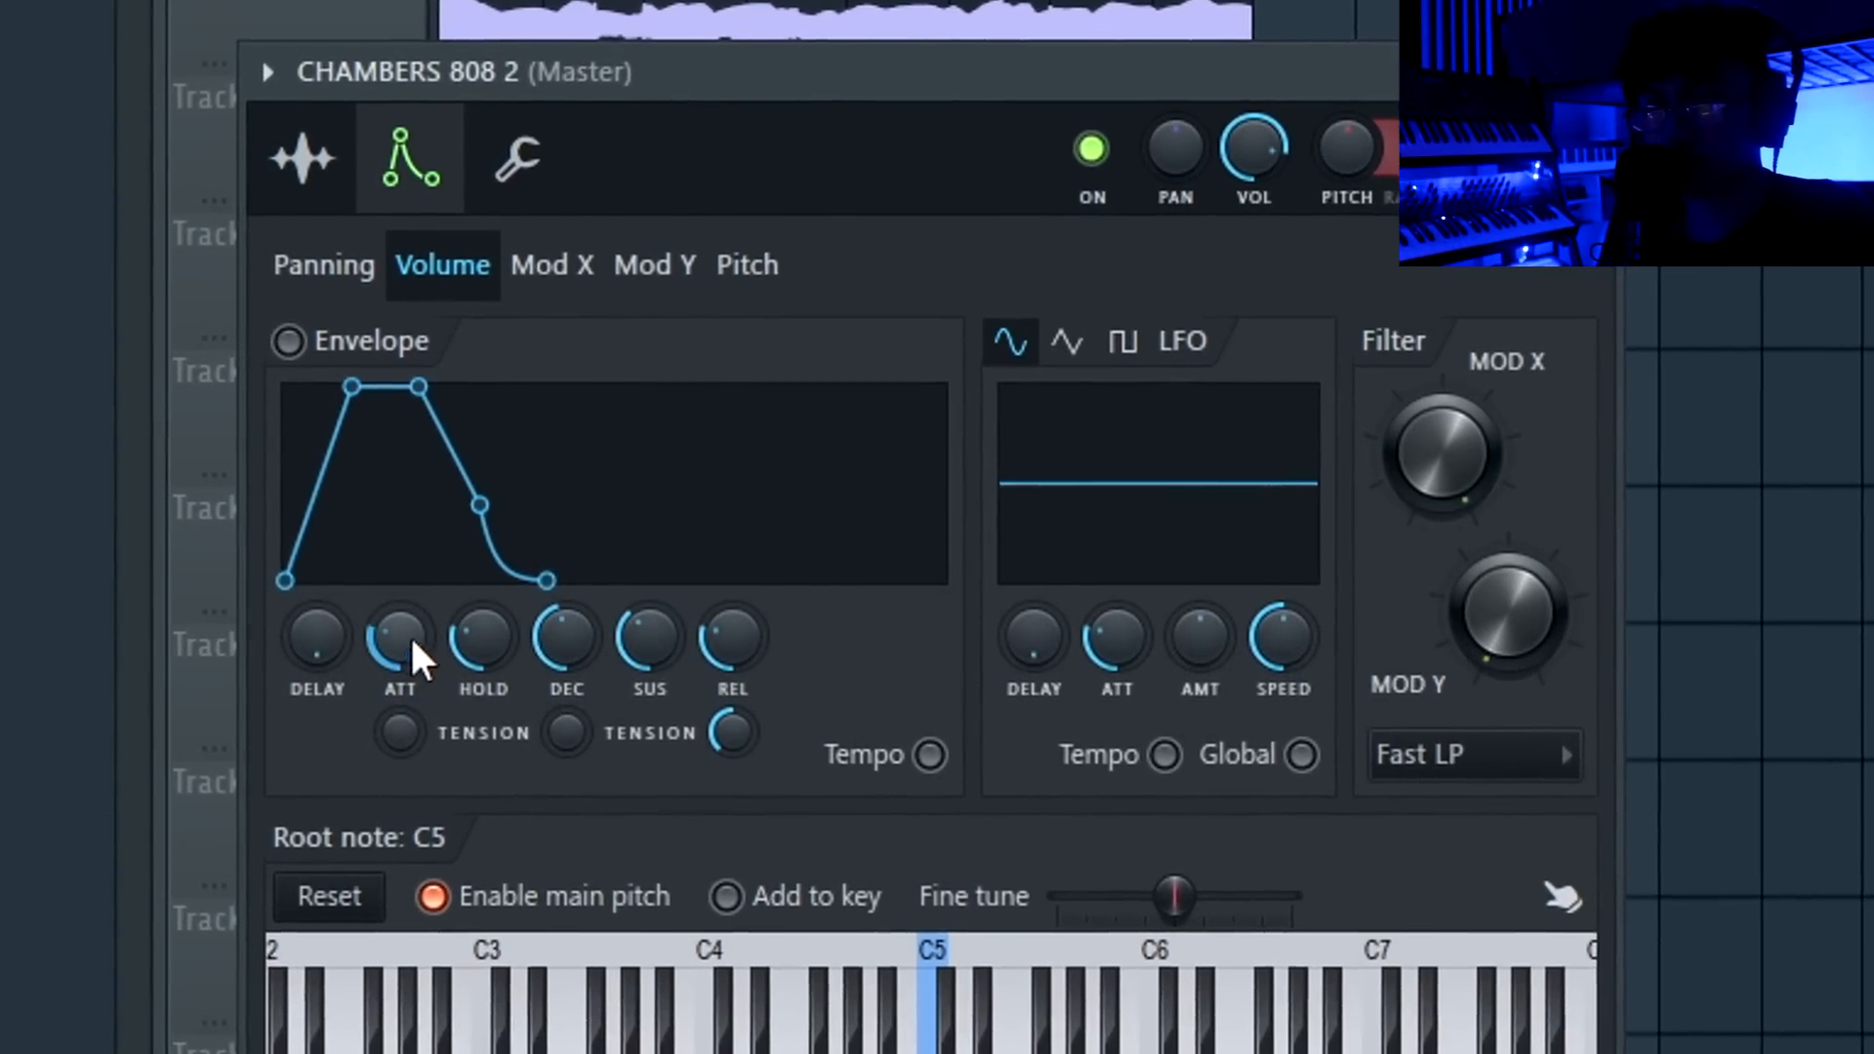
{"action": "left_click_drag", "start_coordinate": [411, 637], "coordinate": [410, 722]}
{"action": "left_click_drag", "start_coordinate": [481, 637], "coordinate": [481, 449]}
{"action": "left_click_drag", "start_coordinate": [566, 637], "coordinate": [566, 762]}
{"action": "left_click_drag", "start_coordinate": [716, 633], "coordinate": [716, 732]}
{"action": "left_click_drag", "start_coordinate": [813, 639], "coordinate": [813, 732]}
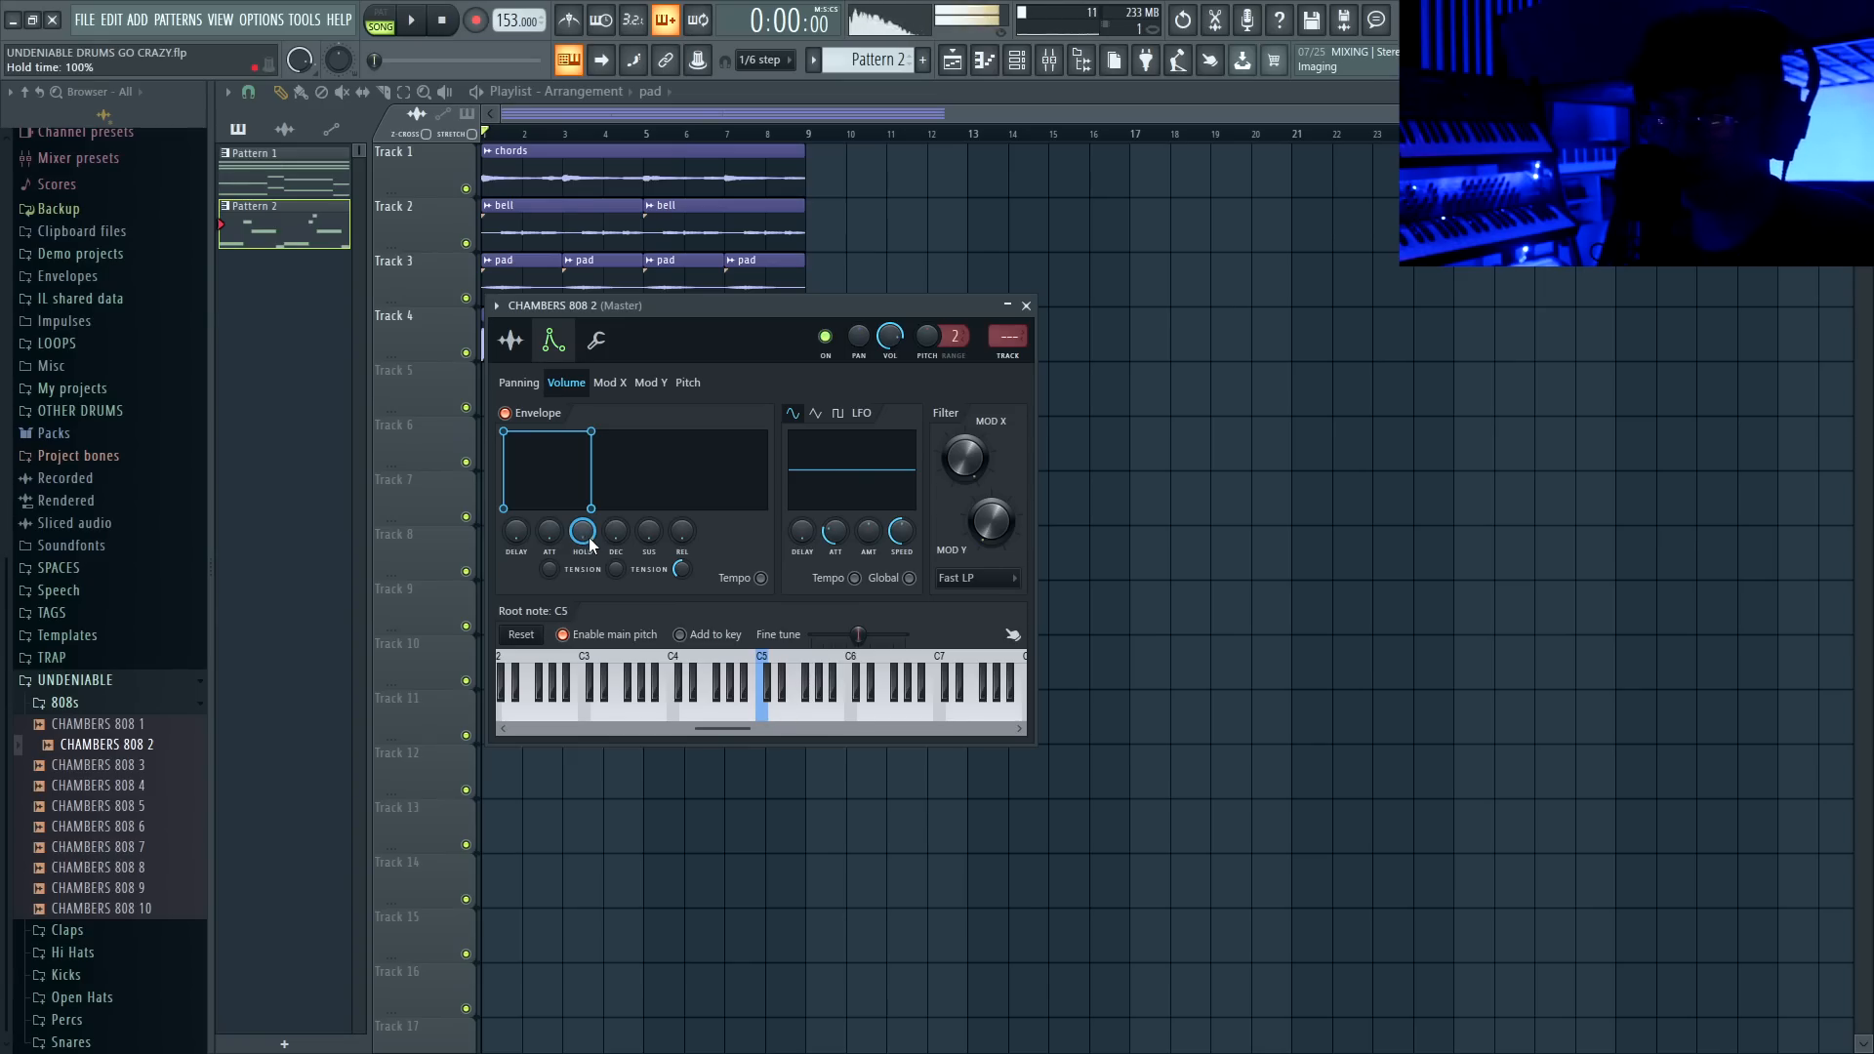
Load CHAMBERS Clap 1, Hi Hat 2, Open Hat 3, Perc 2, Perc 4 and Snare 1 into new channels, raising Trim on Hi Hat 2 and Open Hat 3
{"action": "left_click", "coordinate": [97, 704]}
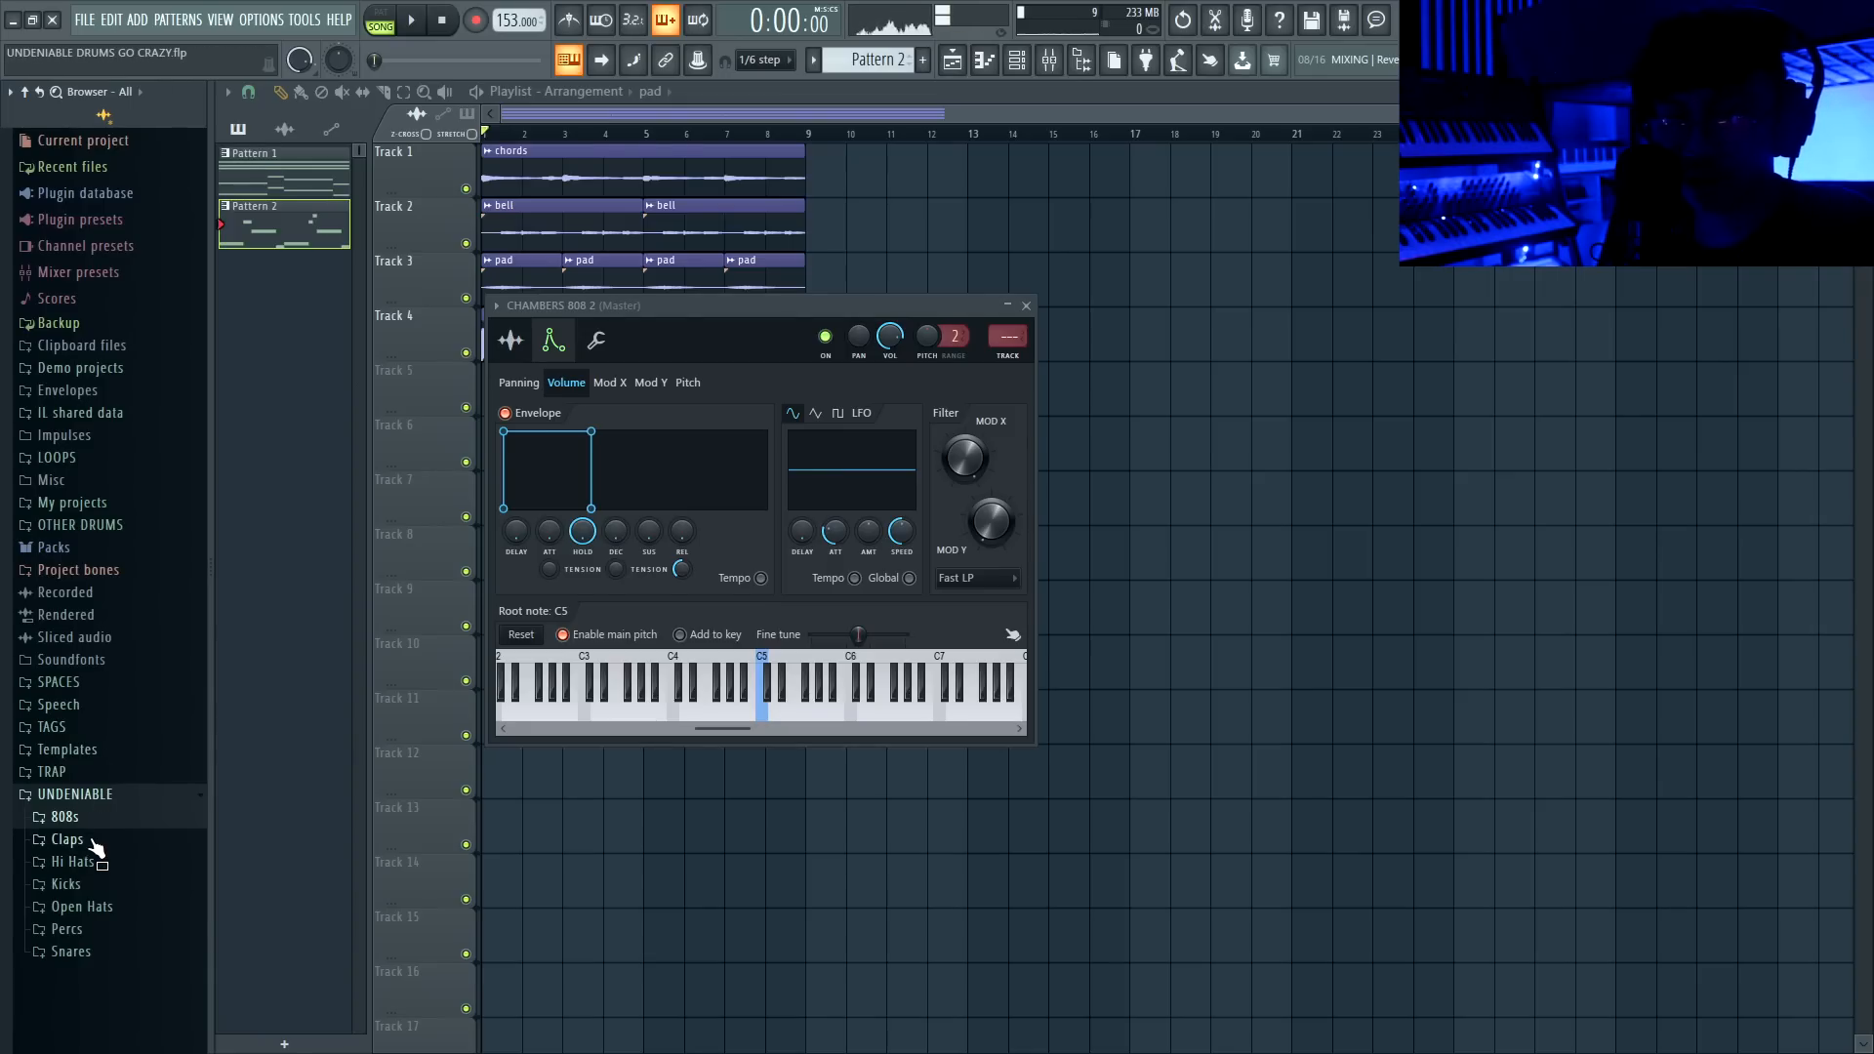
{"action": "left_click", "coordinate": [92, 841]}
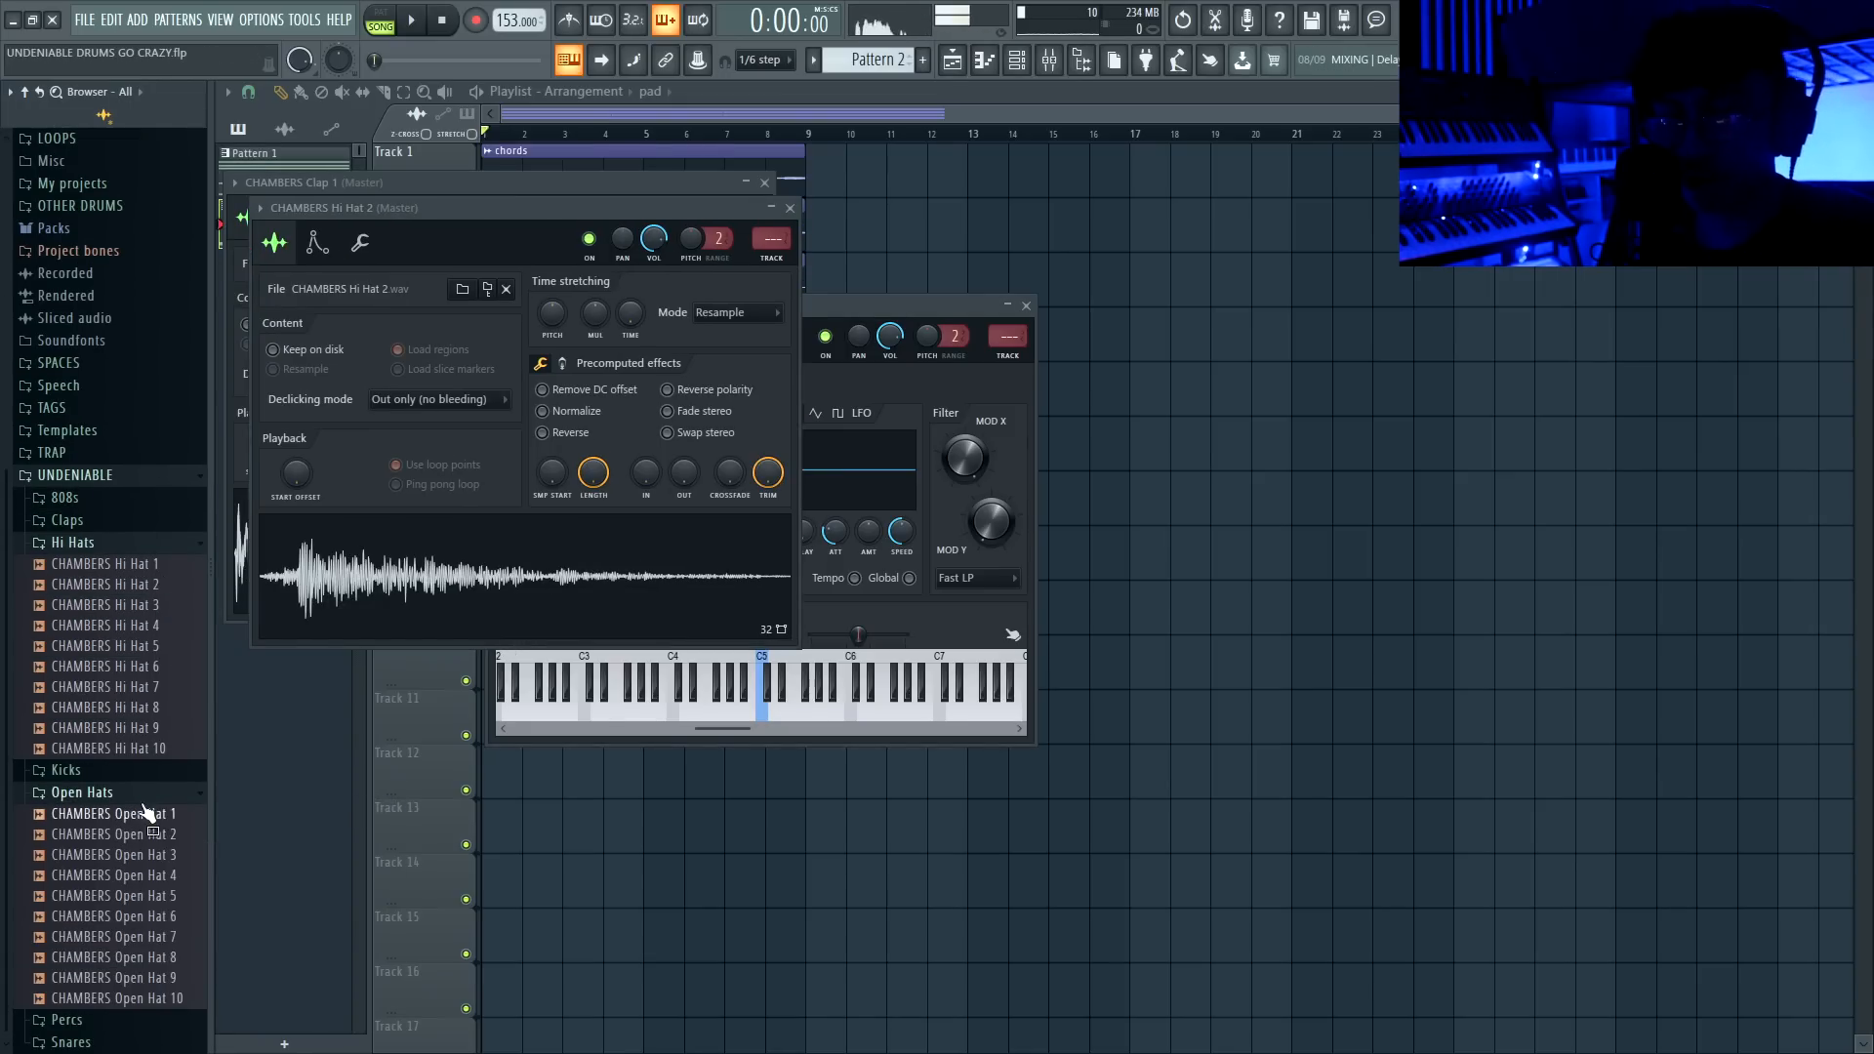
{"action": "right_click", "coordinate": [168, 861]}
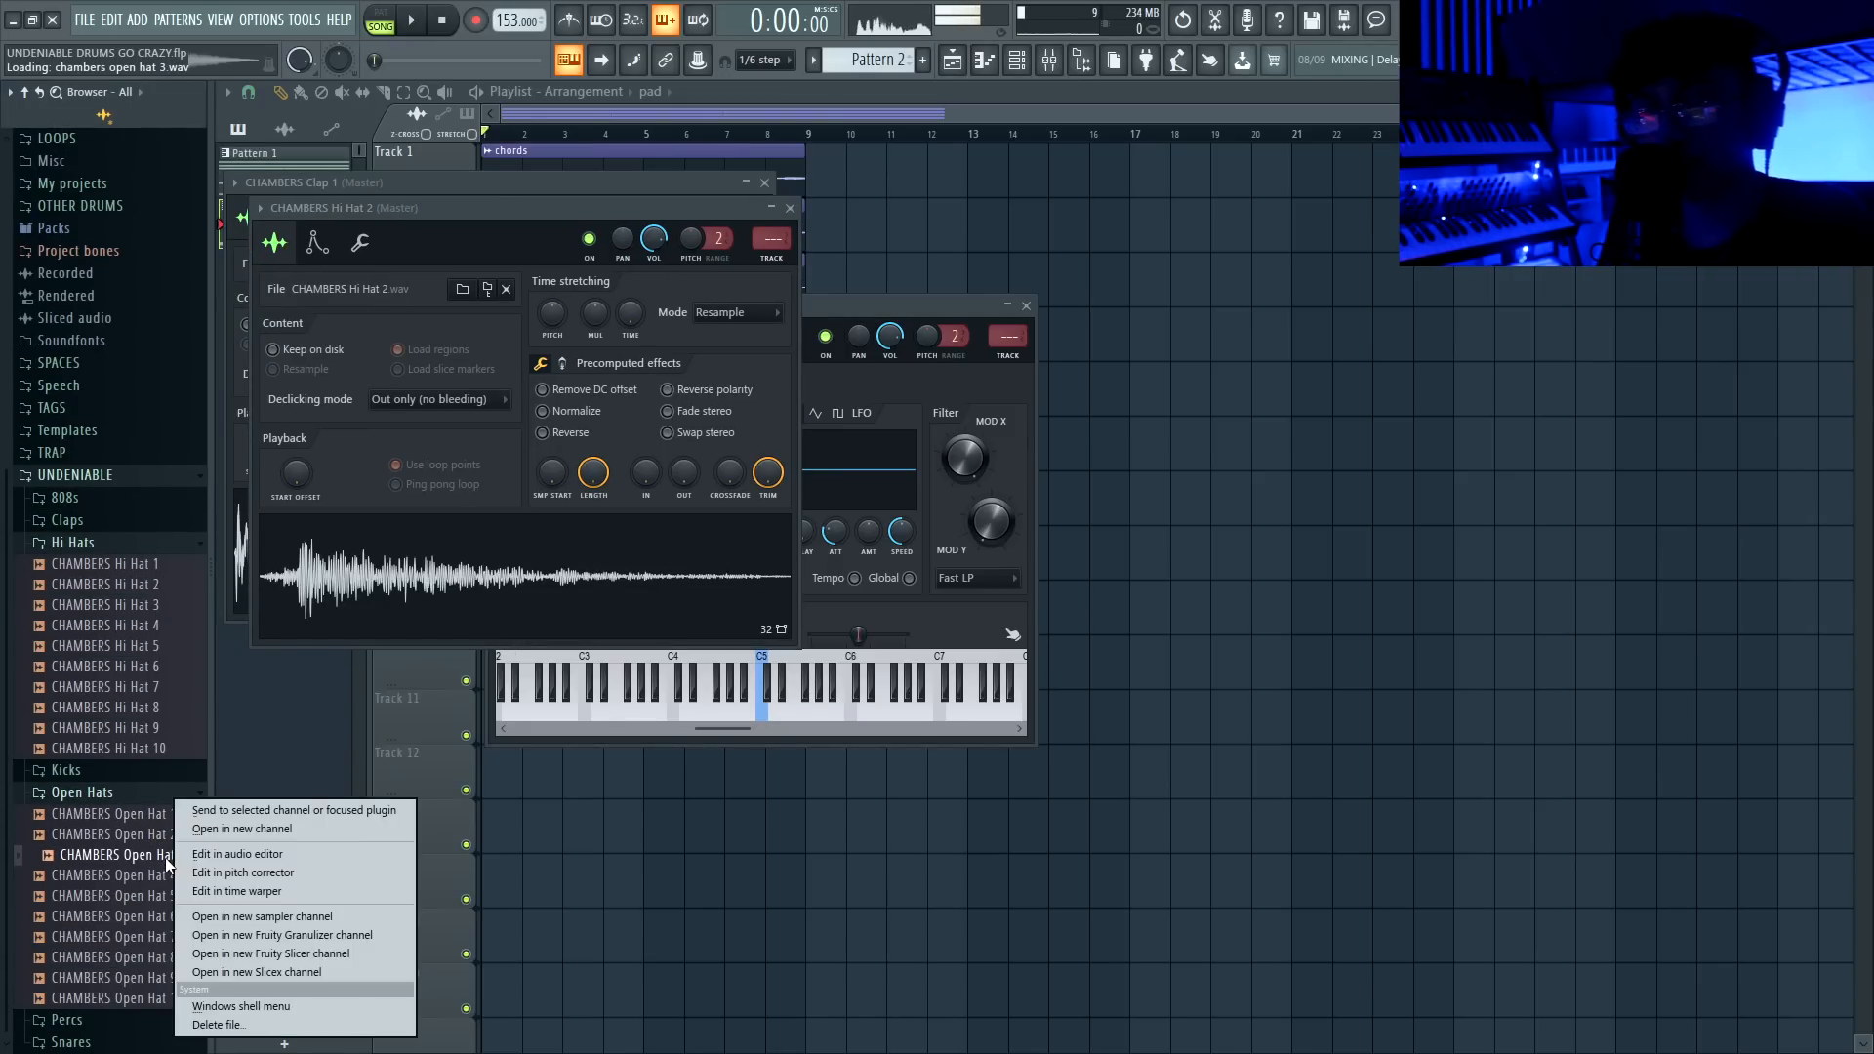
{"action": "left_click", "coordinate": [202, 829]}
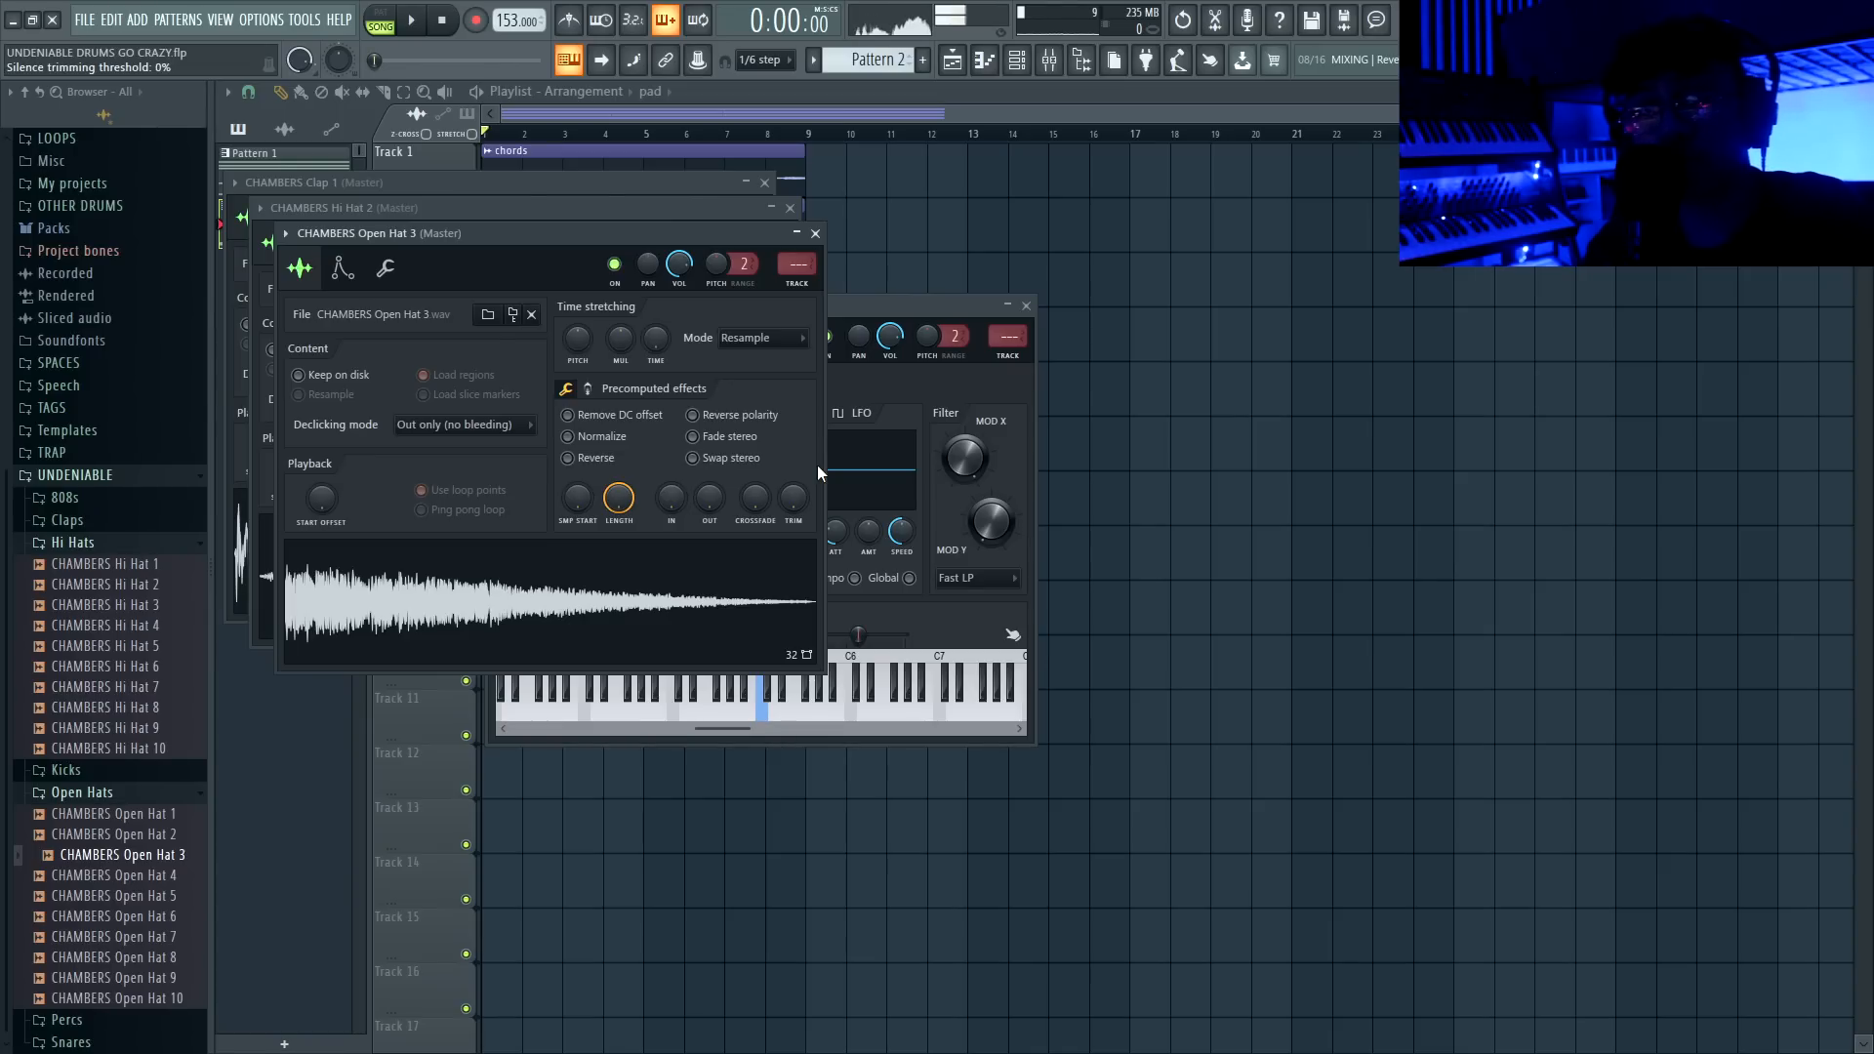
{"action": "scroll", "coordinate": [792, 500], "scroll_direction": "up", "scroll_amount": 2}
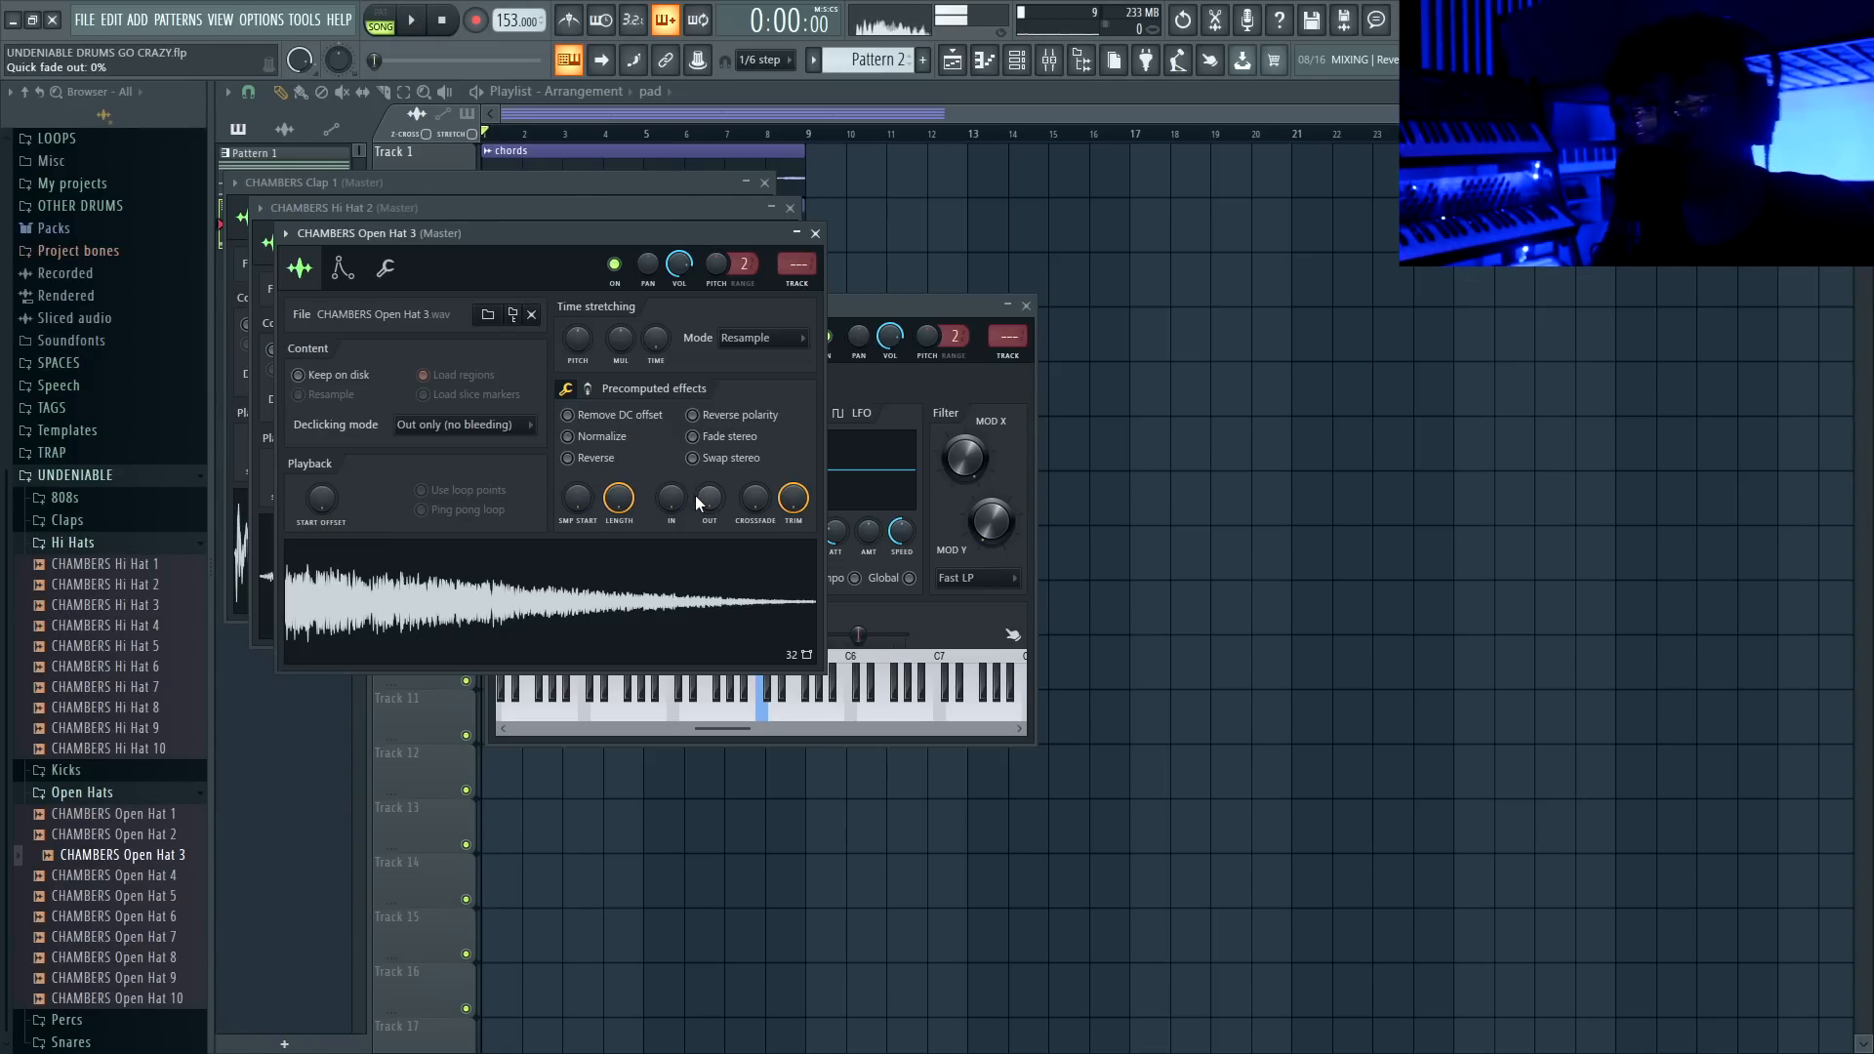
{"action": "left_click", "coordinate": [67, 1019]}
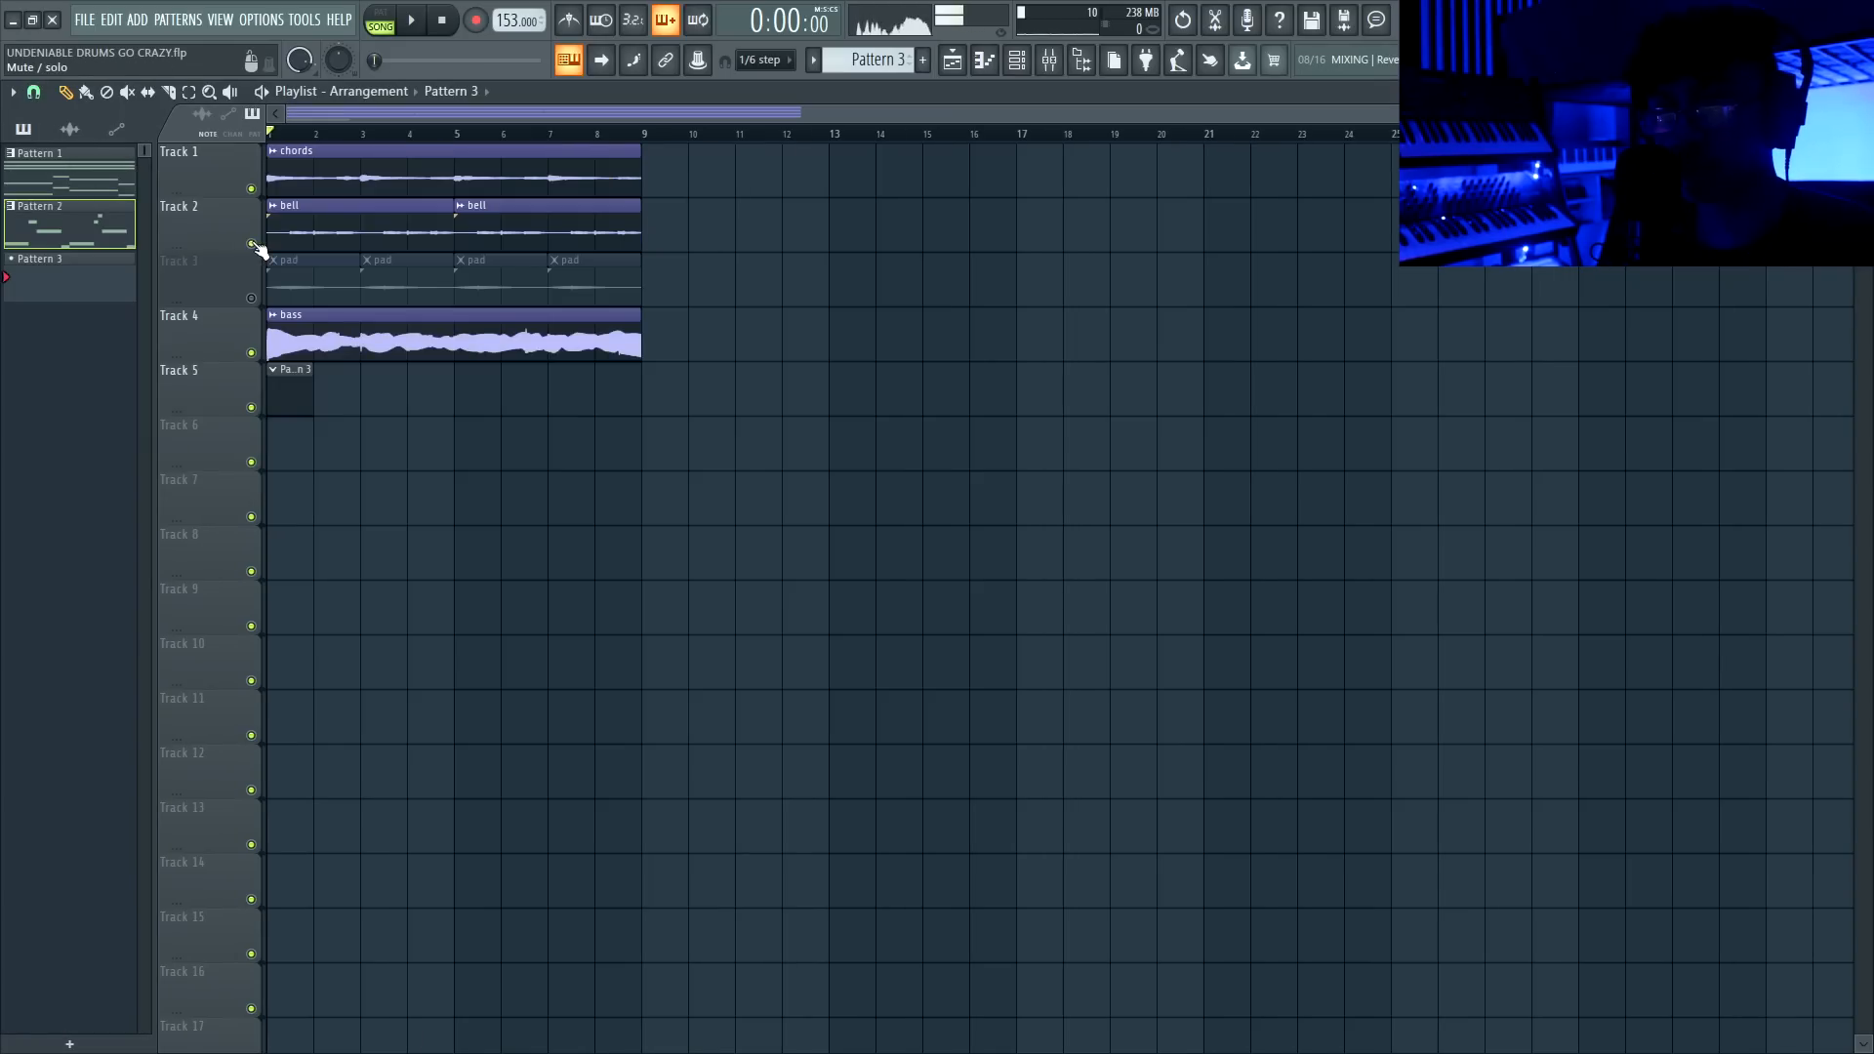
Program CHAMBERS Clap 1 on steps 9 and 25 of Pattern 3 and repeat the pattern along Track 5 through bar 8
{"action": "key", "text": "F6"}
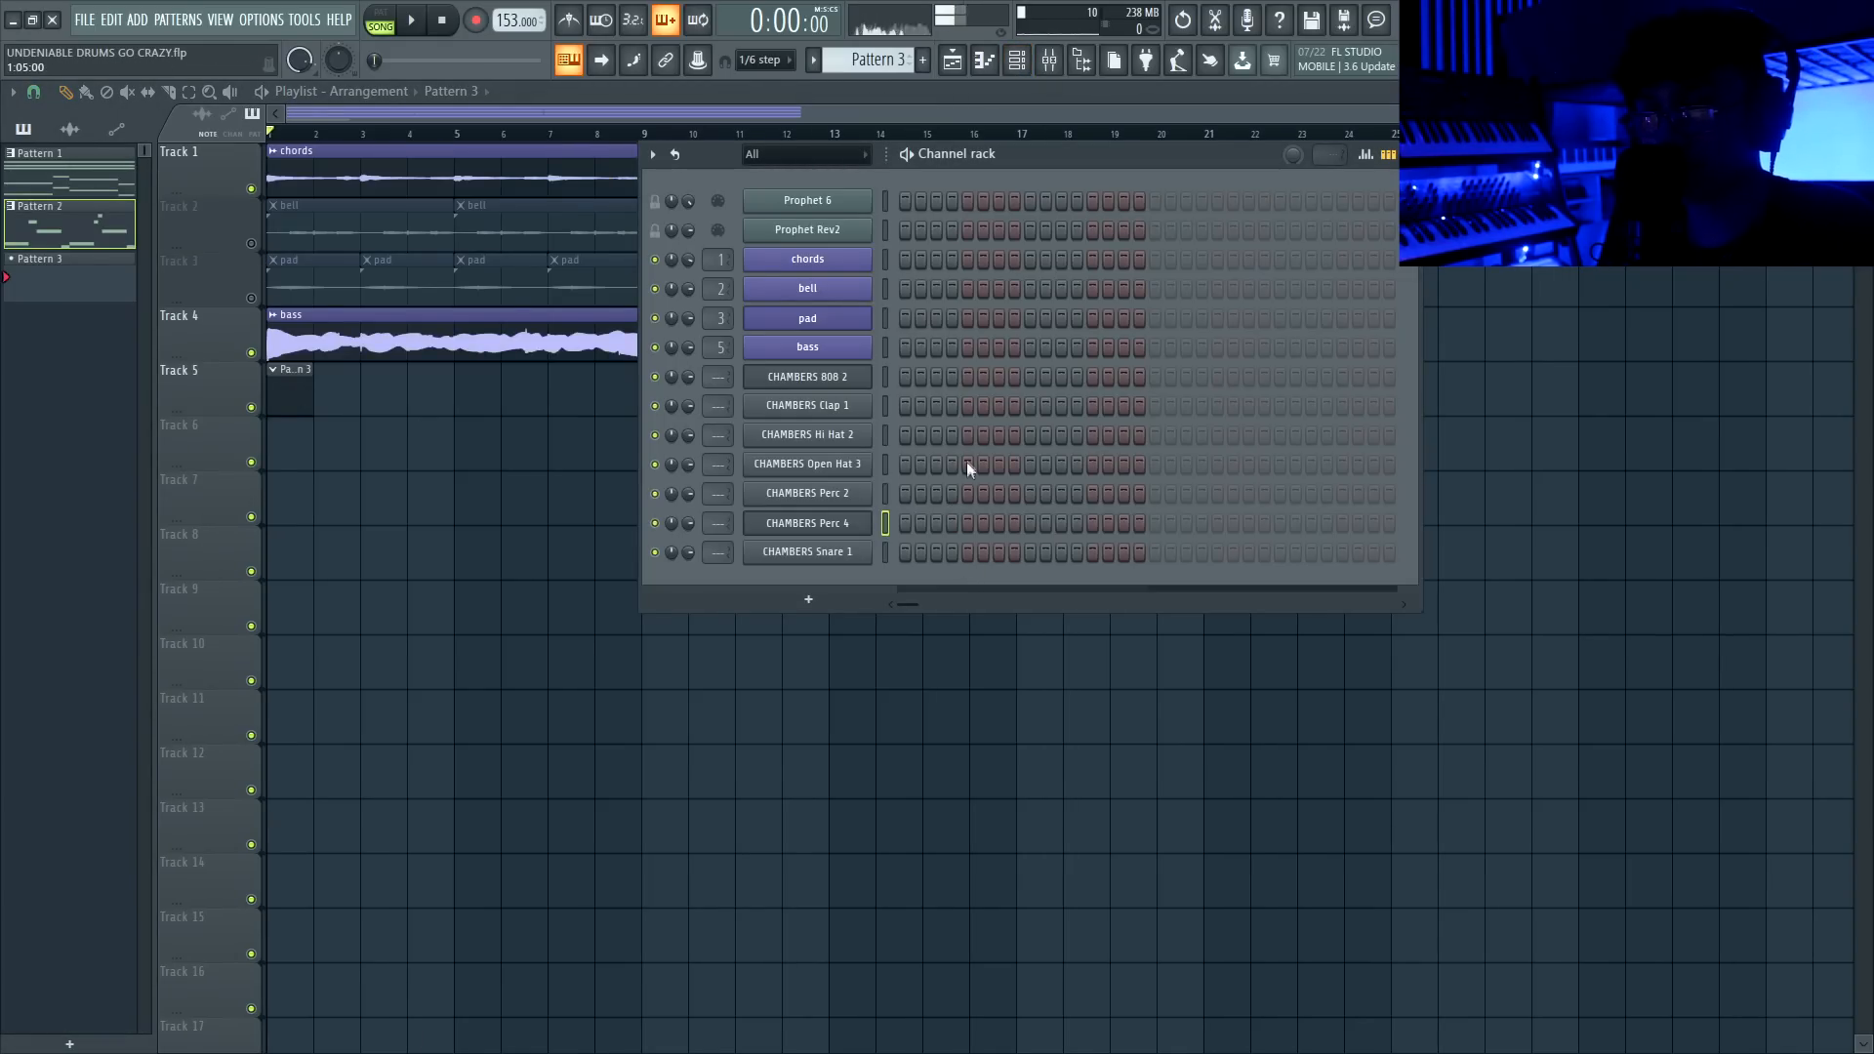
{"action": "left_click", "coordinate": [967, 406]}
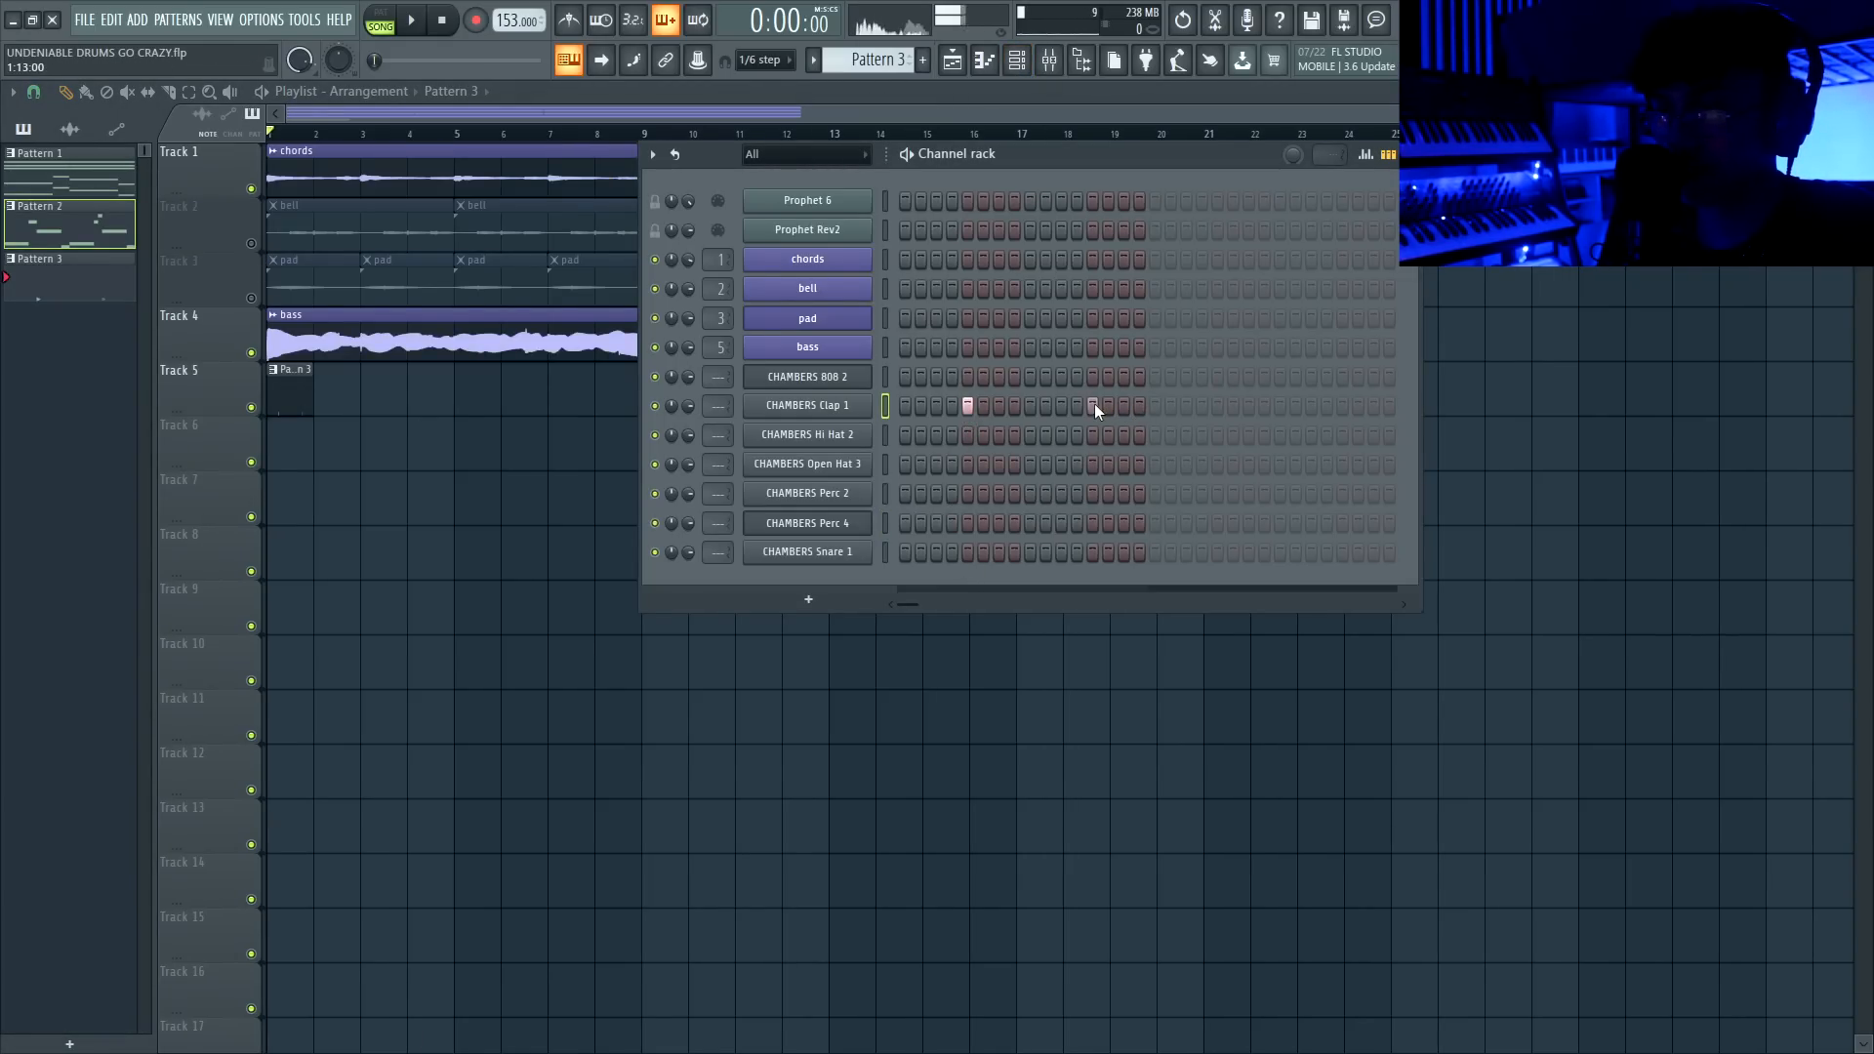
{"action": "left_click", "coordinate": [1217, 406]}
{"action": "left_click", "coordinate": [1343, 406]}
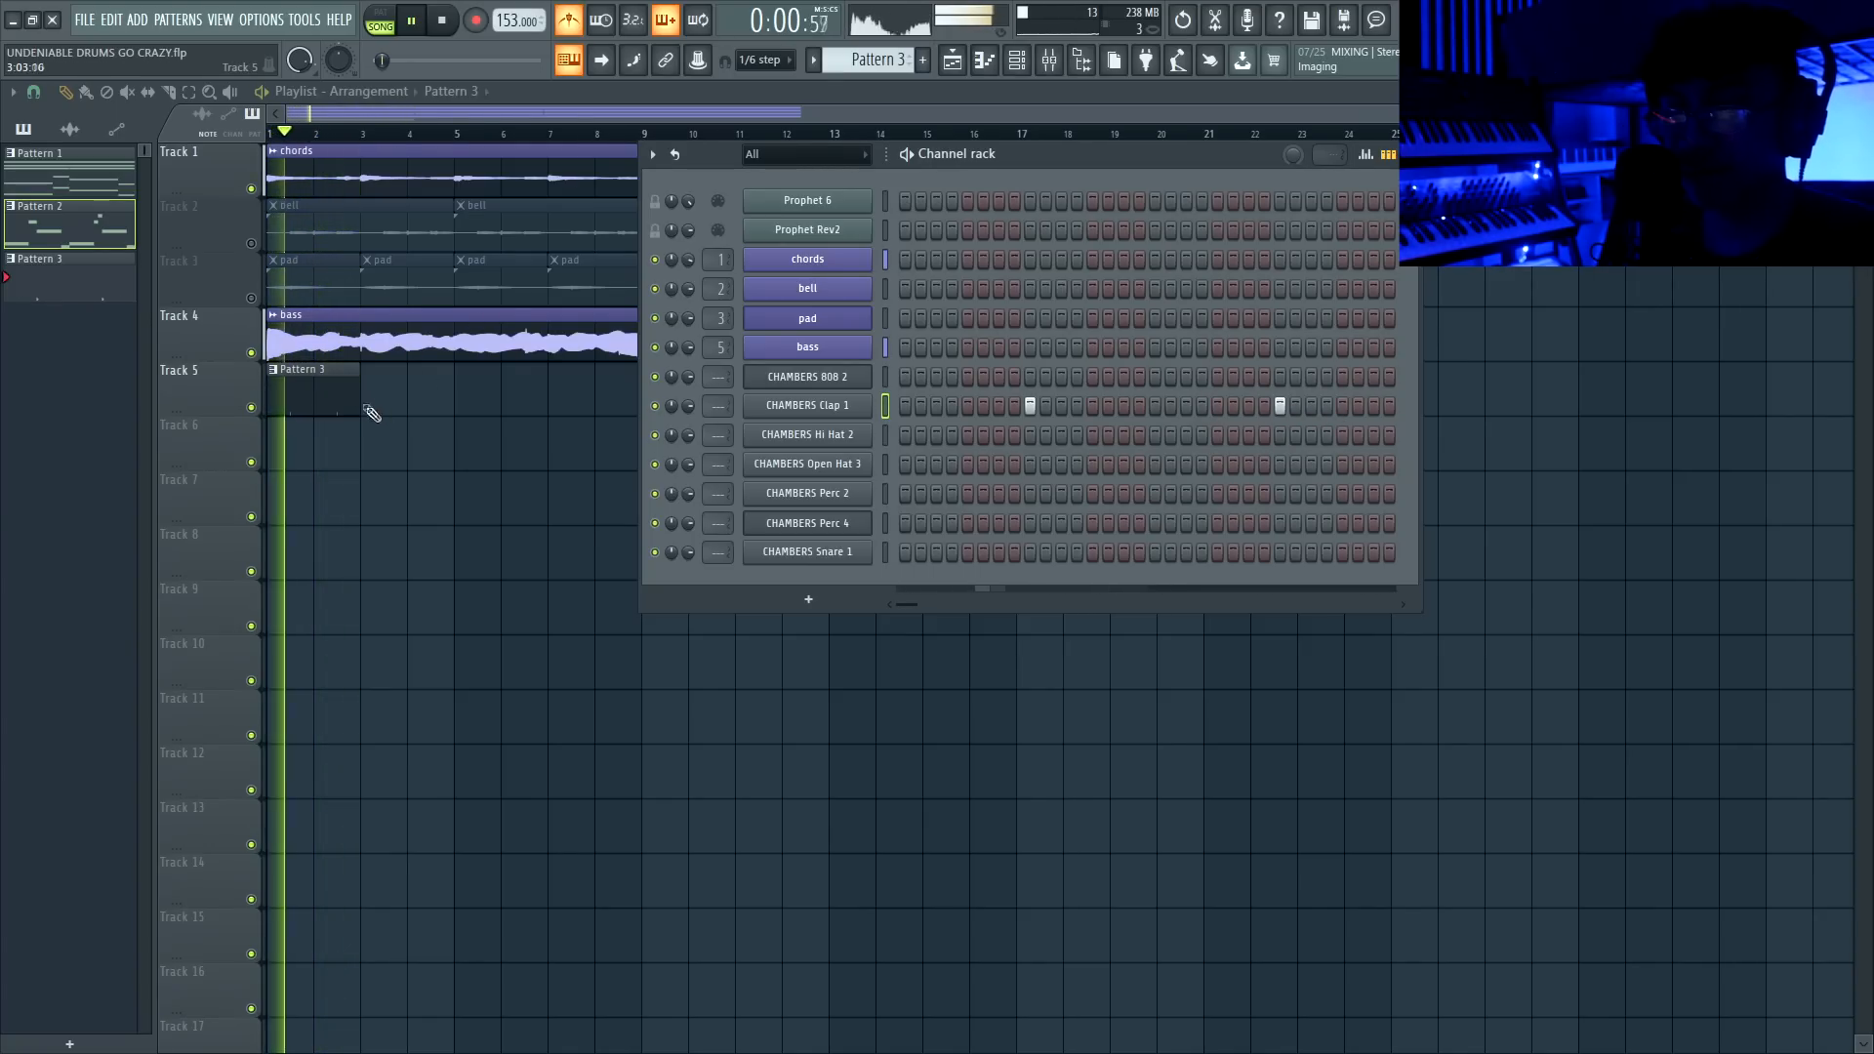
{"action": "left_click", "coordinate": [368, 402]}
{"action": "left_click_drag", "start_coordinate": [449, 414], "coordinate": [293, 363]}
{"action": "key", "text": "ctrl+b"}
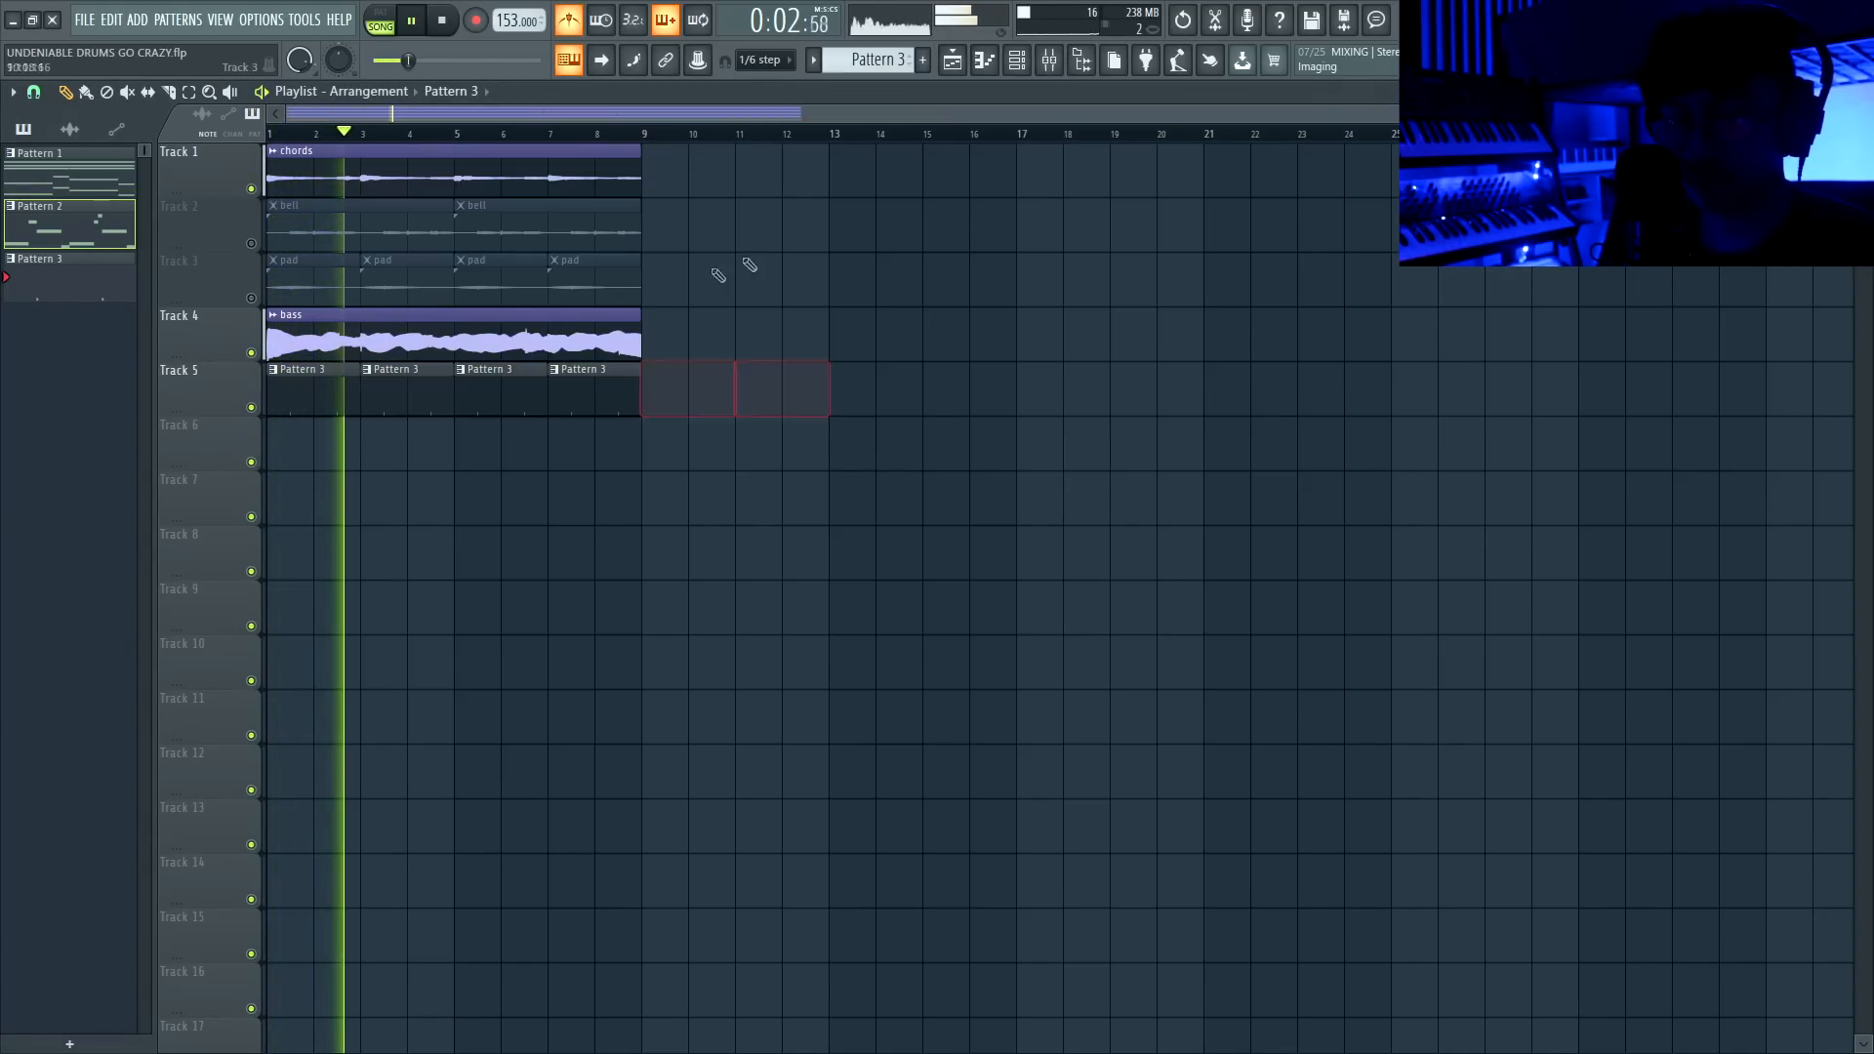
Create Pattern 4 on Track 6 with CHAMBERS Hi Hat 2 on every other step for two bars, repeated through bar 8
{"action": "key", "text": "F4"}
{"action": "left_click", "coordinate": [280, 443]}
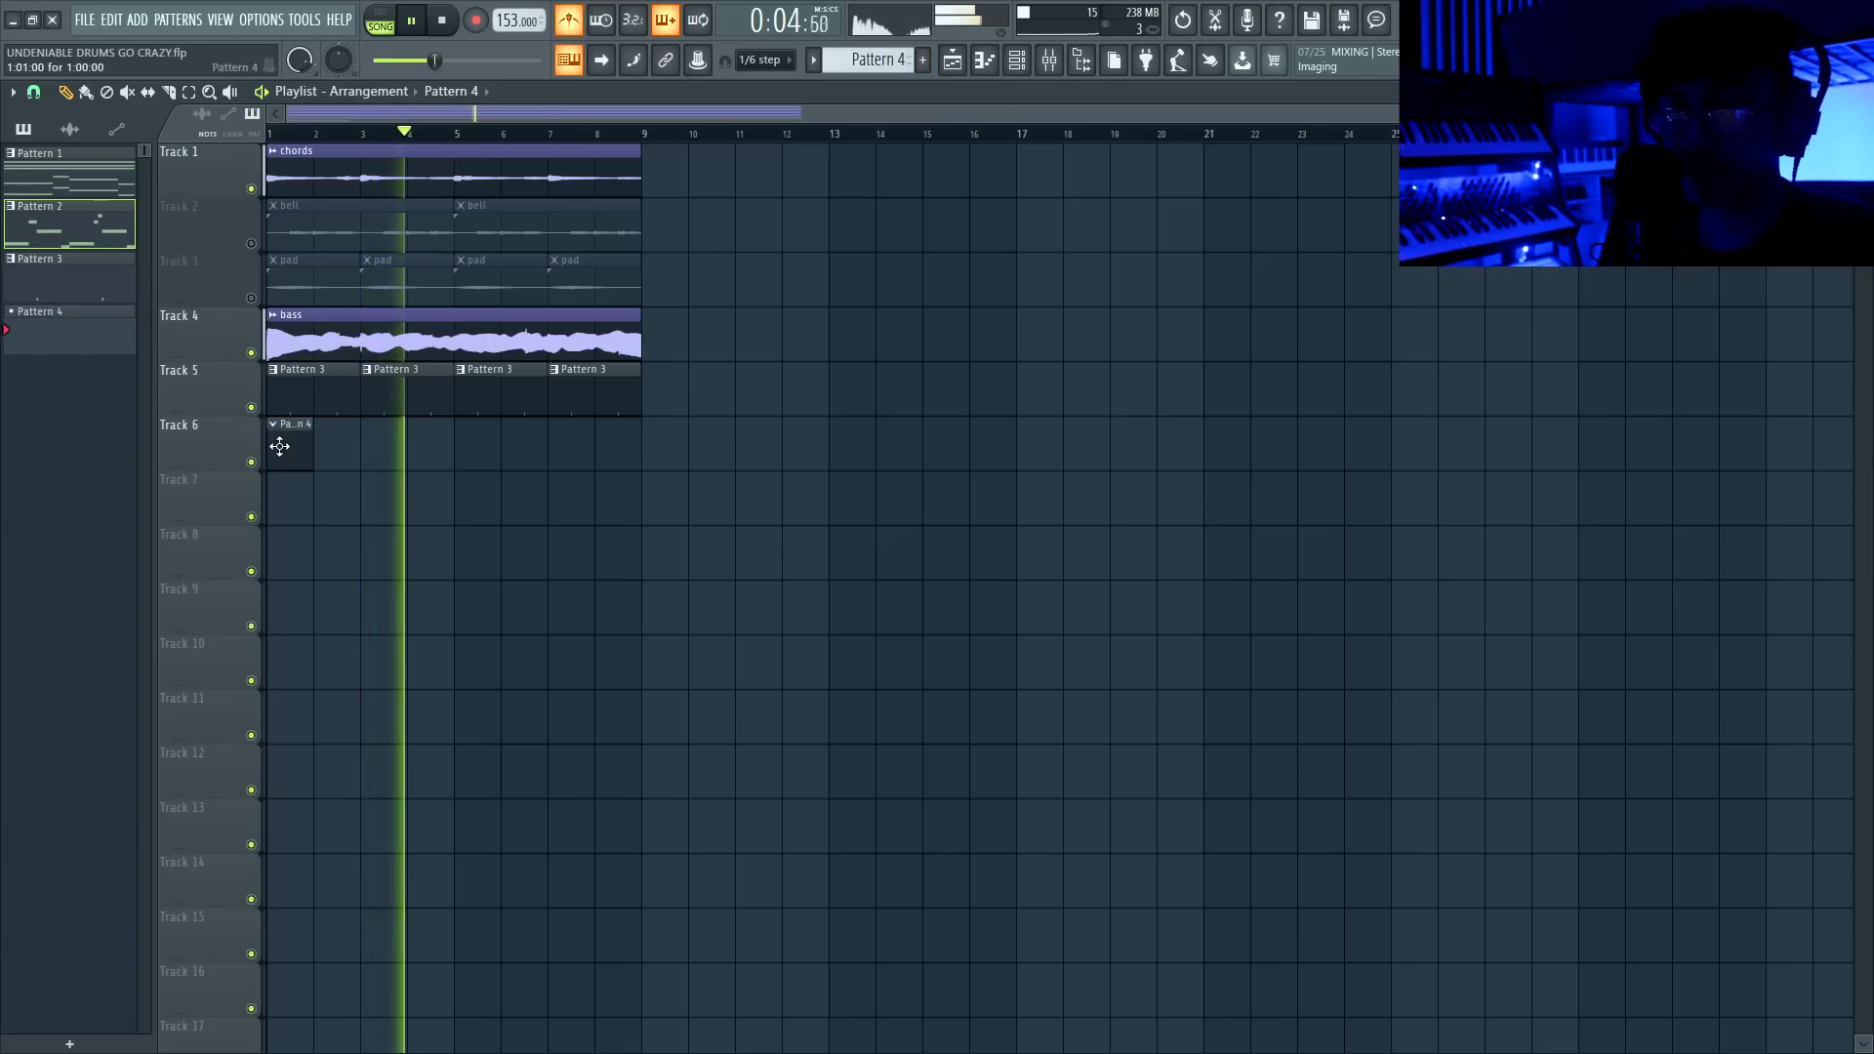
{"action": "key", "text": "space"}
{"action": "key", "text": "F6"}
{"action": "left_click", "coordinate": [1155, 436]}
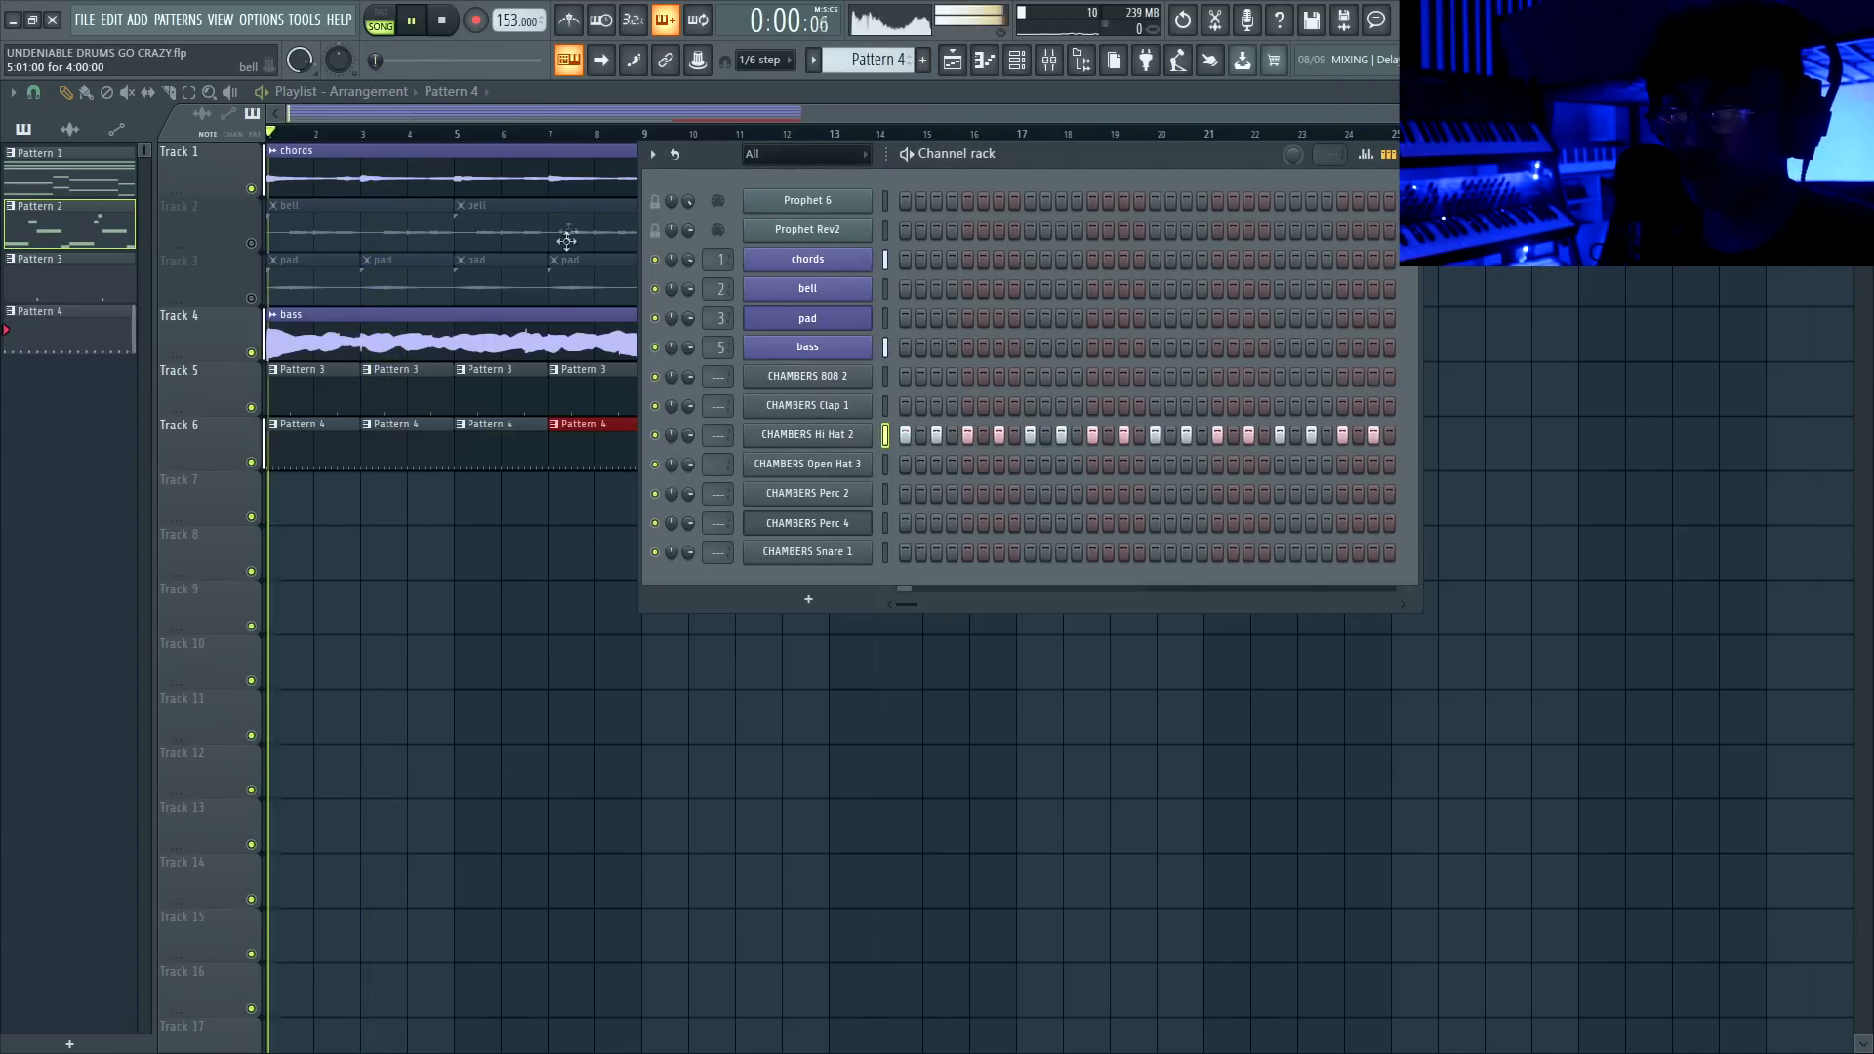
Make the hi-hat clip at bar 3 of Track 6 a unique pattern and add a three-note roll in its second bar
{"action": "key", "text": "F6"}
{"action": "left_click", "coordinate": [367, 426]}
{"action": "left_click", "coordinate": [406, 548]}
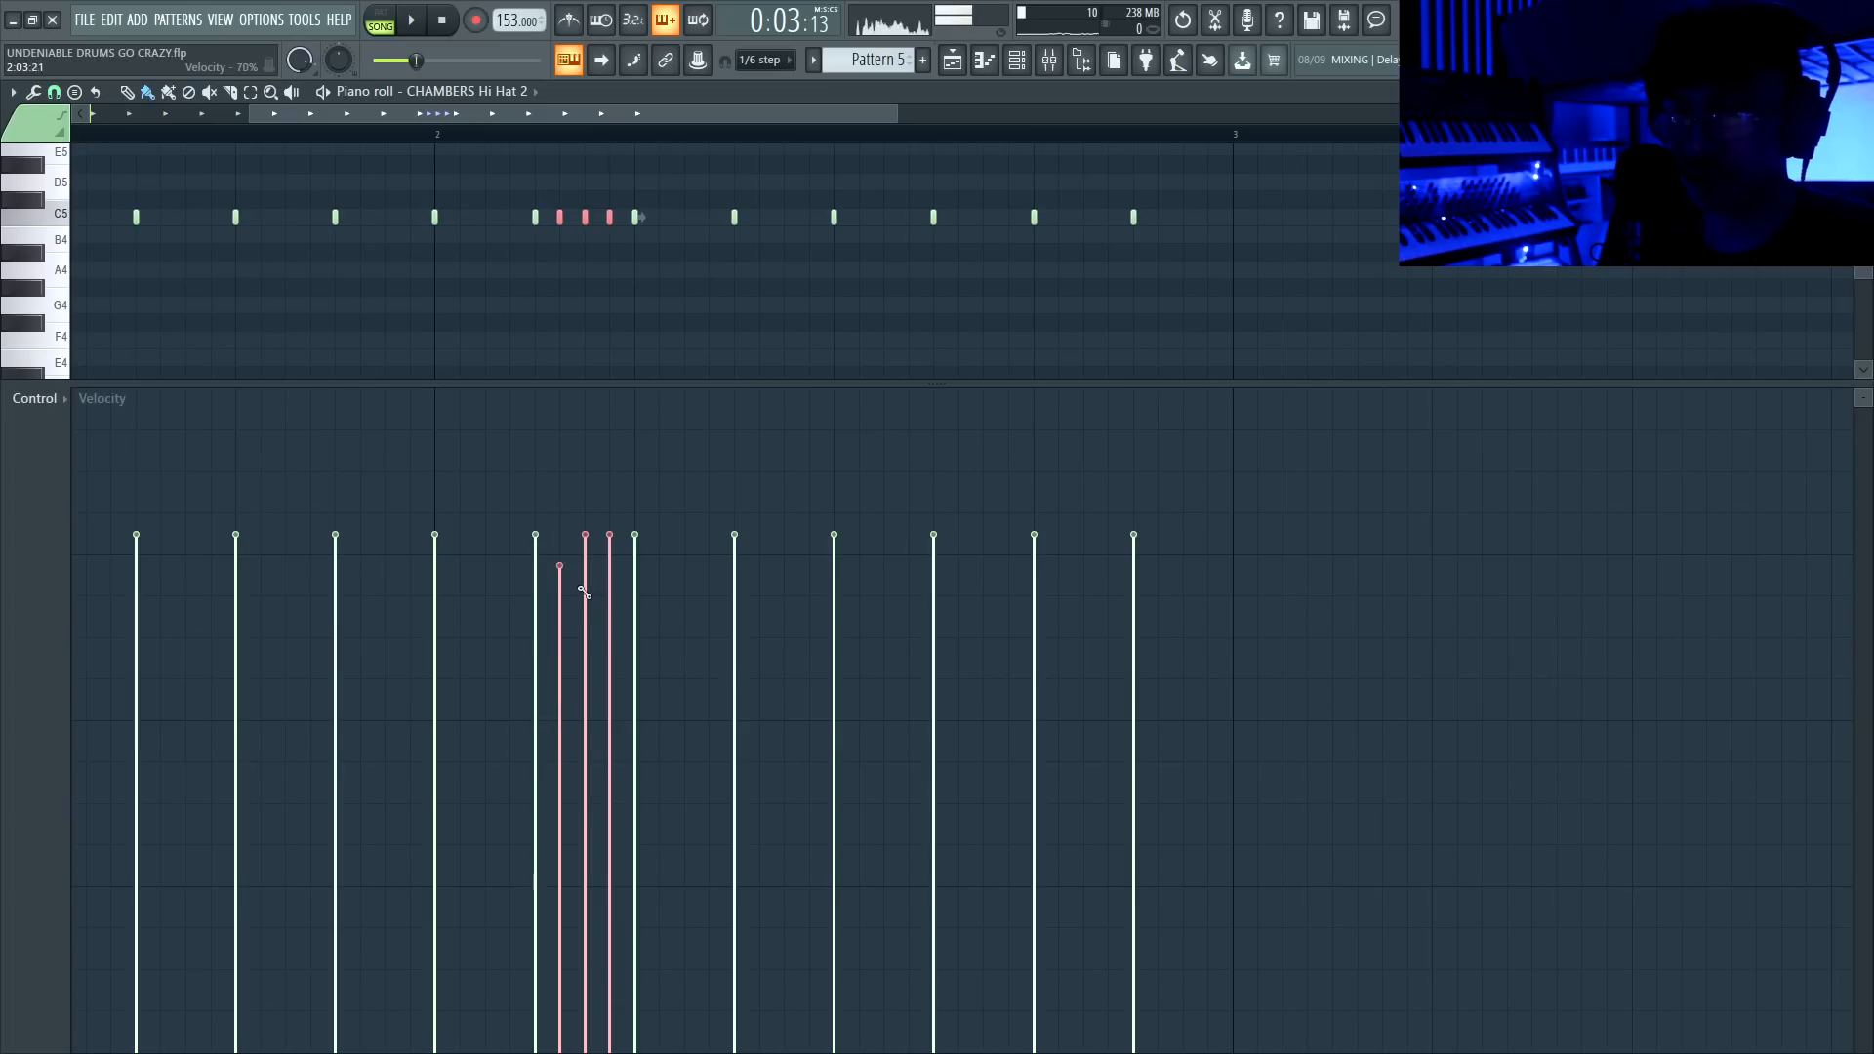
Pan the three notes of the first hi-hat roll alternately right, left and right
{"action": "left_click", "coordinate": [44, 420]}
{"action": "left_click", "coordinate": [58, 435]}
{"action": "key", "text": "space"}
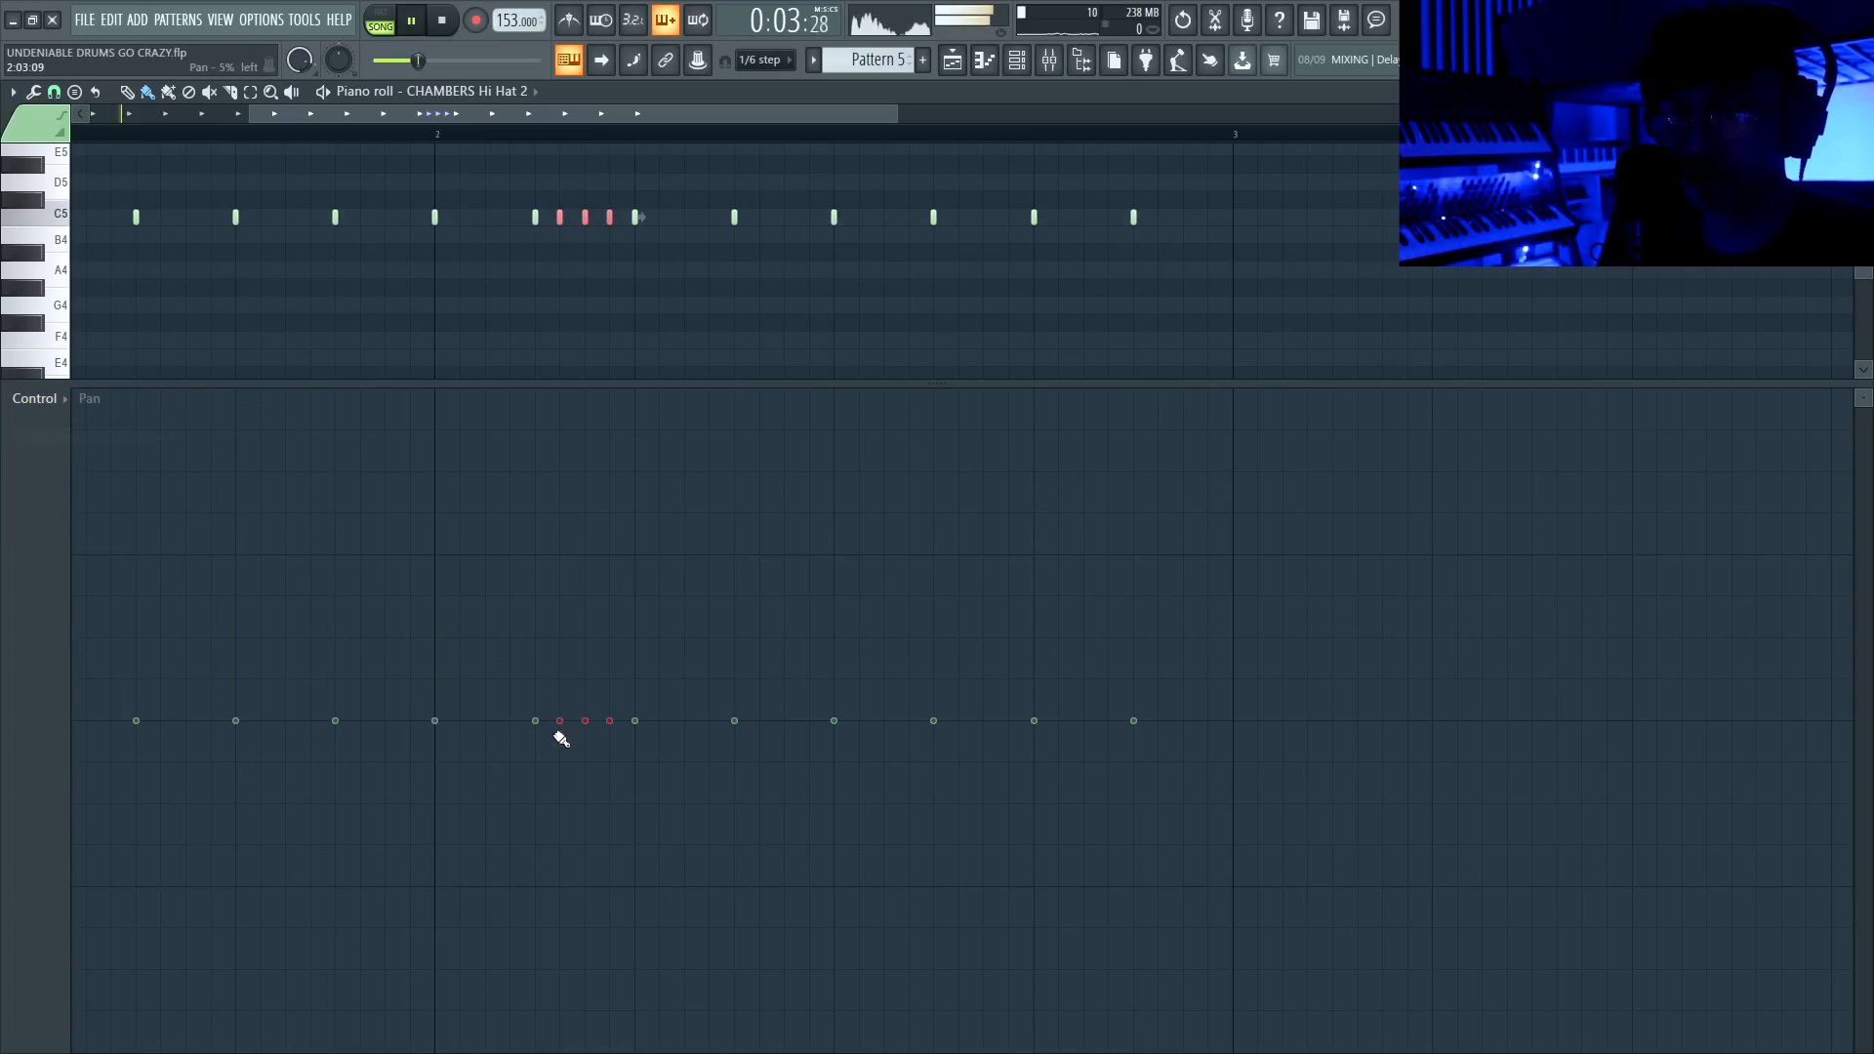
{"action": "mouse_move", "coordinate": [572, 697]}
{"action": "left_mouse_down"}
{"action": "mouse_move", "coordinate": [586, 745]}
{"action": "mouse_move", "coordinate": [619, 677]}
{"action": "left_mouse_up"}
Give the faster three-note hi-hat roll at the end of bar 2 falling velocities and alternating right, left, right panning
{"action": "left_click", "coordinate": [29, 458]}
{"action": "left_click", "coordinate": [61, 456]}
{"action": "key", "text": "space"}
{"action": "left_click", "coordinate": [58, 454]}
{"action": "left_click", "coordinate": [59, 437]}
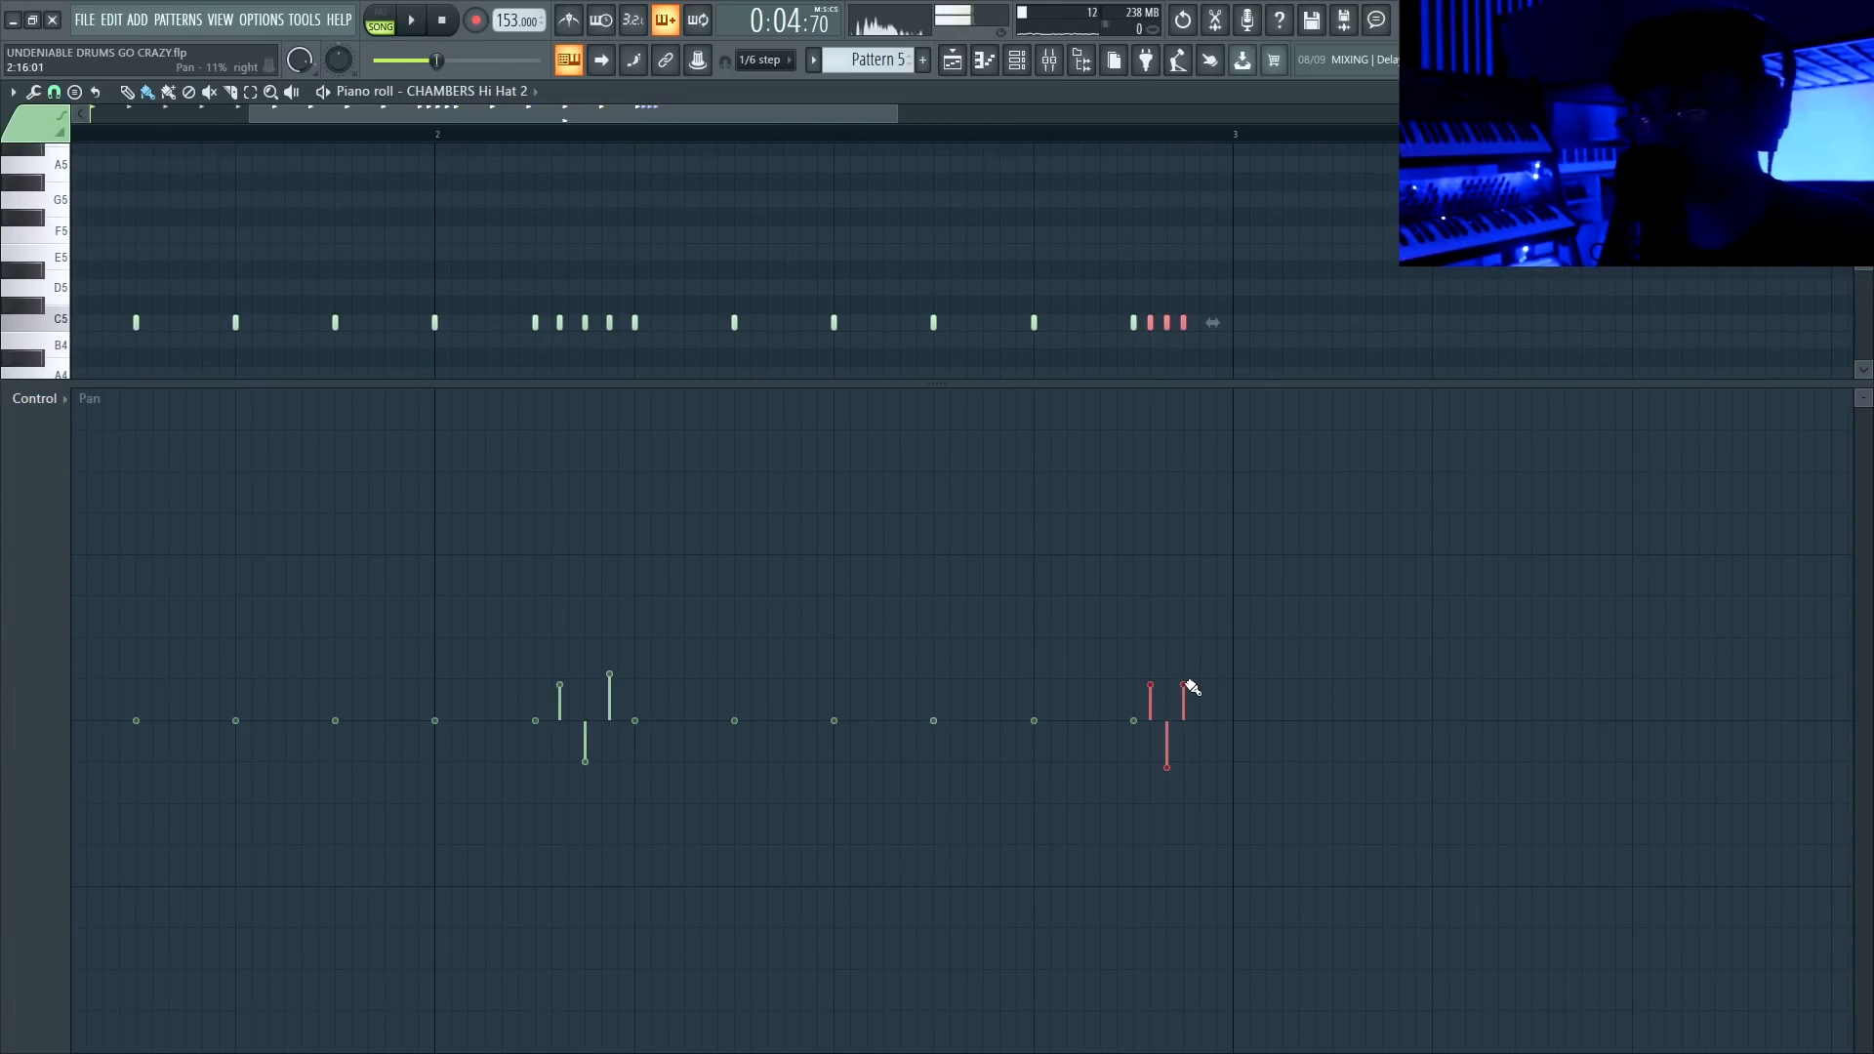
Return the piano roll's control lane to note velocity and shrink the lane's height
{"action": "key", "text": "space"}
{"action": "left_click", "coordinate": [34, 398]}
{"action": "left_click", "coordinate": [61, 451]}
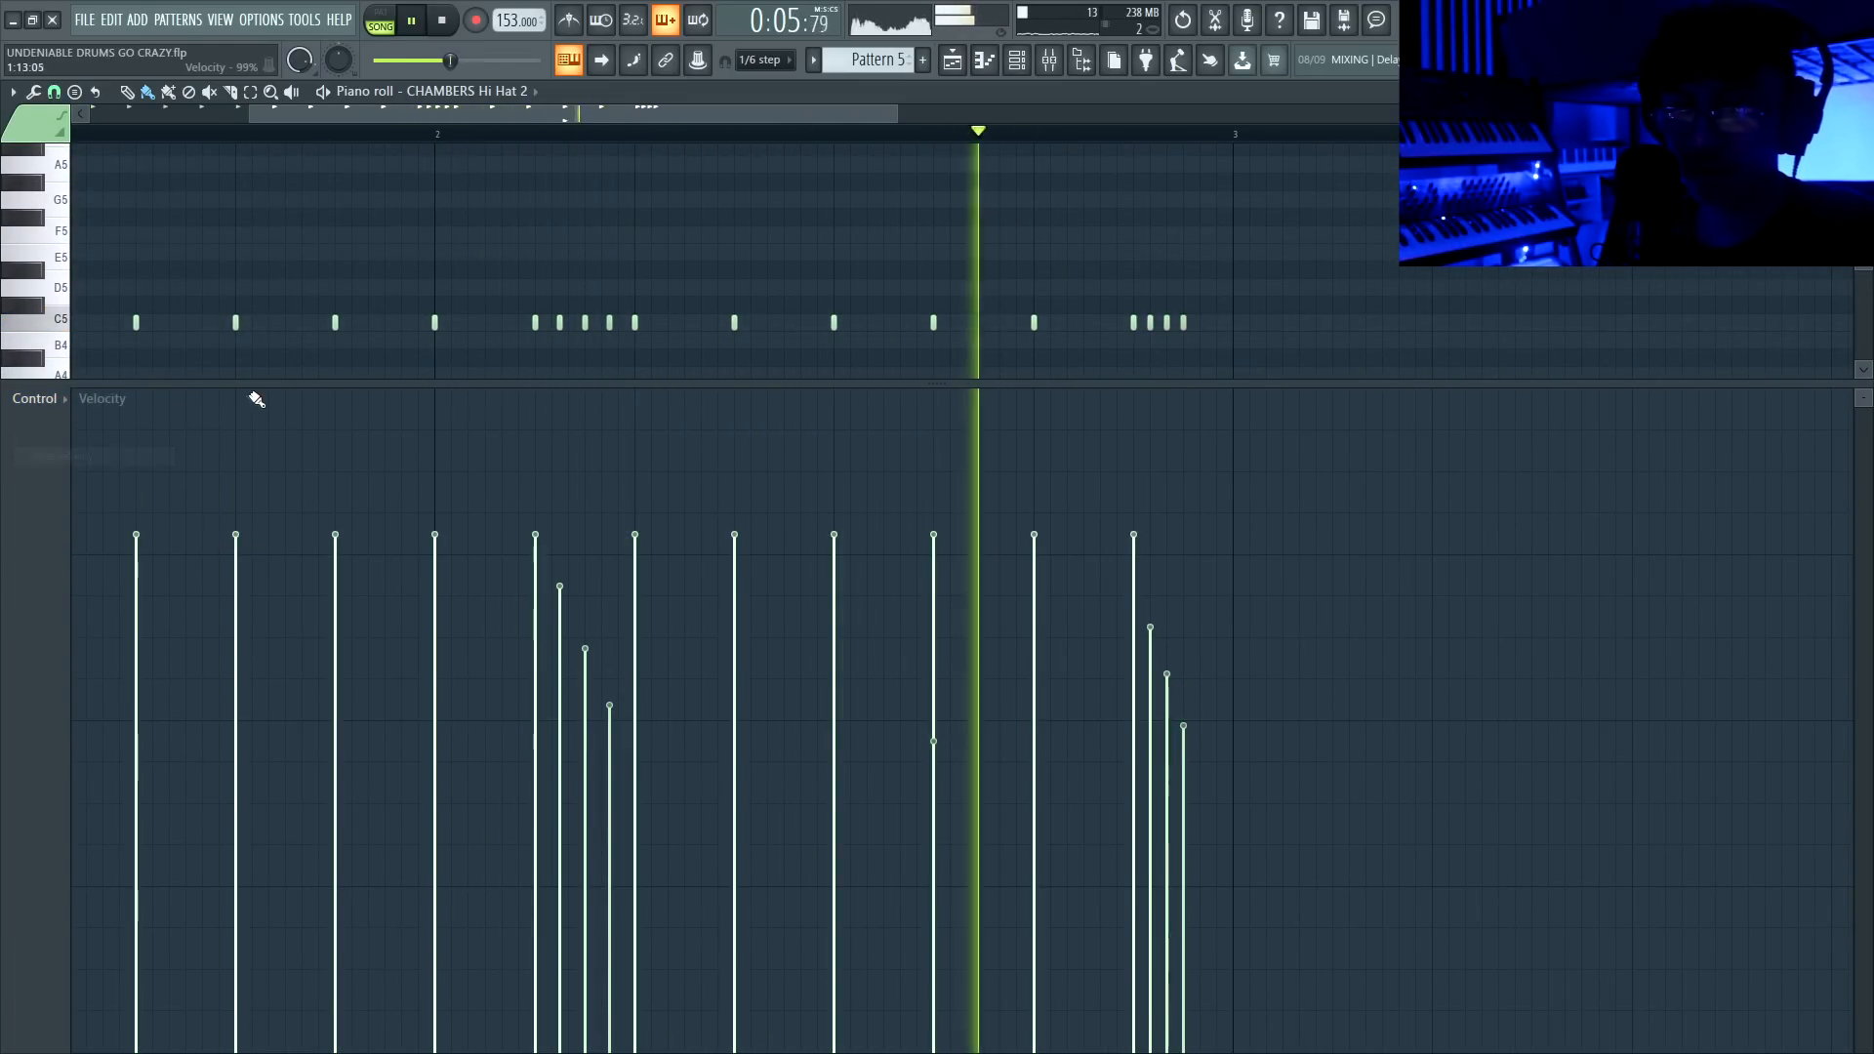
{"action": "left_click_drag", "start_coordinate": [270, 382], "coordinate": [368, 816]}
{"action": "scroll", "coordinate": [422, 611], "scroll_direction": "down", "scroll_amount": 2}
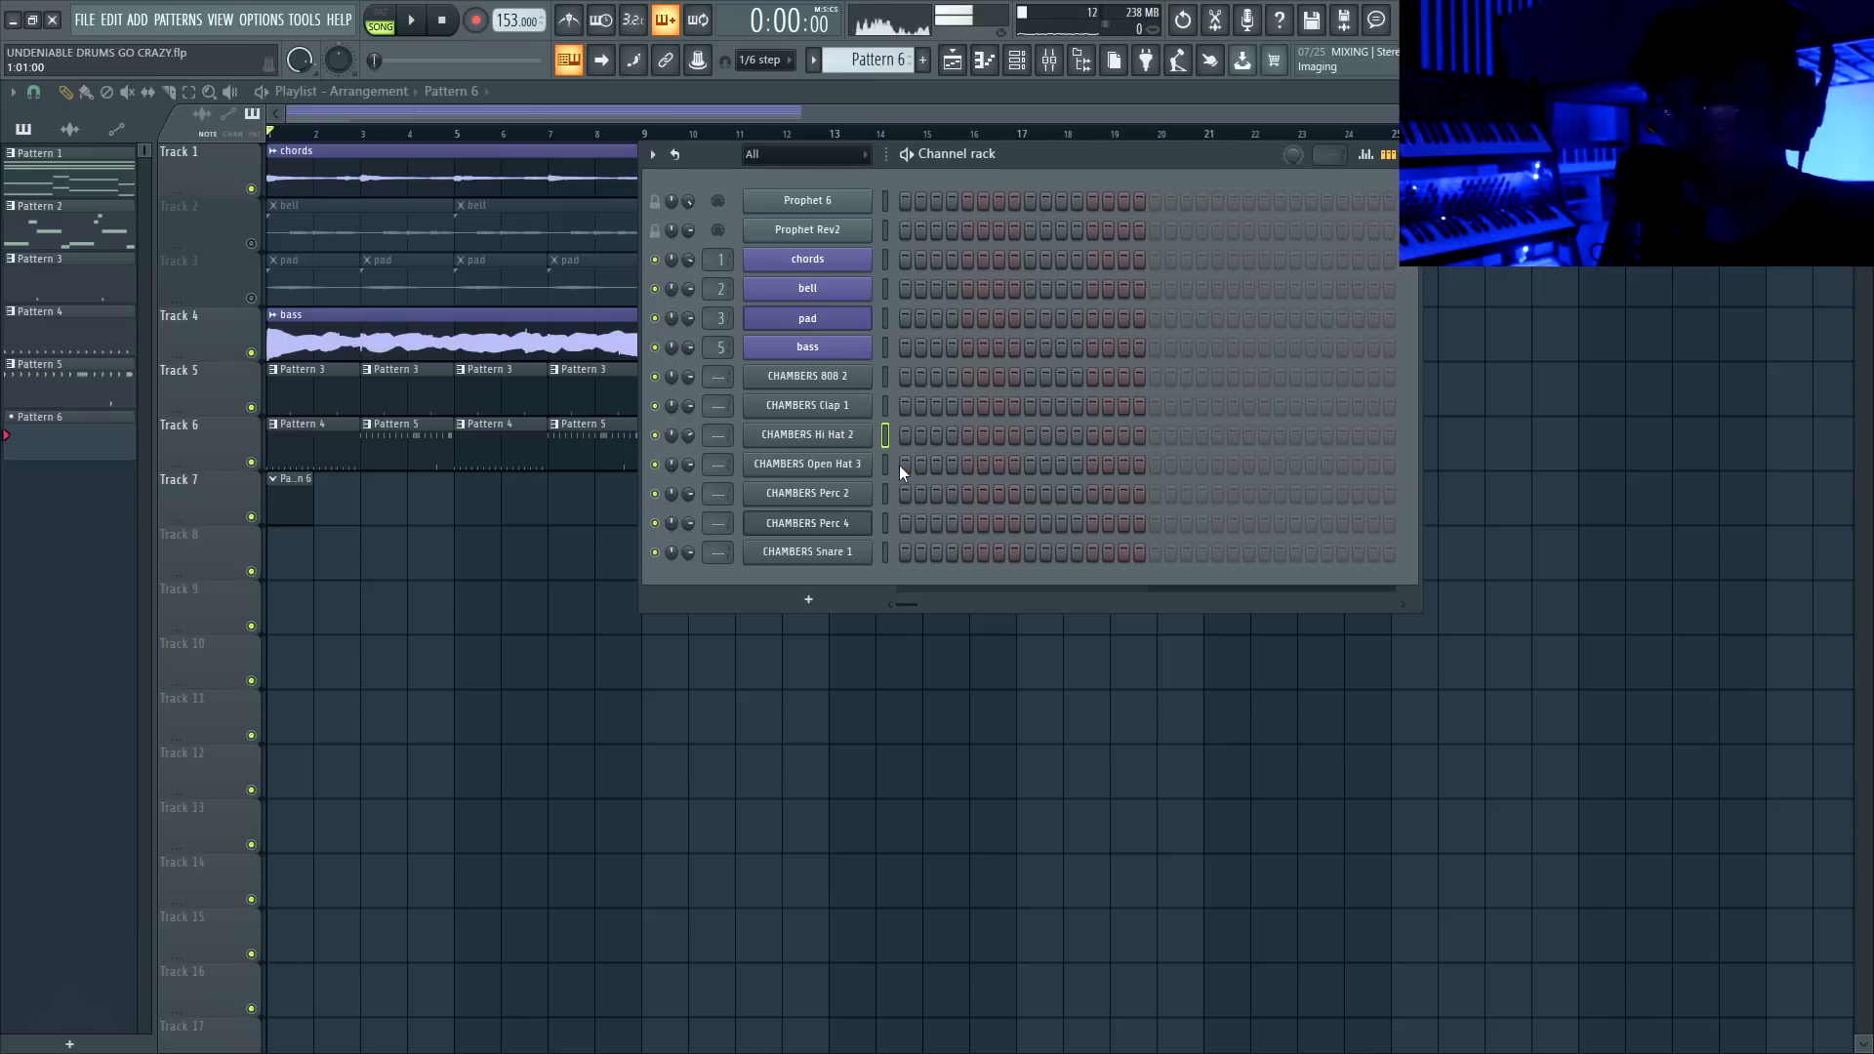
Program CHAMBERS Open Hat 3 on steps 1 and 19 of Pattern 6 and repeat it along Track 7 through bar 8
{"action": "left_click", "coordinate": [1185, 466]}
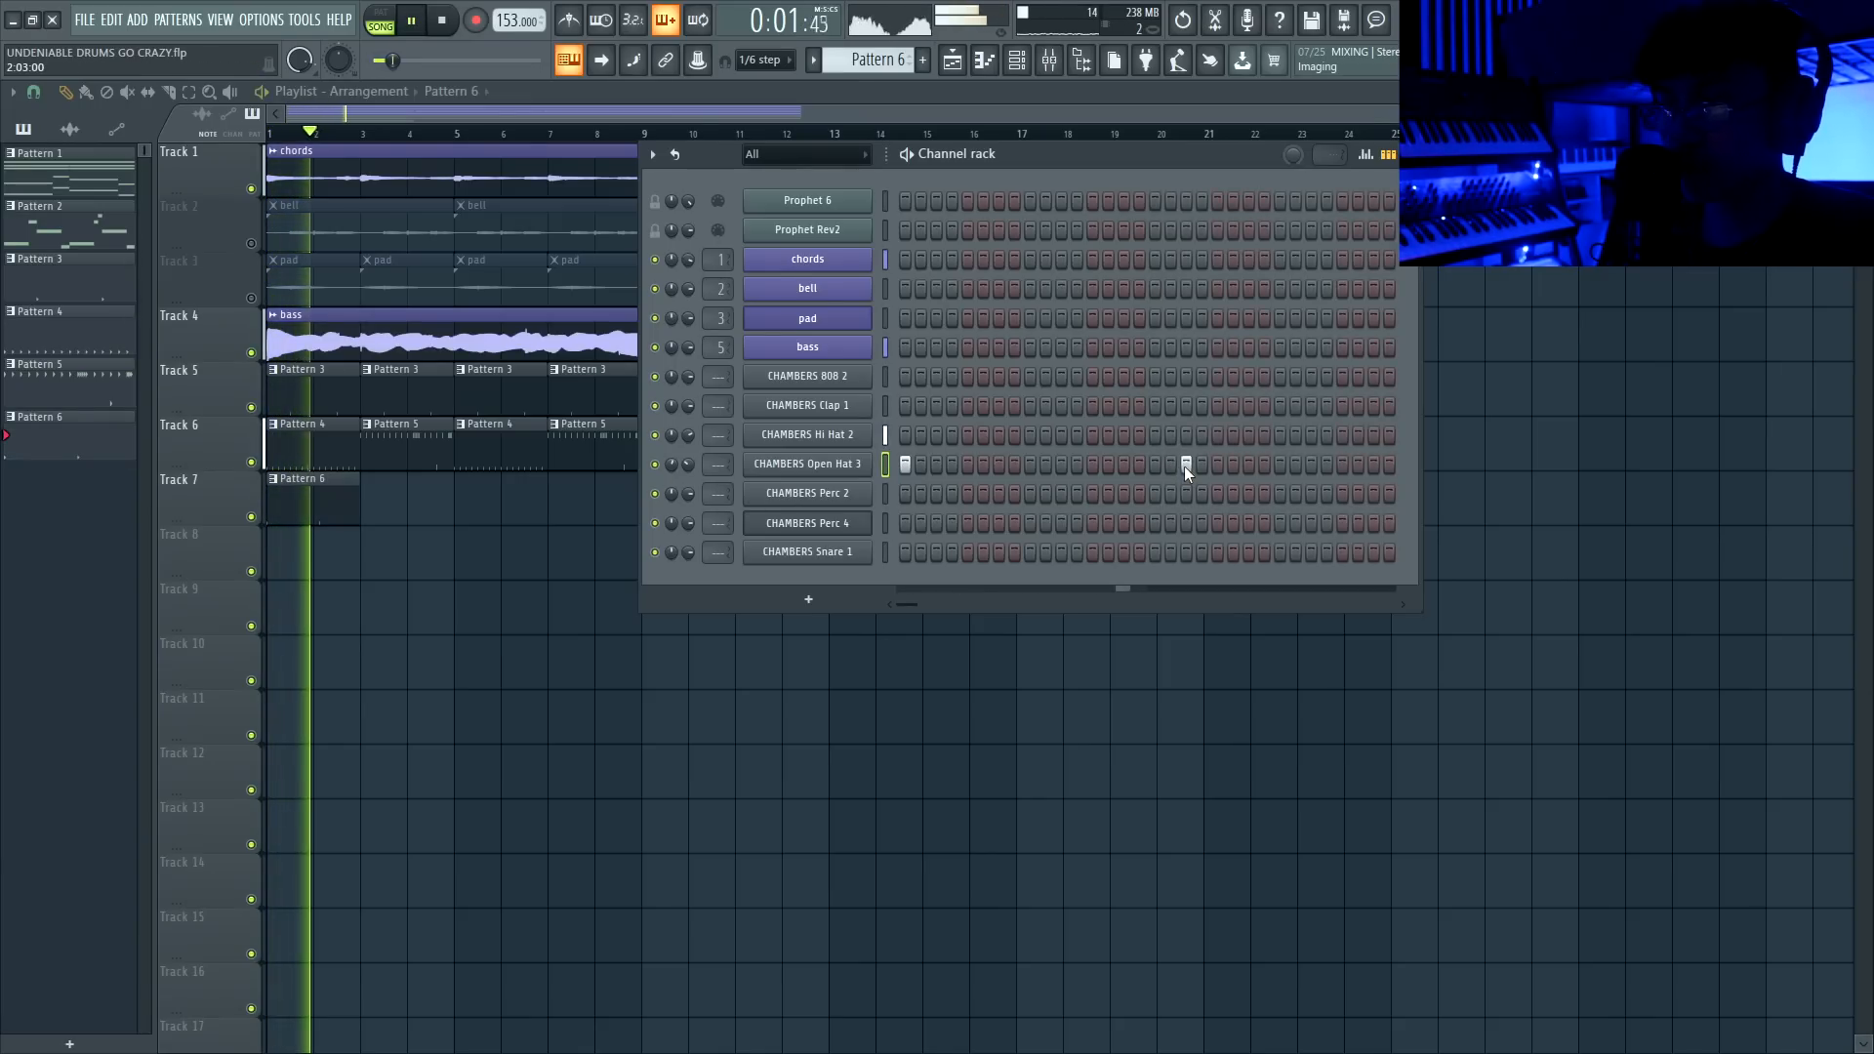
{"action": "left_click", "coordinate": [378, 506]}
{"action": "left_click_drag", "start_coordinate": [418, 510], "coordinate": [266, 518]}
{"action": "key", "text": "ctrl+b"}
Create Pattern 7 with CHAMBERS Perc 2 on step 3 and place it at bars 1 and 5 of Track 8
{"action": "key", "text": "F6"}
{"action": "left_click", "coordinate": [829, 464]}
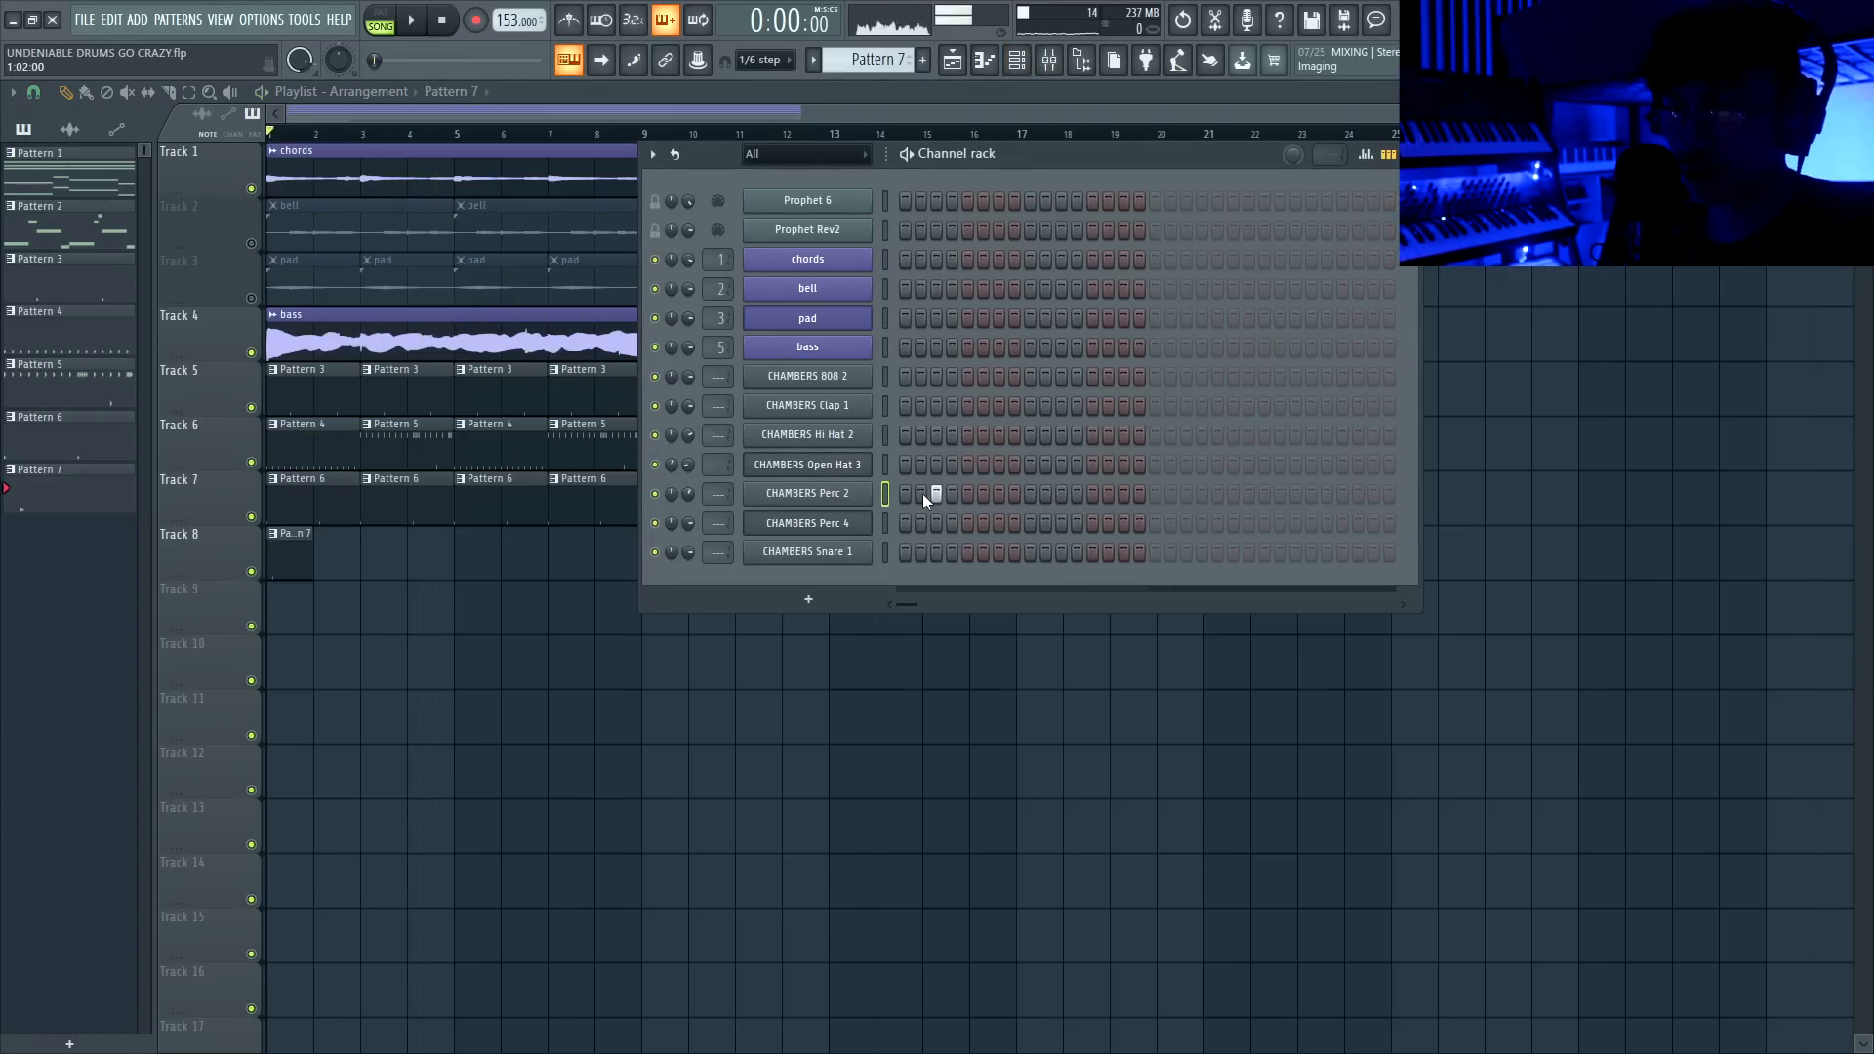
{"action": "left_click", "coordinate": [935, 494]}
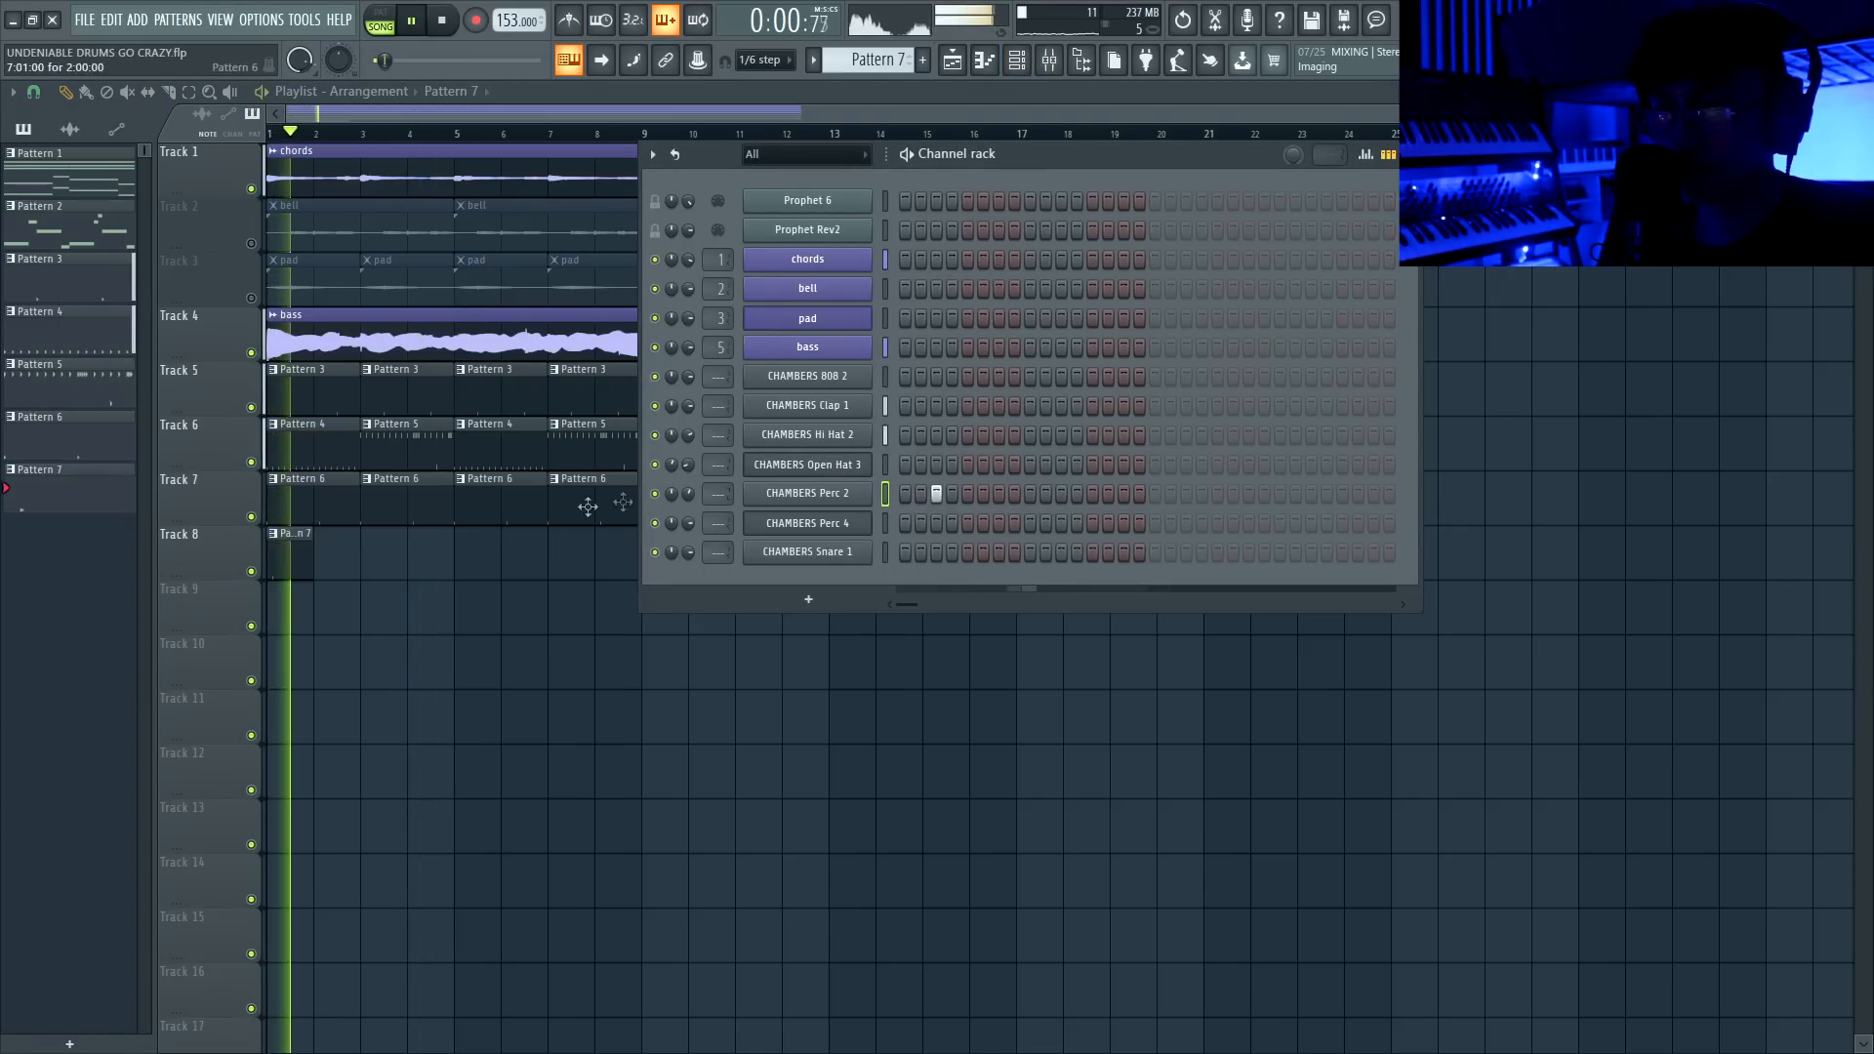
{"action": "left_click_drag", "start_coordinate": [386, 553], "coordinate": [484, 548]}
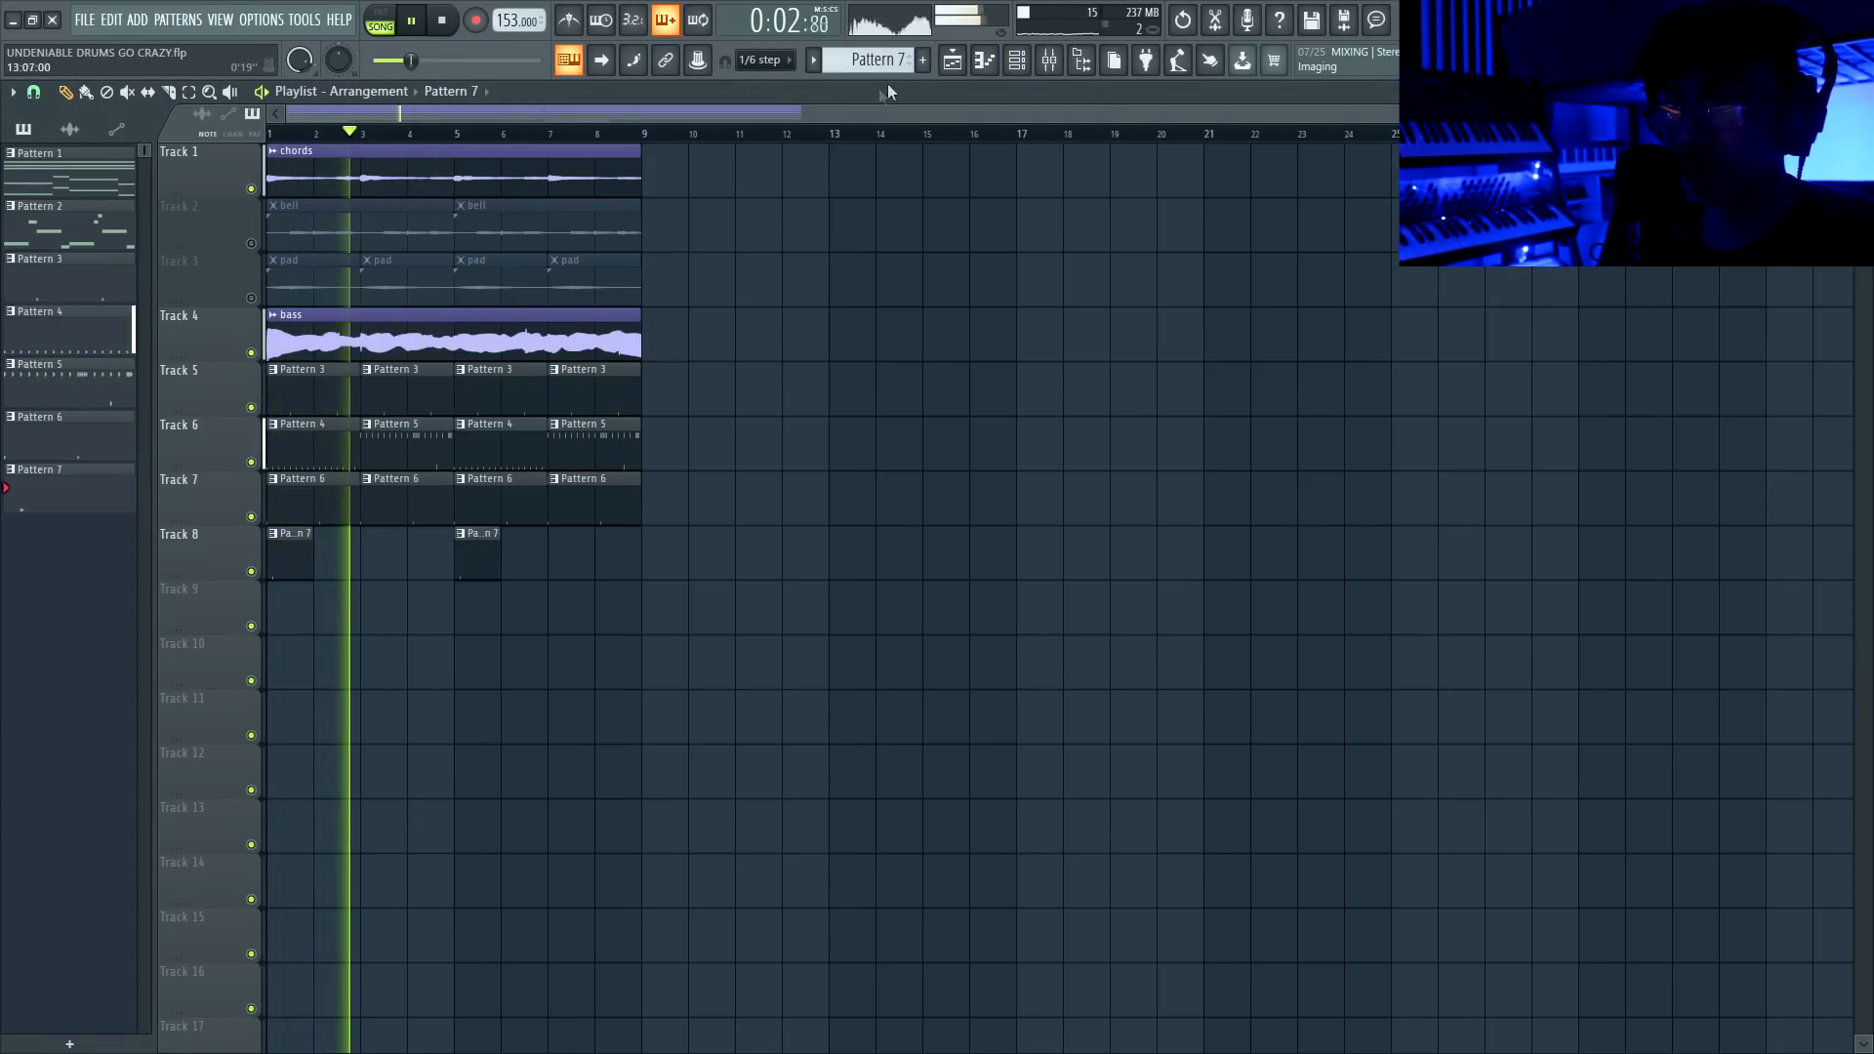
Create Pattern 8 at the start of Track 9 with CHAMBERS Snare 1 on step 15
{"action": "left_click", "coordinate": [922, 60]}
{"action": "left_click", "coordinate": [942, 82]}
{"action": "left_click", "coordinate": [285, 607]}
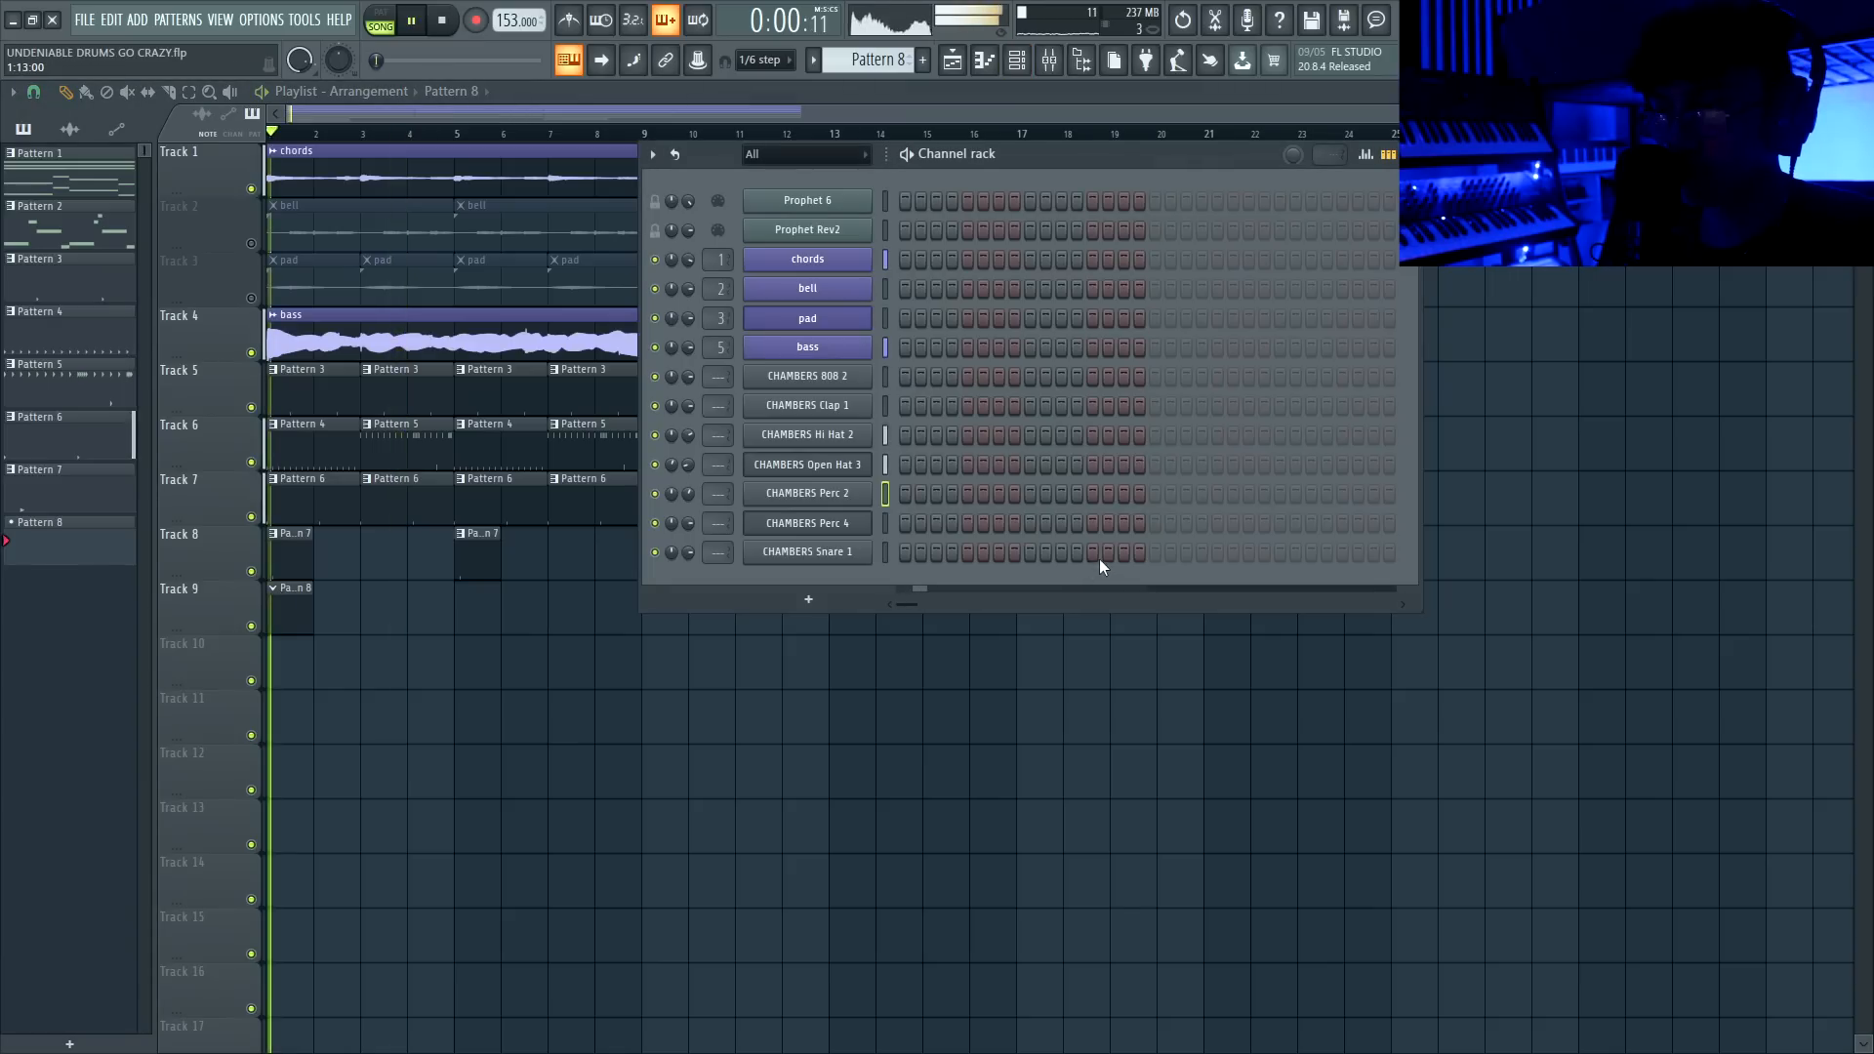
{"action": "left_click", "coordinate": [1123, 553]}
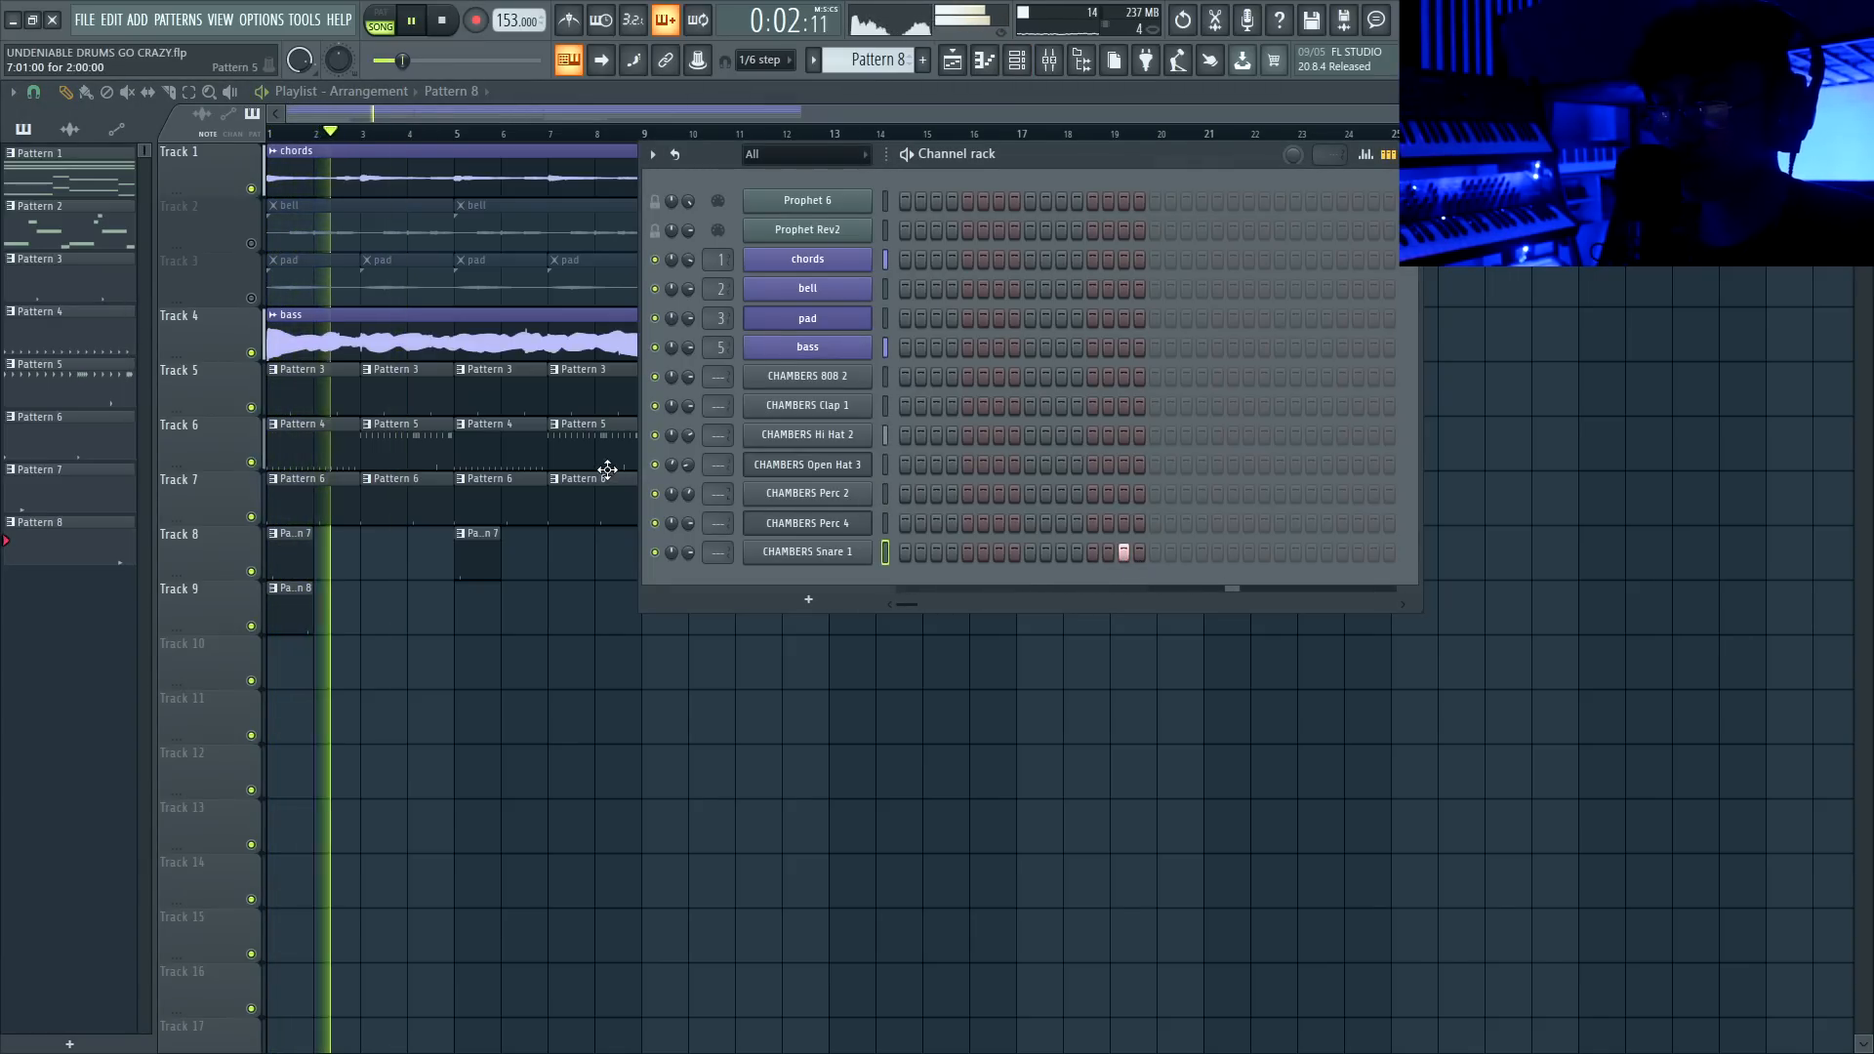
Place a second snare clip at bar 3 of Track 9 and make it a unique pattern
{"action": "key", "text": "space"}
{"action": "left_click", "coordinate": [382, 609]}
{"action": "left_click", "coordinate": [367, 588]}
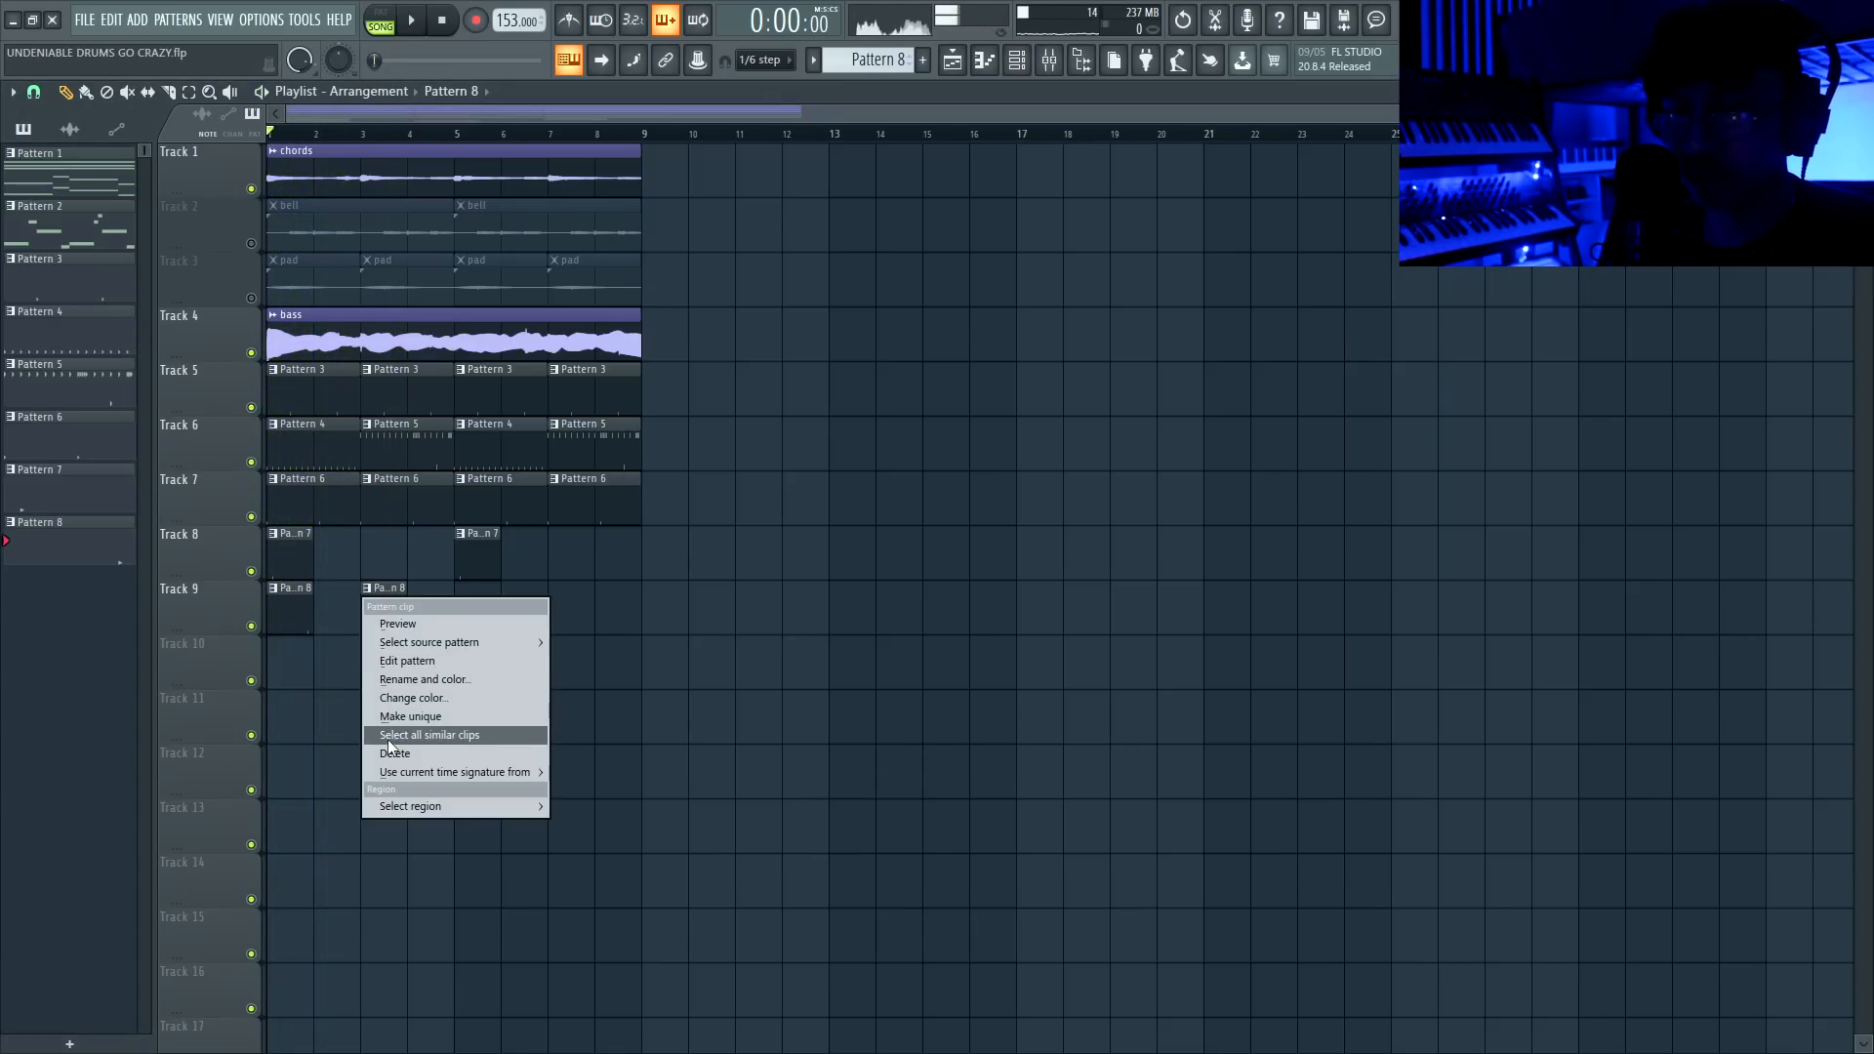
{"action": "left_click", "coordinate": [402, 717]}
Add a second CHAMBERS Snare 1 hit on step 19 of Pattern 9
{"action": "key", "text": "space"}
{"action": "key", "text": "F6"}
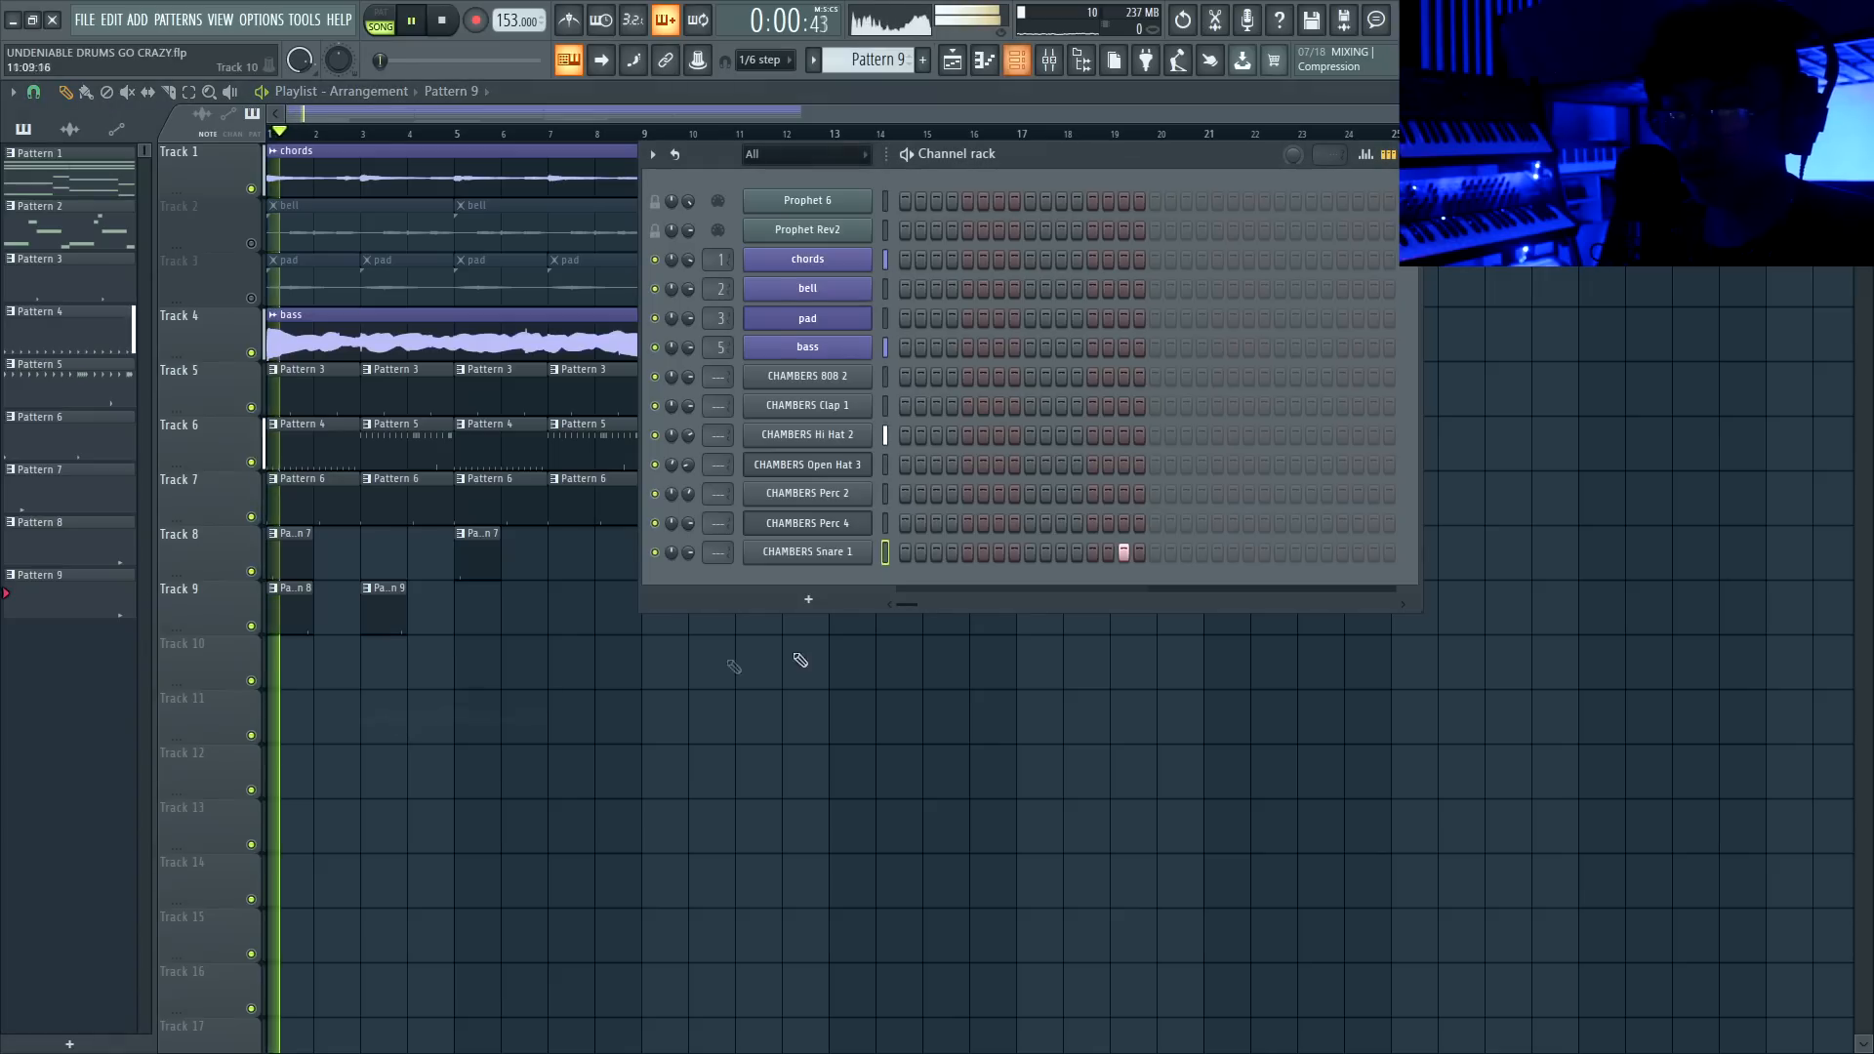
{"action": "left_click", "coordinate": [1187, 552]}
{"action": "key", "text": "F6"}
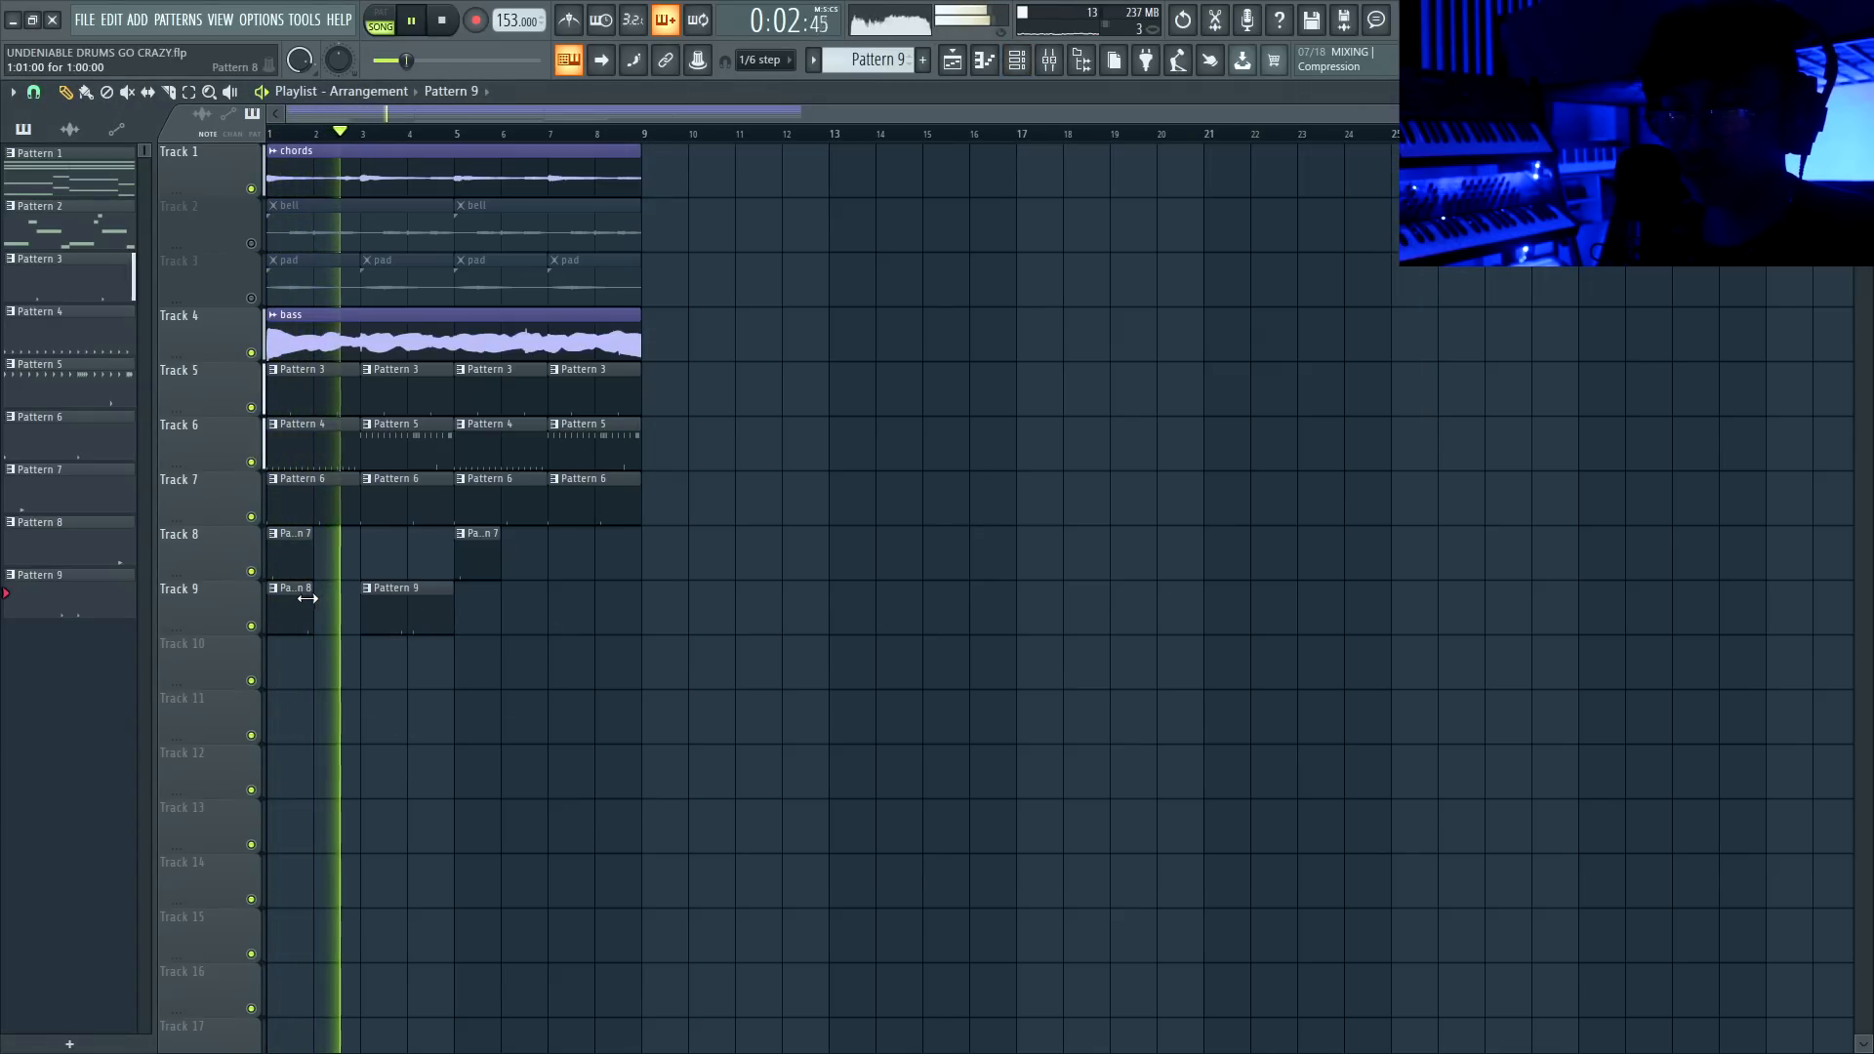
Extend Pattern 8 to two bars and duplicate the Pattern 8 and Pattern 9 clips over bars 5 to 8 of Track 9
{"action": "left_click_drag", "start_coordinate": [350, 621], "coordinate": [226, 625]}
{"action": "key", "text": "ctrl+b"}
{"action": "key", "text": "ctrl+d"}
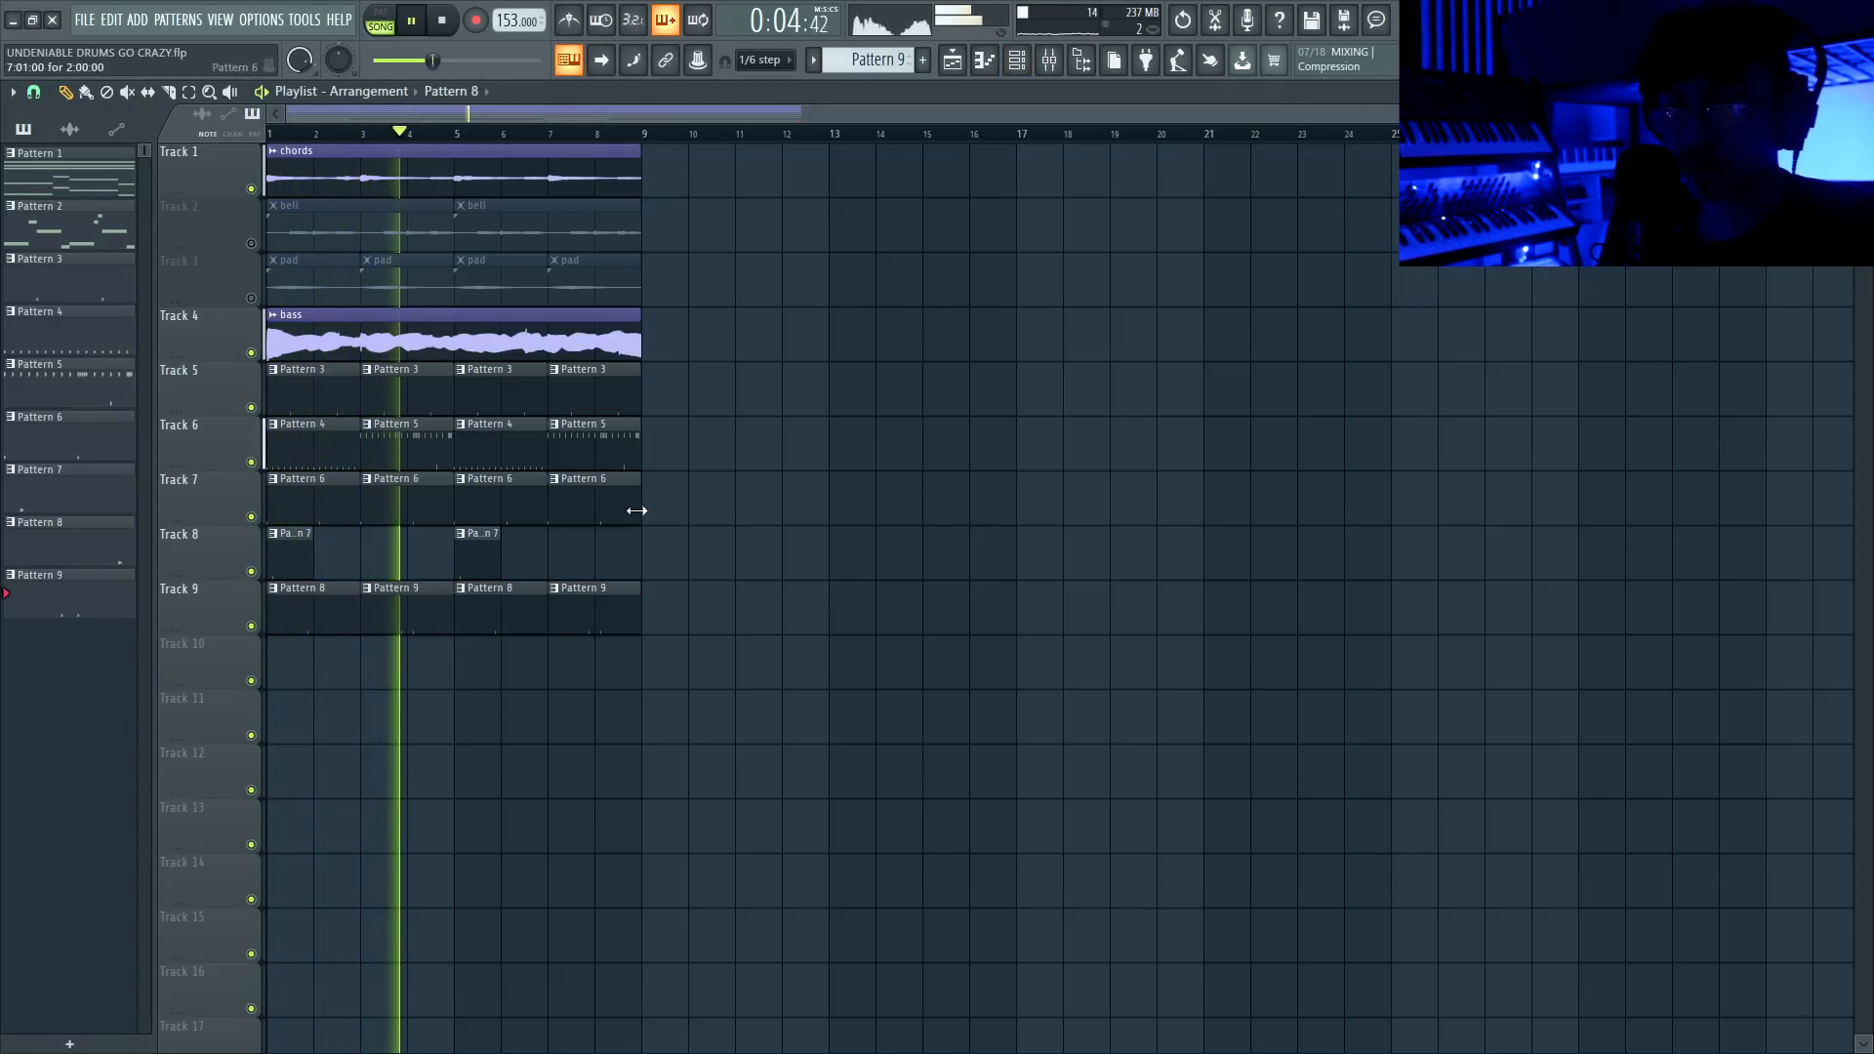
Create a new pattern for CHAMBERS 808 2 and draw two consecutive C#7 notes followed by a D#7 note
{"action": "left_click", "coordinate": [922, 61]}
{"action": "key", "text": "Return"}
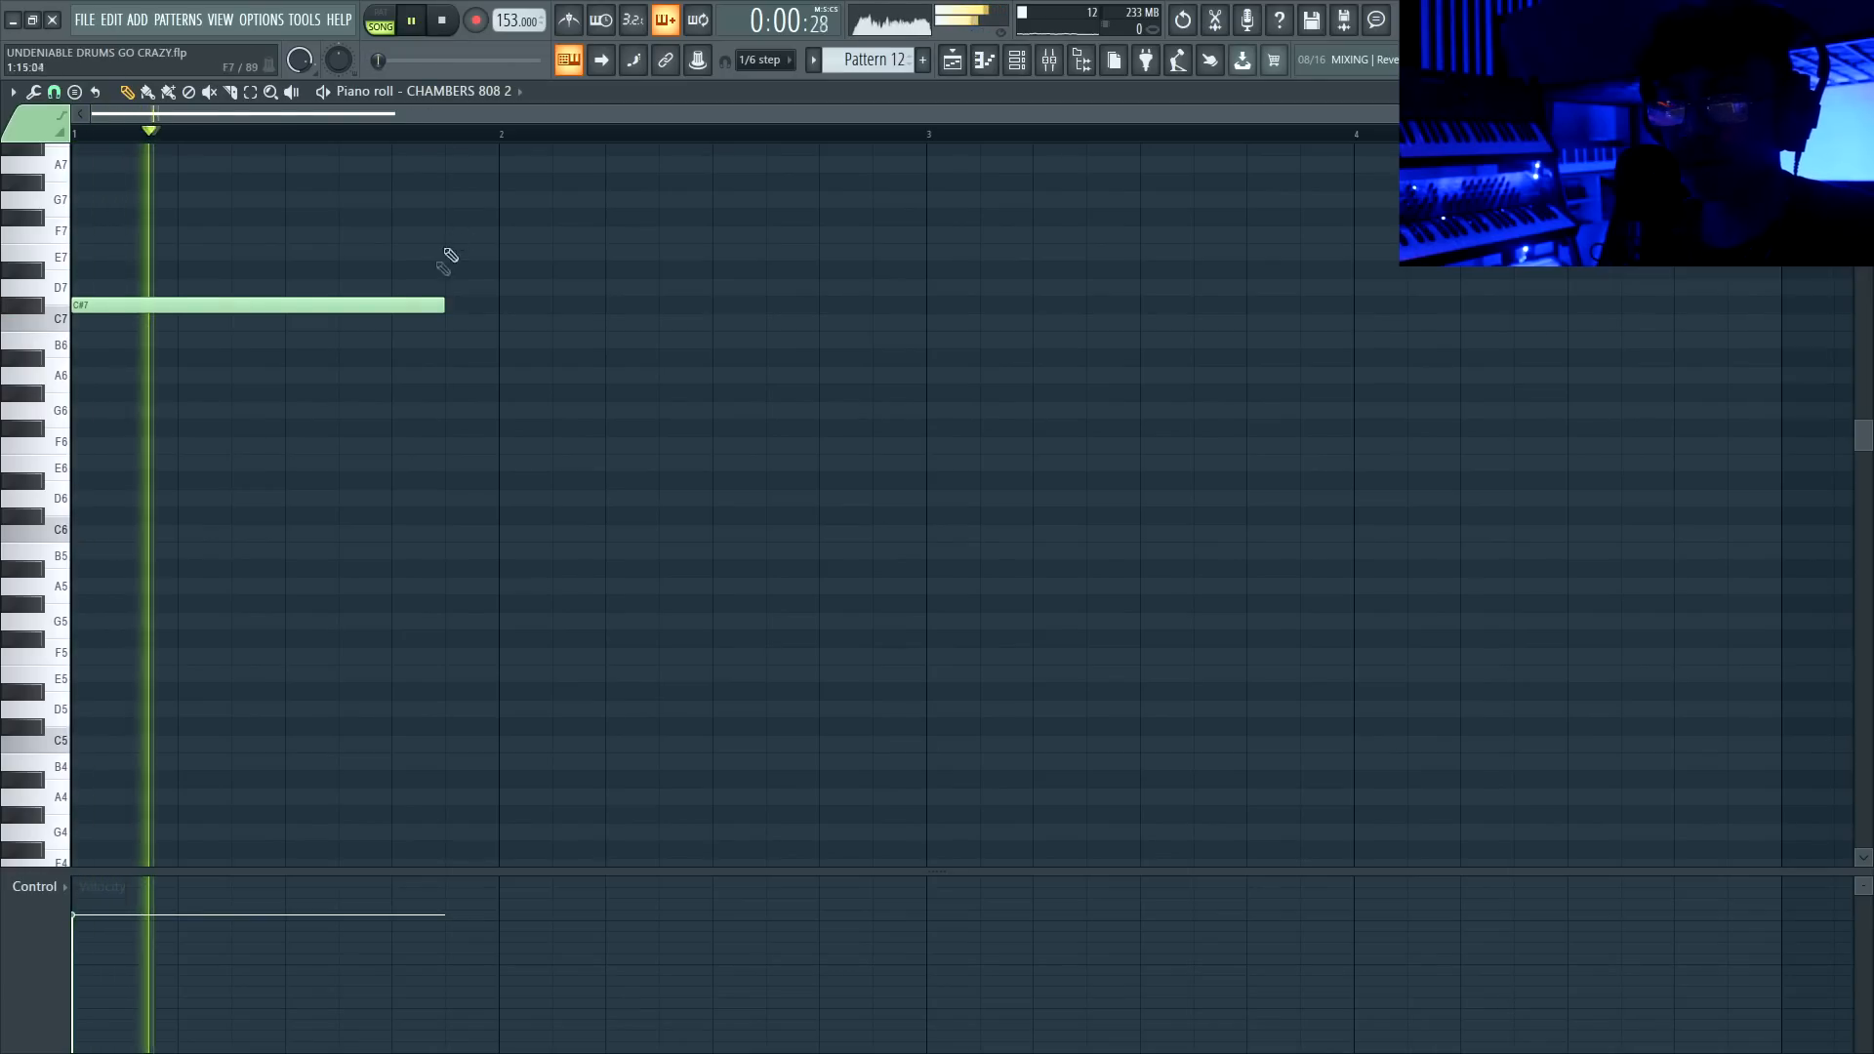
{"action": "left_click", "coordinate": [473, 305]}
{"action": "left_click_drag", "start_coordinate": [816, 306], "coordinate": [597, 322]}
{"action": "scroll", "coordinate": [605, 337], "scroll_direction": "down", "scroll_amount": 1}
{"action": "left_click", "coordinate": [500, 270]}
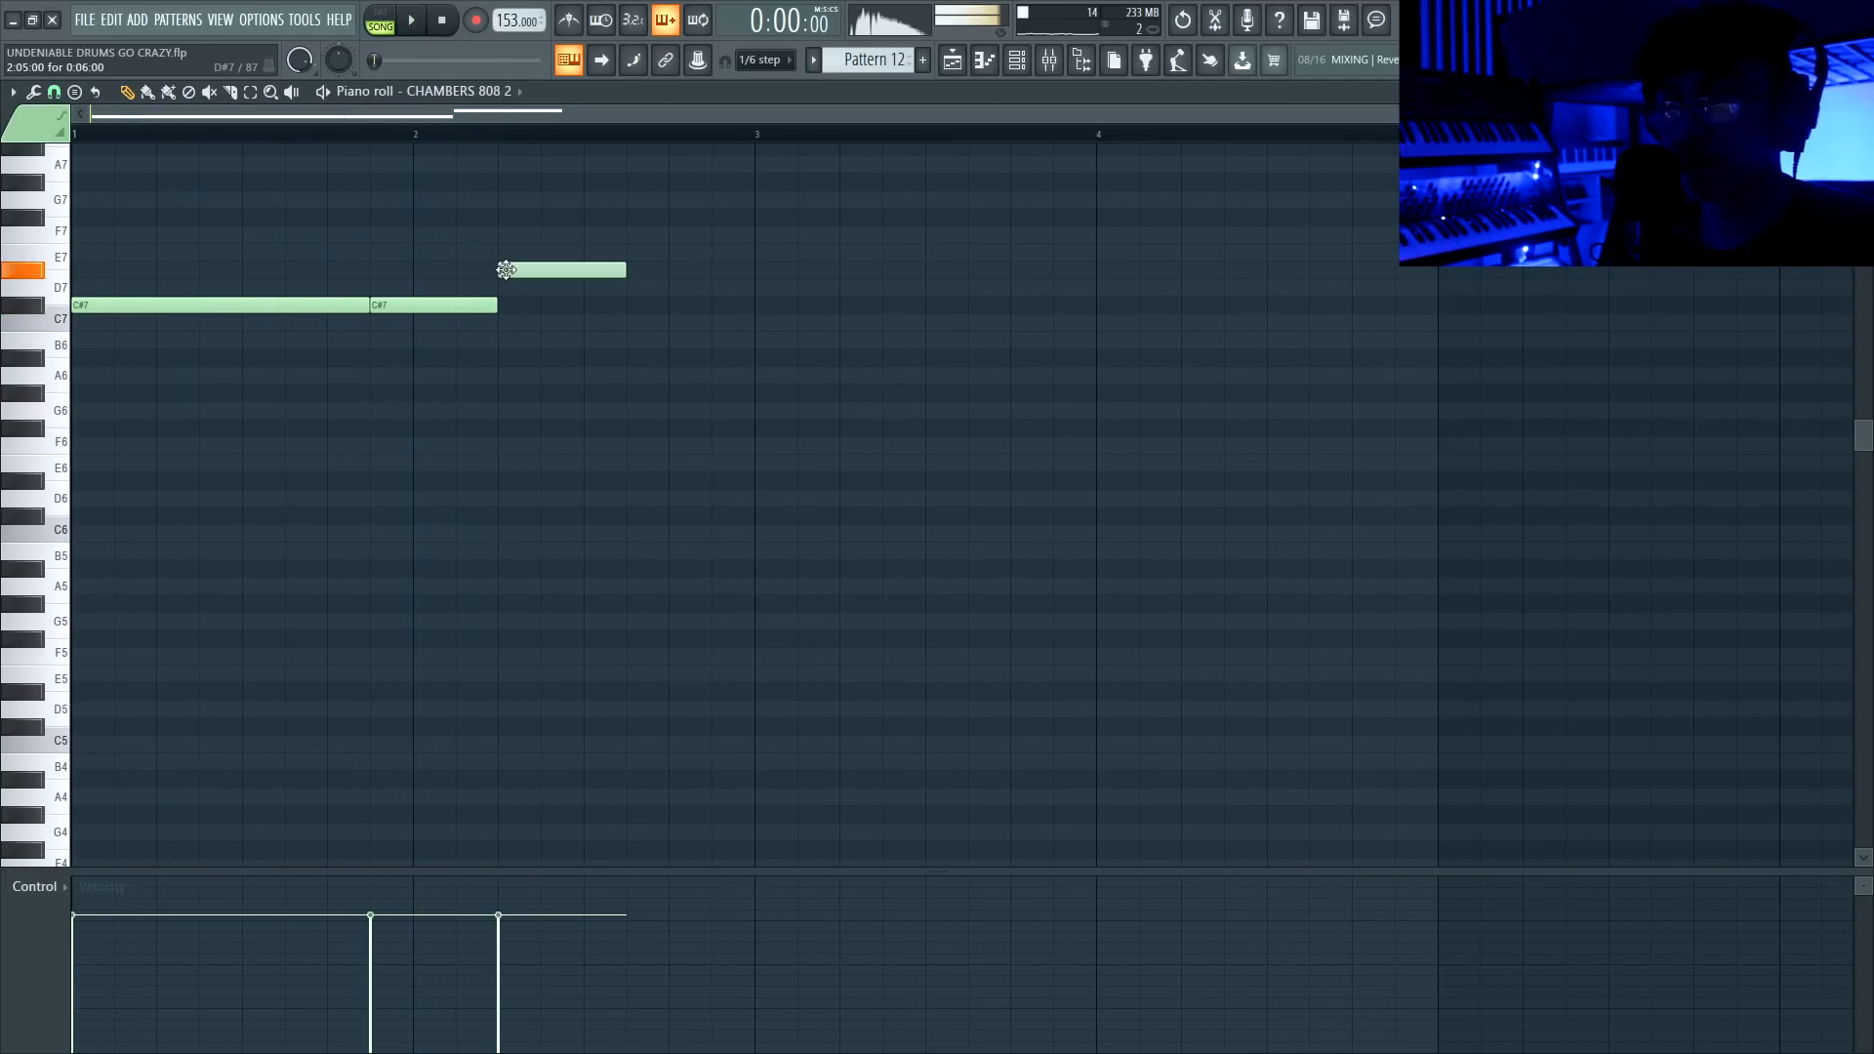
Shift the D#7 note to end at bar 3 and add an F#7 note at the start of bar 3
{"action": "scroll", "coordinate": [540, 302], "scroll_direction": "down", "scroll_amount": 1}
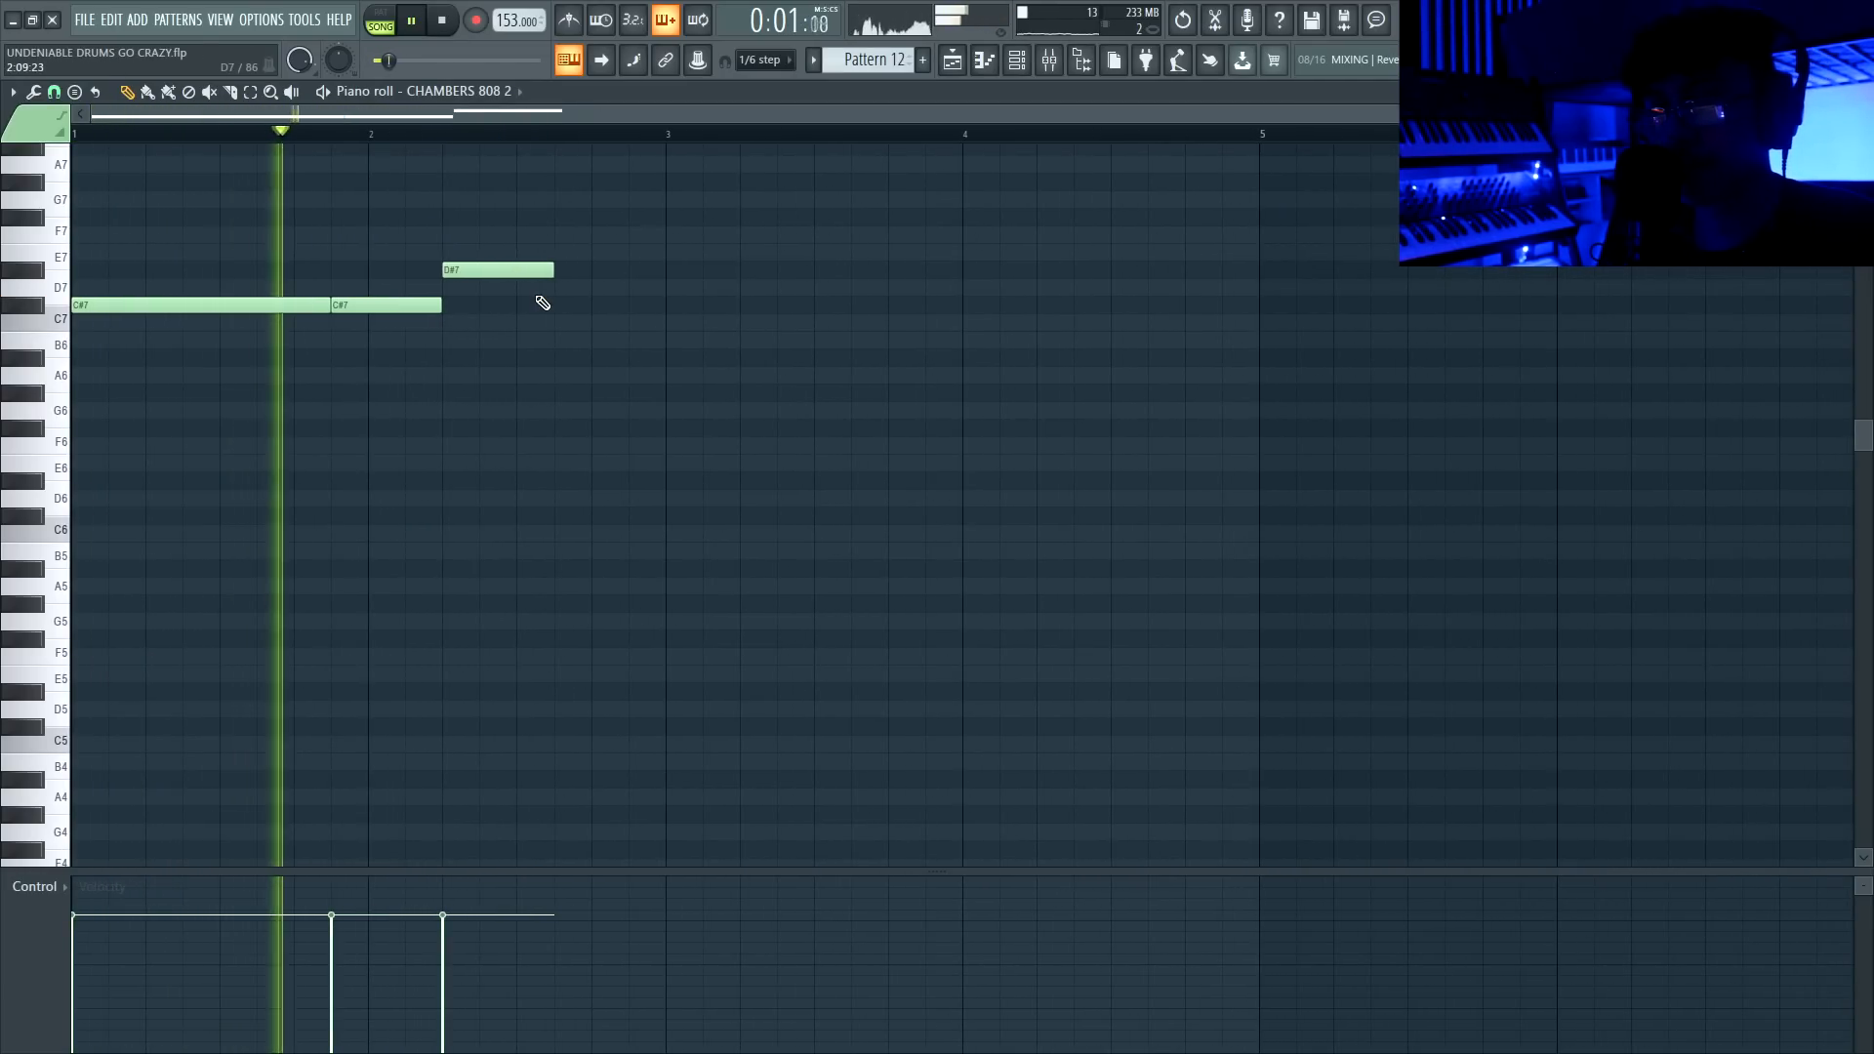
{"action": "left_click", "coordinate": [571, 271]}
{"action": "left_click", "coordinate": [680, 217]}
{"action": "key", "text": "space"}
{"action": "left_click_drag", "start_coordinate": [538, 261], "coordinate": [537, 306]}
{"action": "key", "text": "space"}
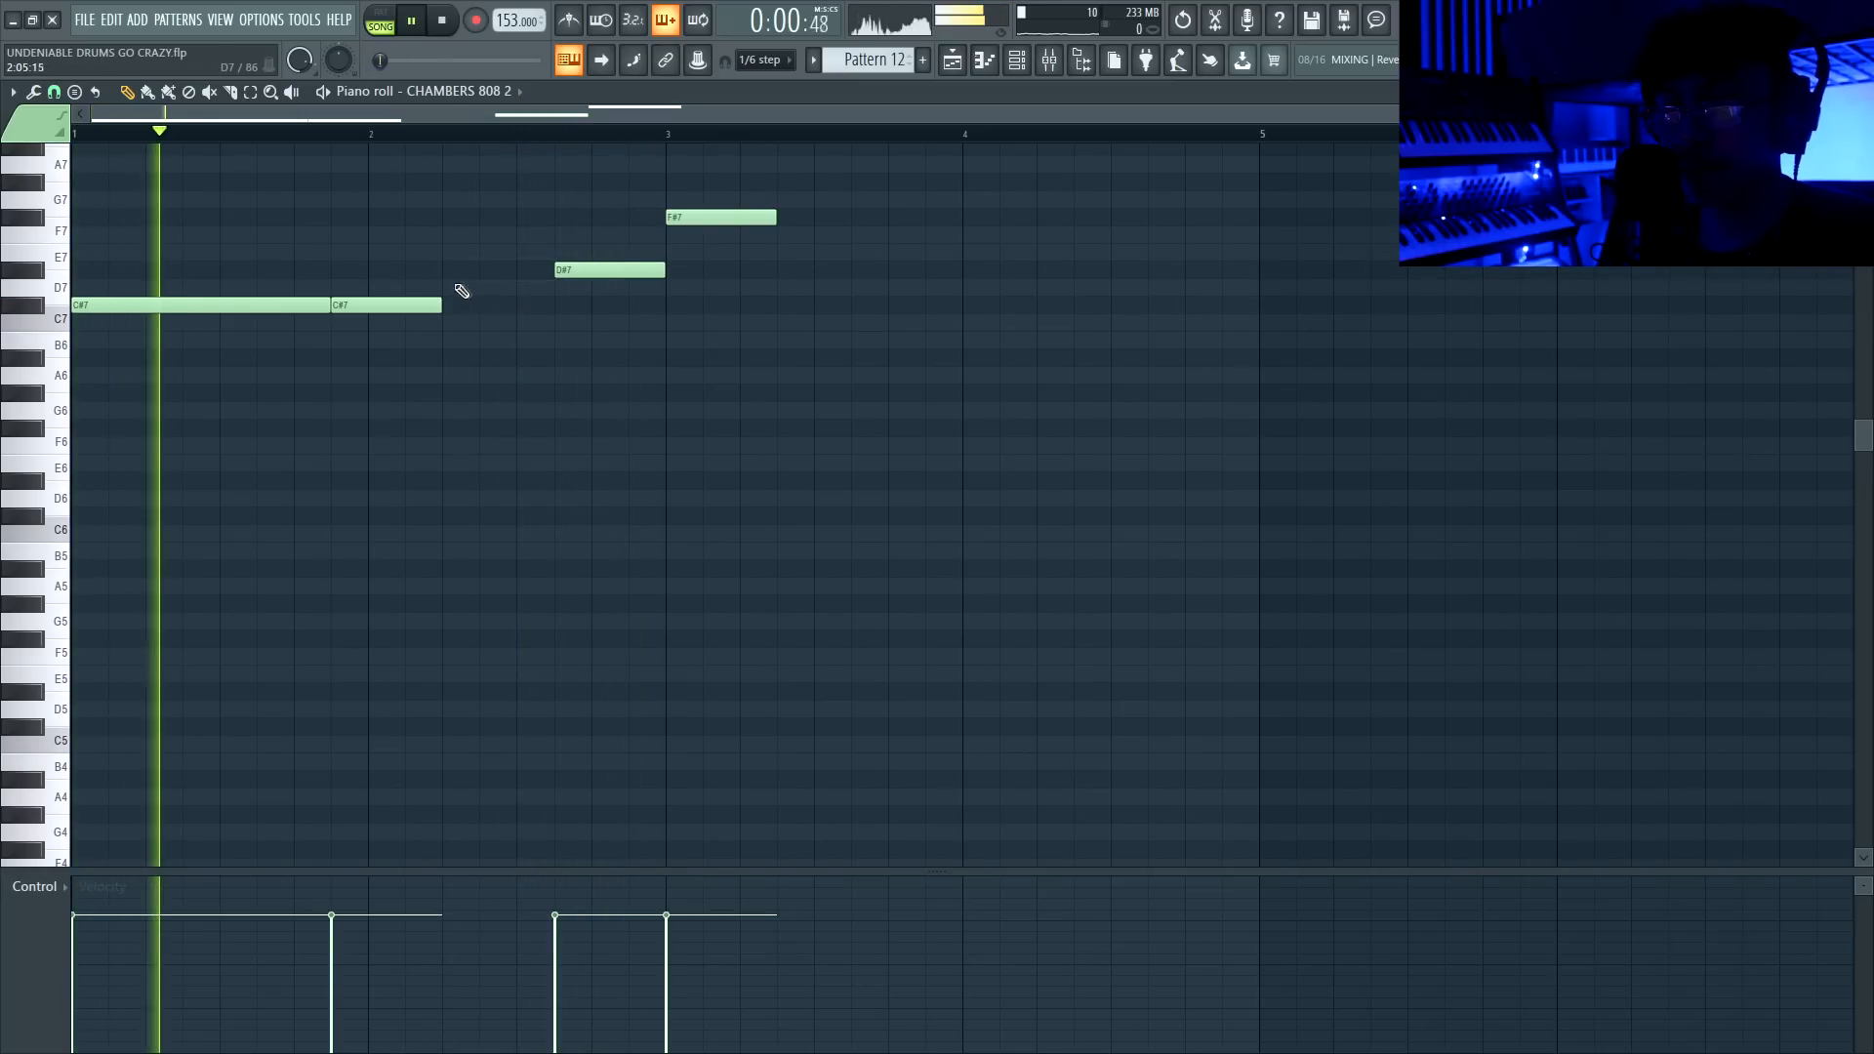
Rework the 808 line an octave higher with C#8, D#8 and F8 notes across four bars, ending on C8
{"action": "scroll", "coordinate": [472, 322], "scroll_direction": "down", "scroll_amount": 1}
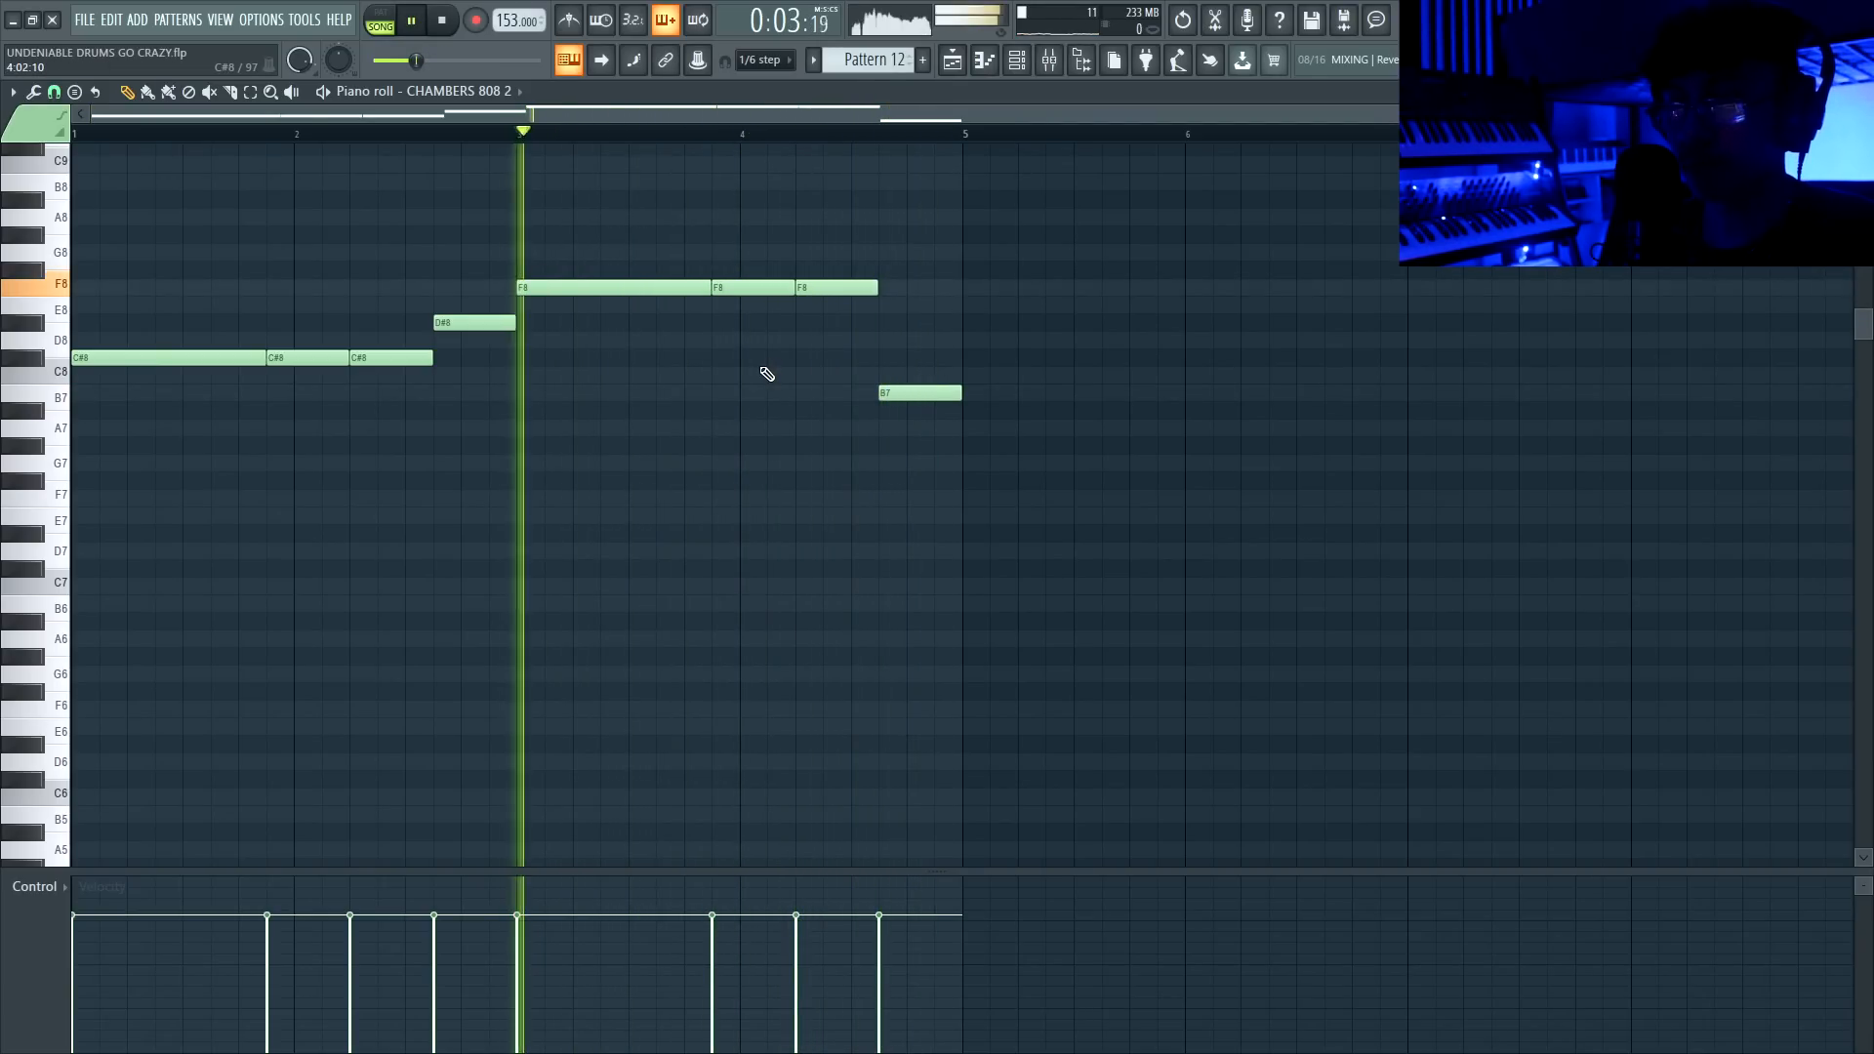
{"action": "left_click_drag", "start_coordinate": [891, 390], "coordinate": [905, 370]}
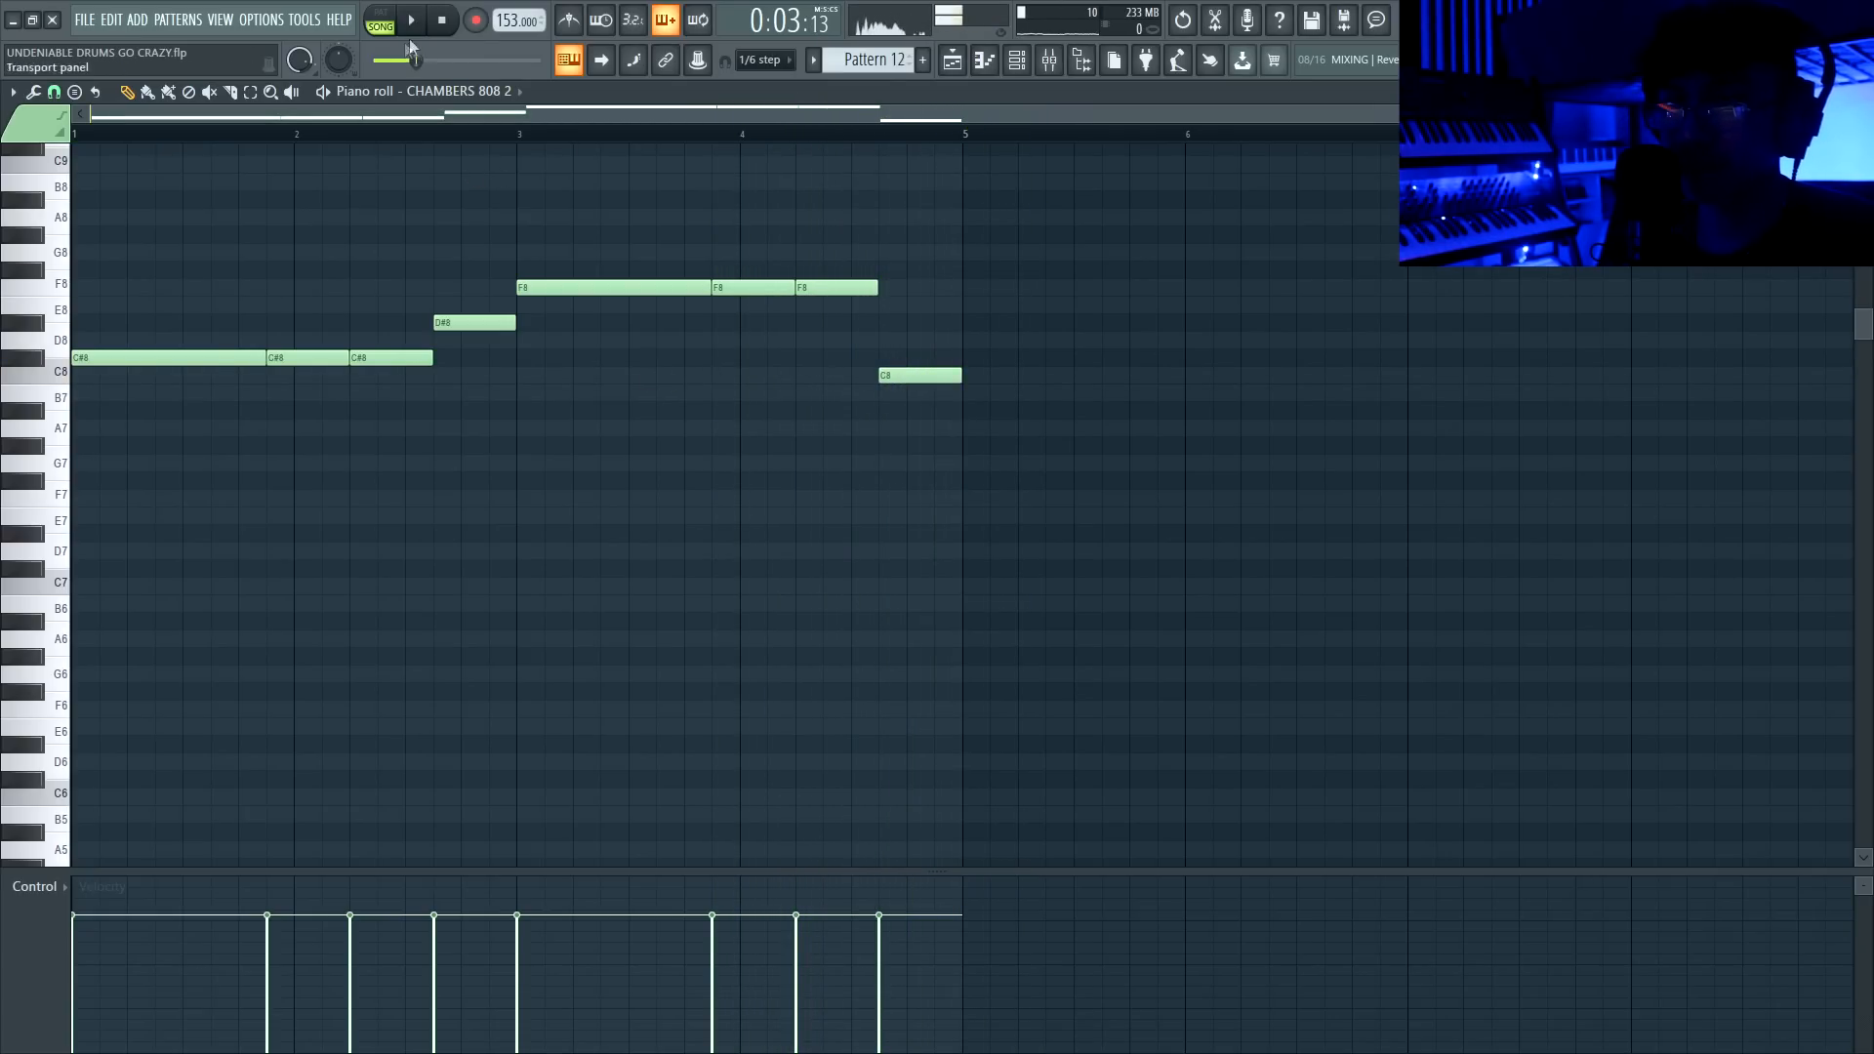
{"action": "left_click", "coordinate": [952, 62]}
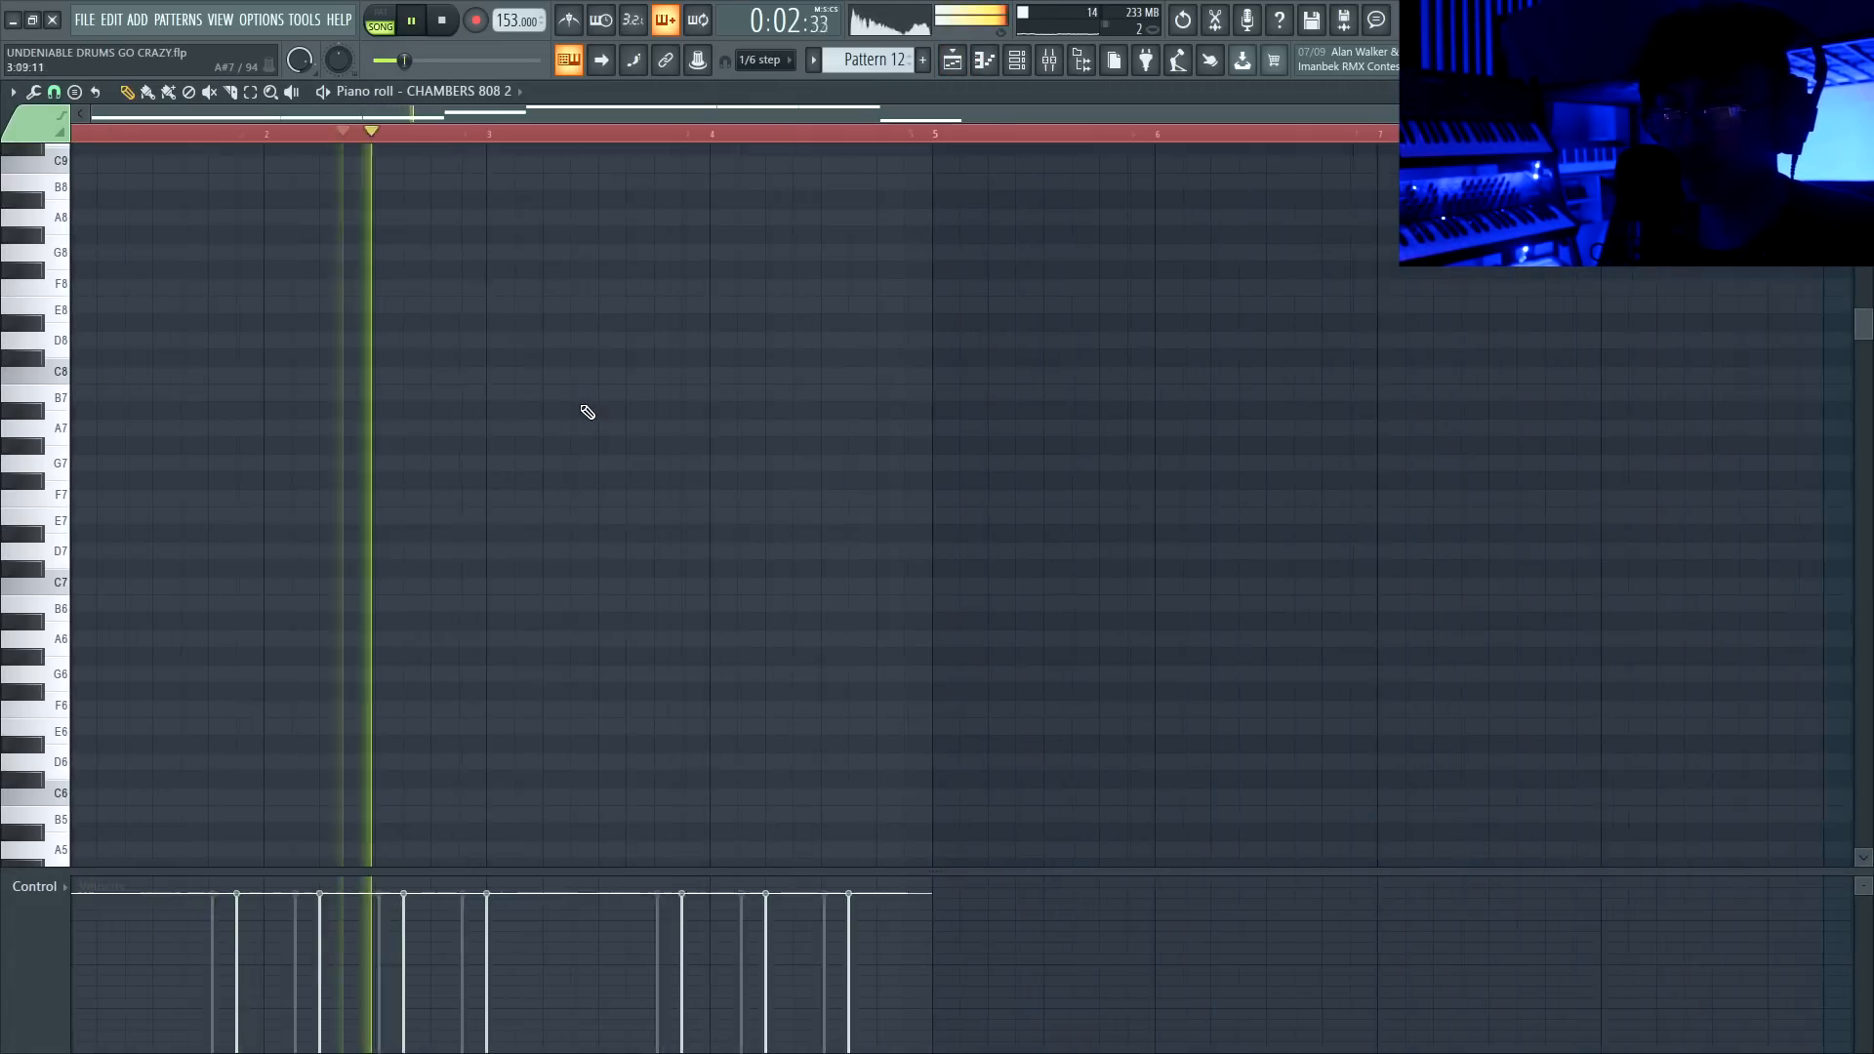
Duplicate the four-bar 808 line into bars 5 to 8, with all notes lowered three octaves to start on C#5
{"action": "key", "text": "ctrl+a"}
{"action": "key", "text": "ctrl+b"}
{"action": "key", "text": "ctrl+d"}
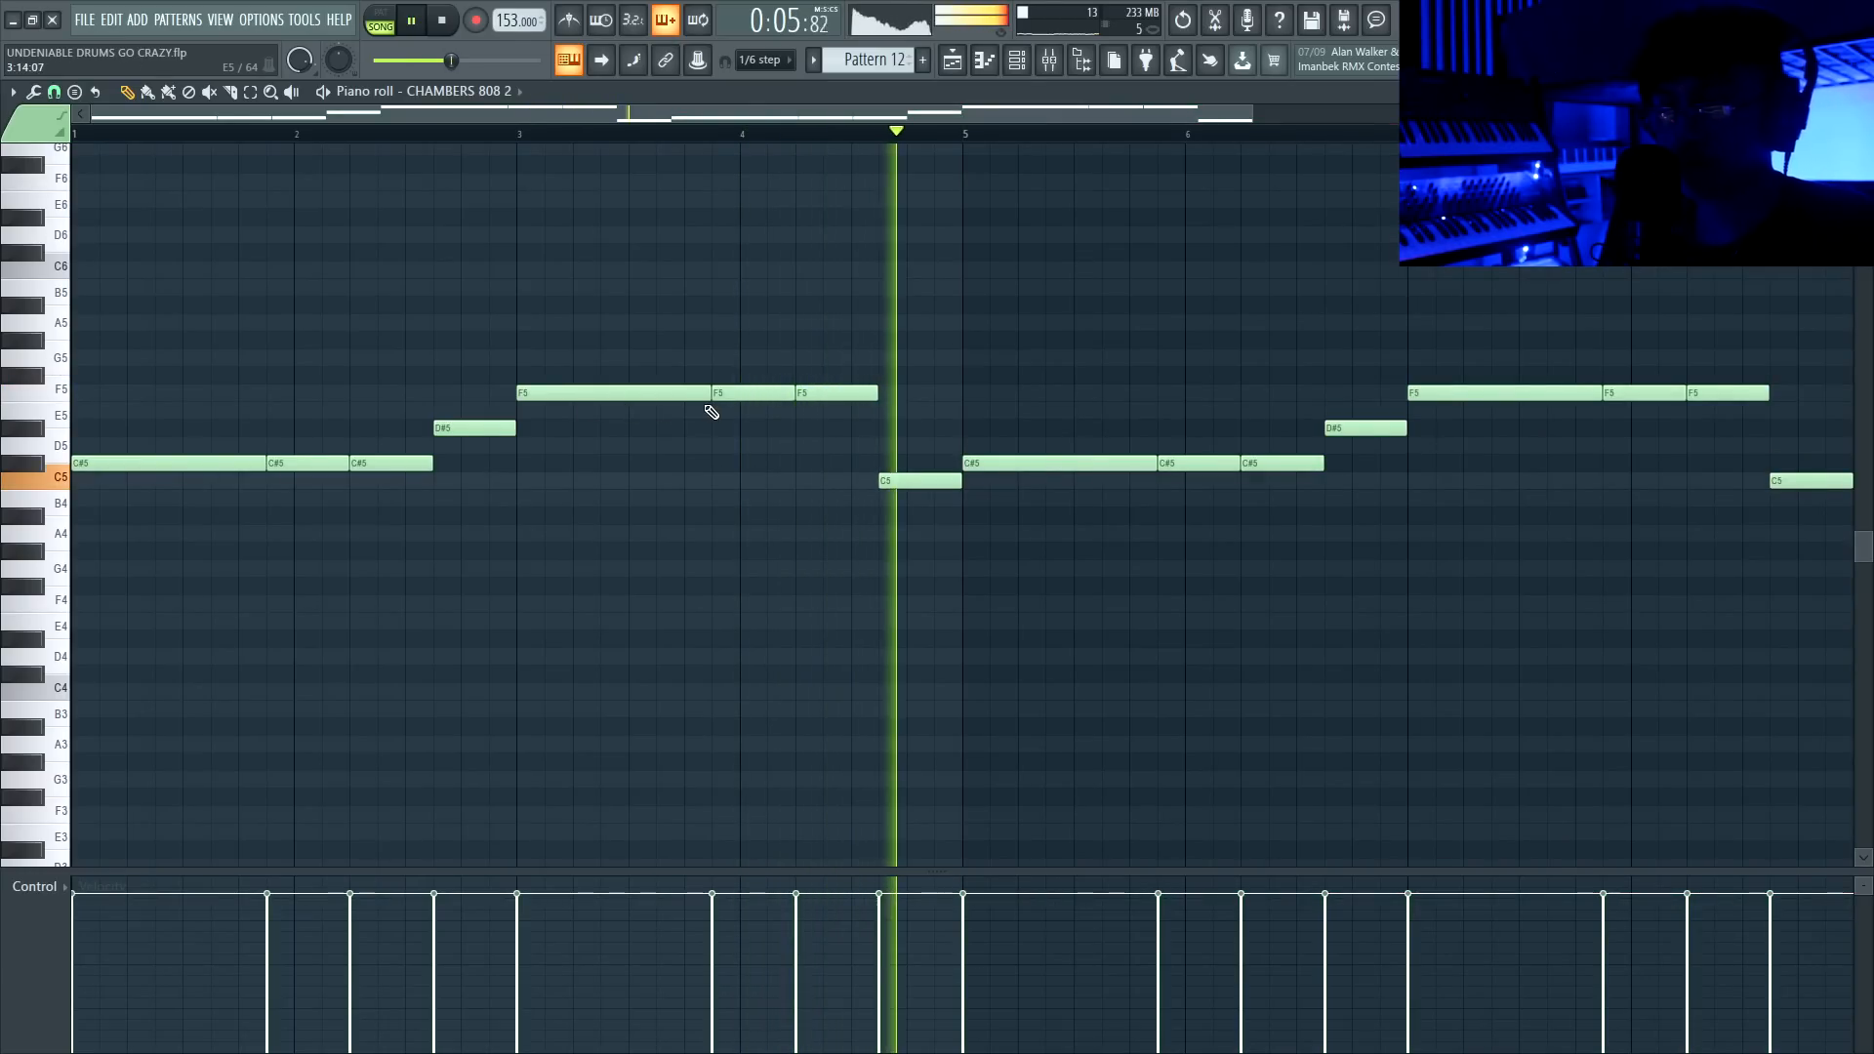
Raise the D#5 note just before bar 7 to G#5 and split it into two G#5 notes
{"action": "scroll", "coordinate": [707, 410], "scroll_direction": "down", "scroll_amount": 2}
{"action": "scroll", "coordinate": [1037, 518], "scroll_direction": "up", "scroll_amount": 3}
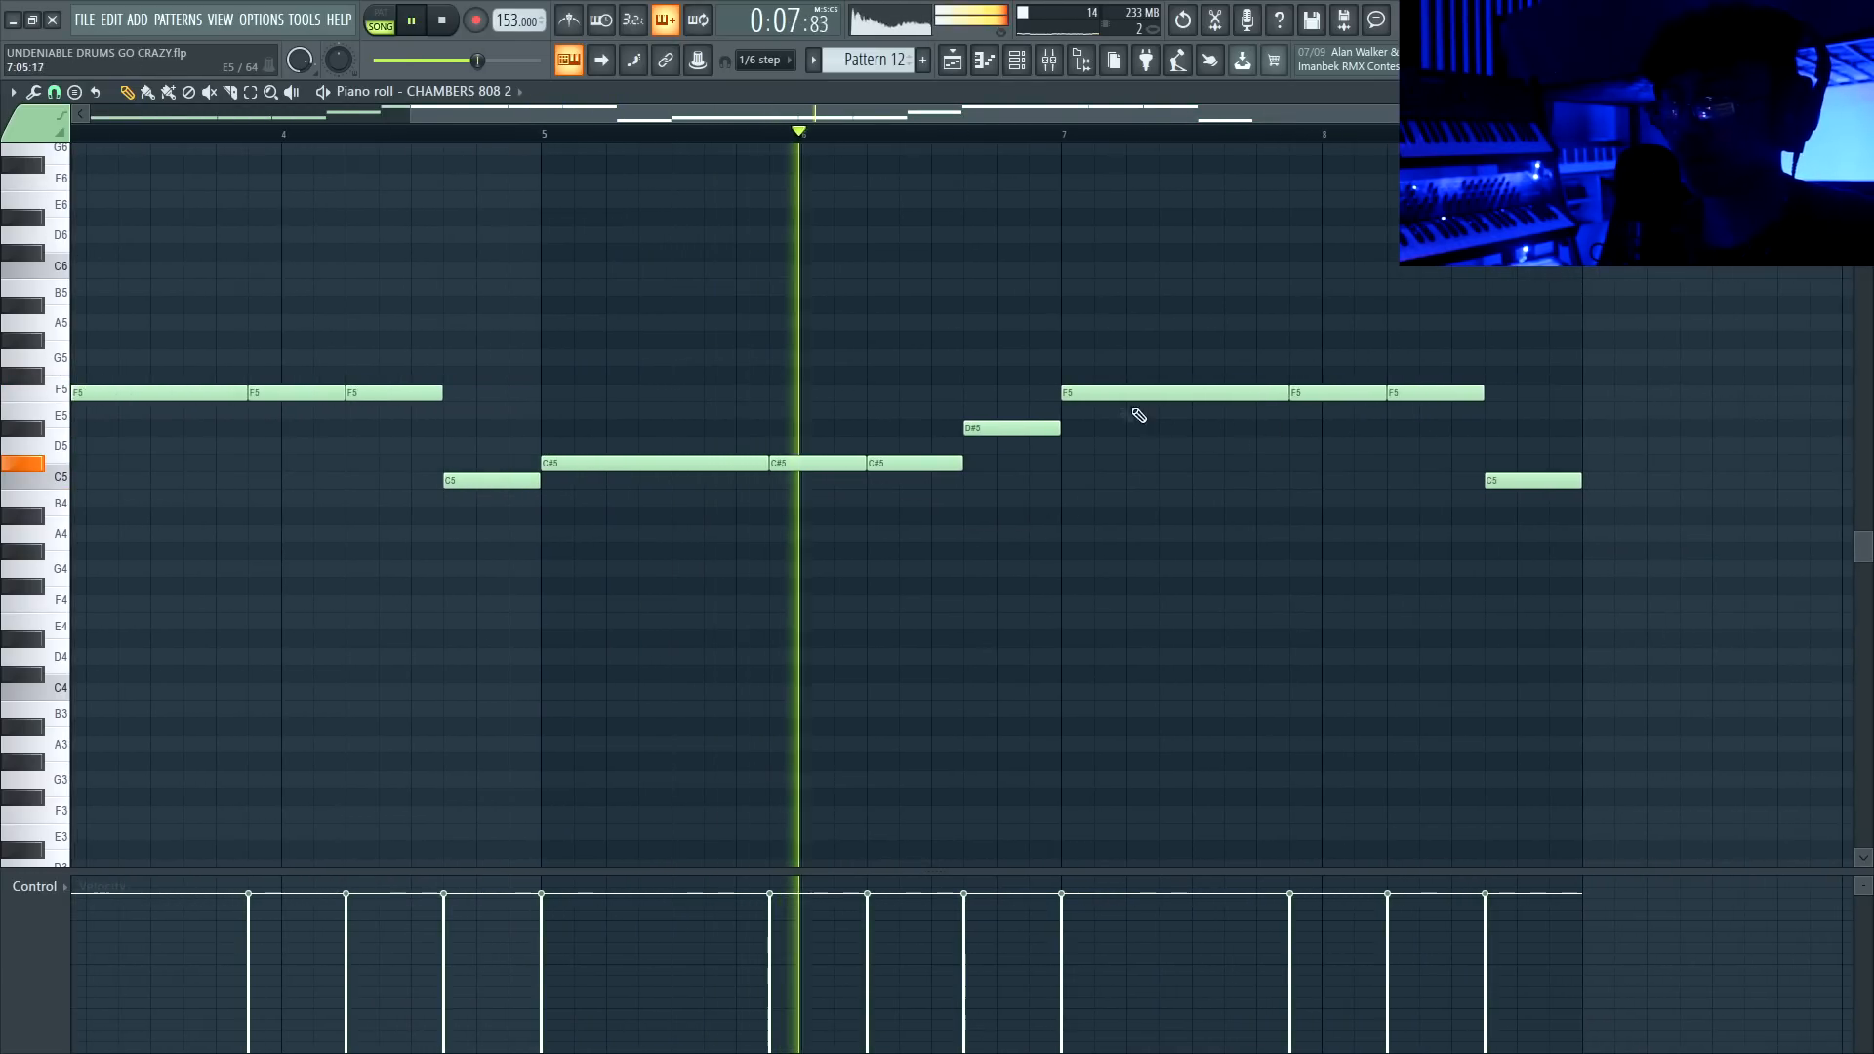
{"action": "key", "text": "space"}
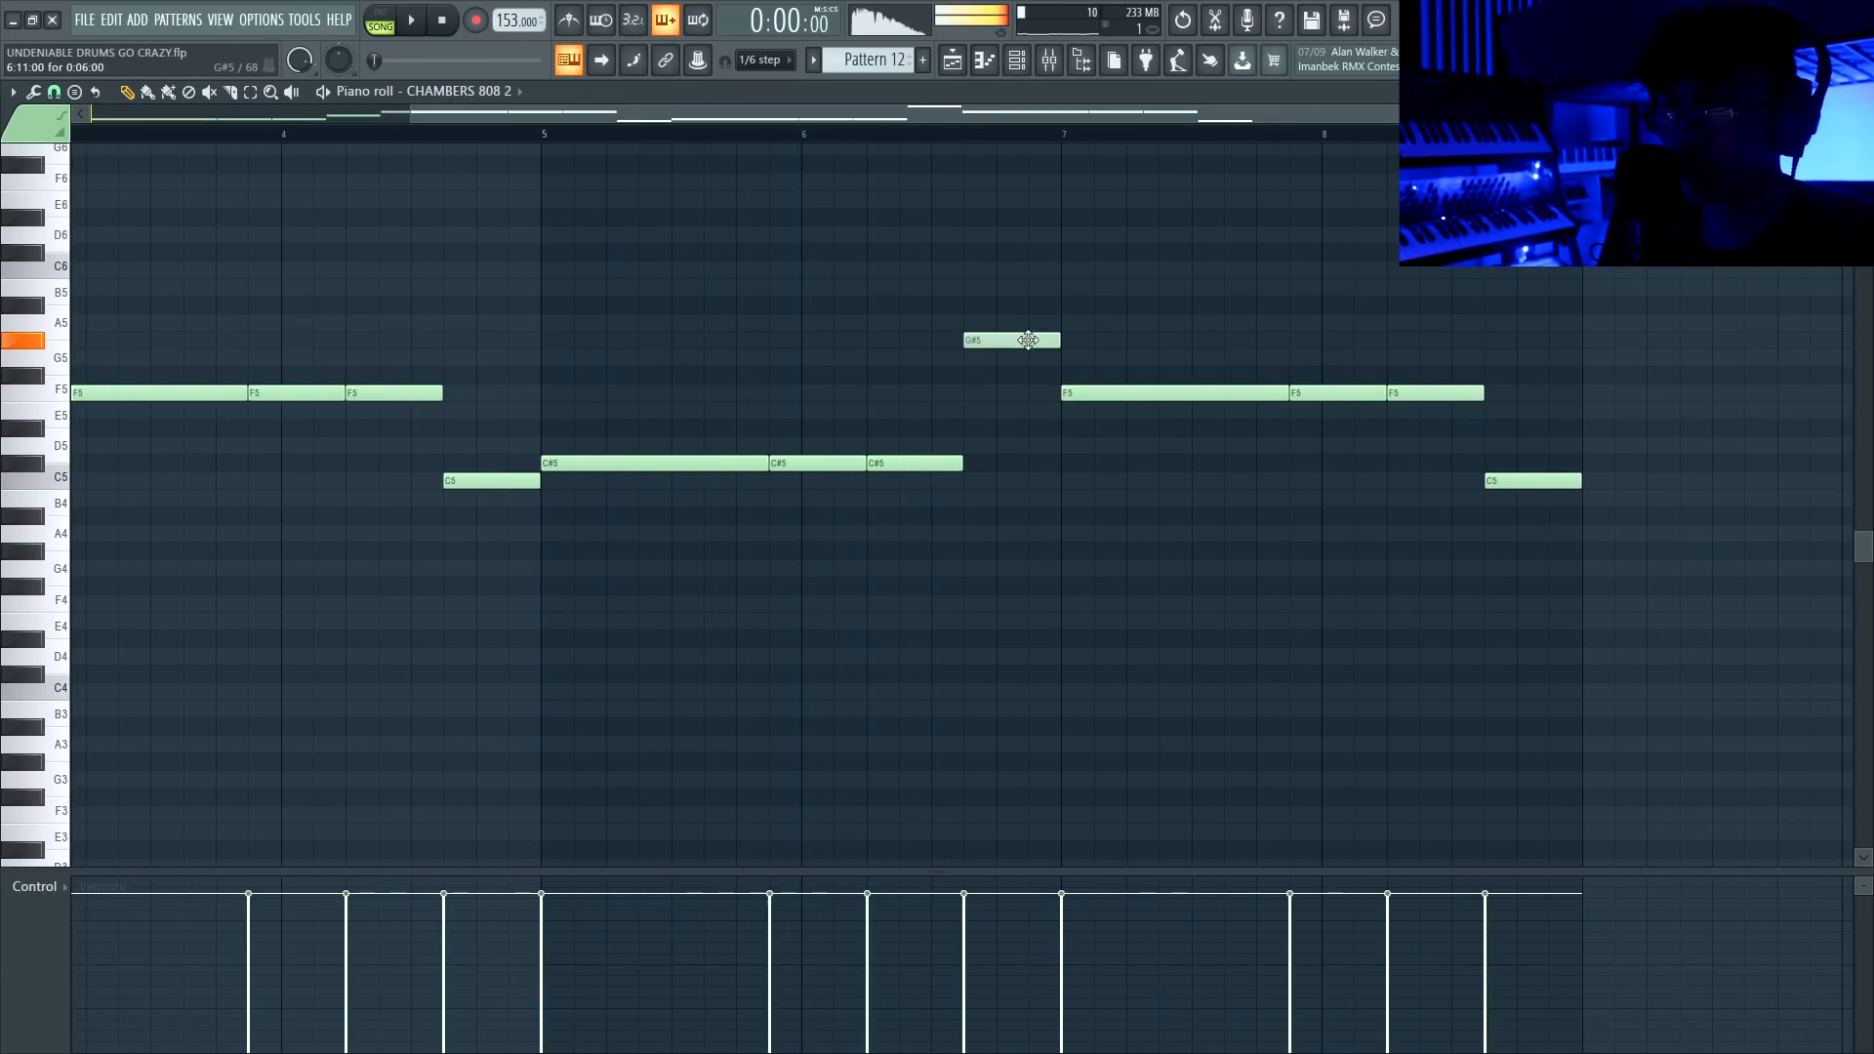
{"action": "left_click", "coordinate": [807, 136]}
{"action": "key", "text": "space"}
{"action": "left_click_drag", "start_coordinate": [1026, 340], "coordinate": [1058, 342]}
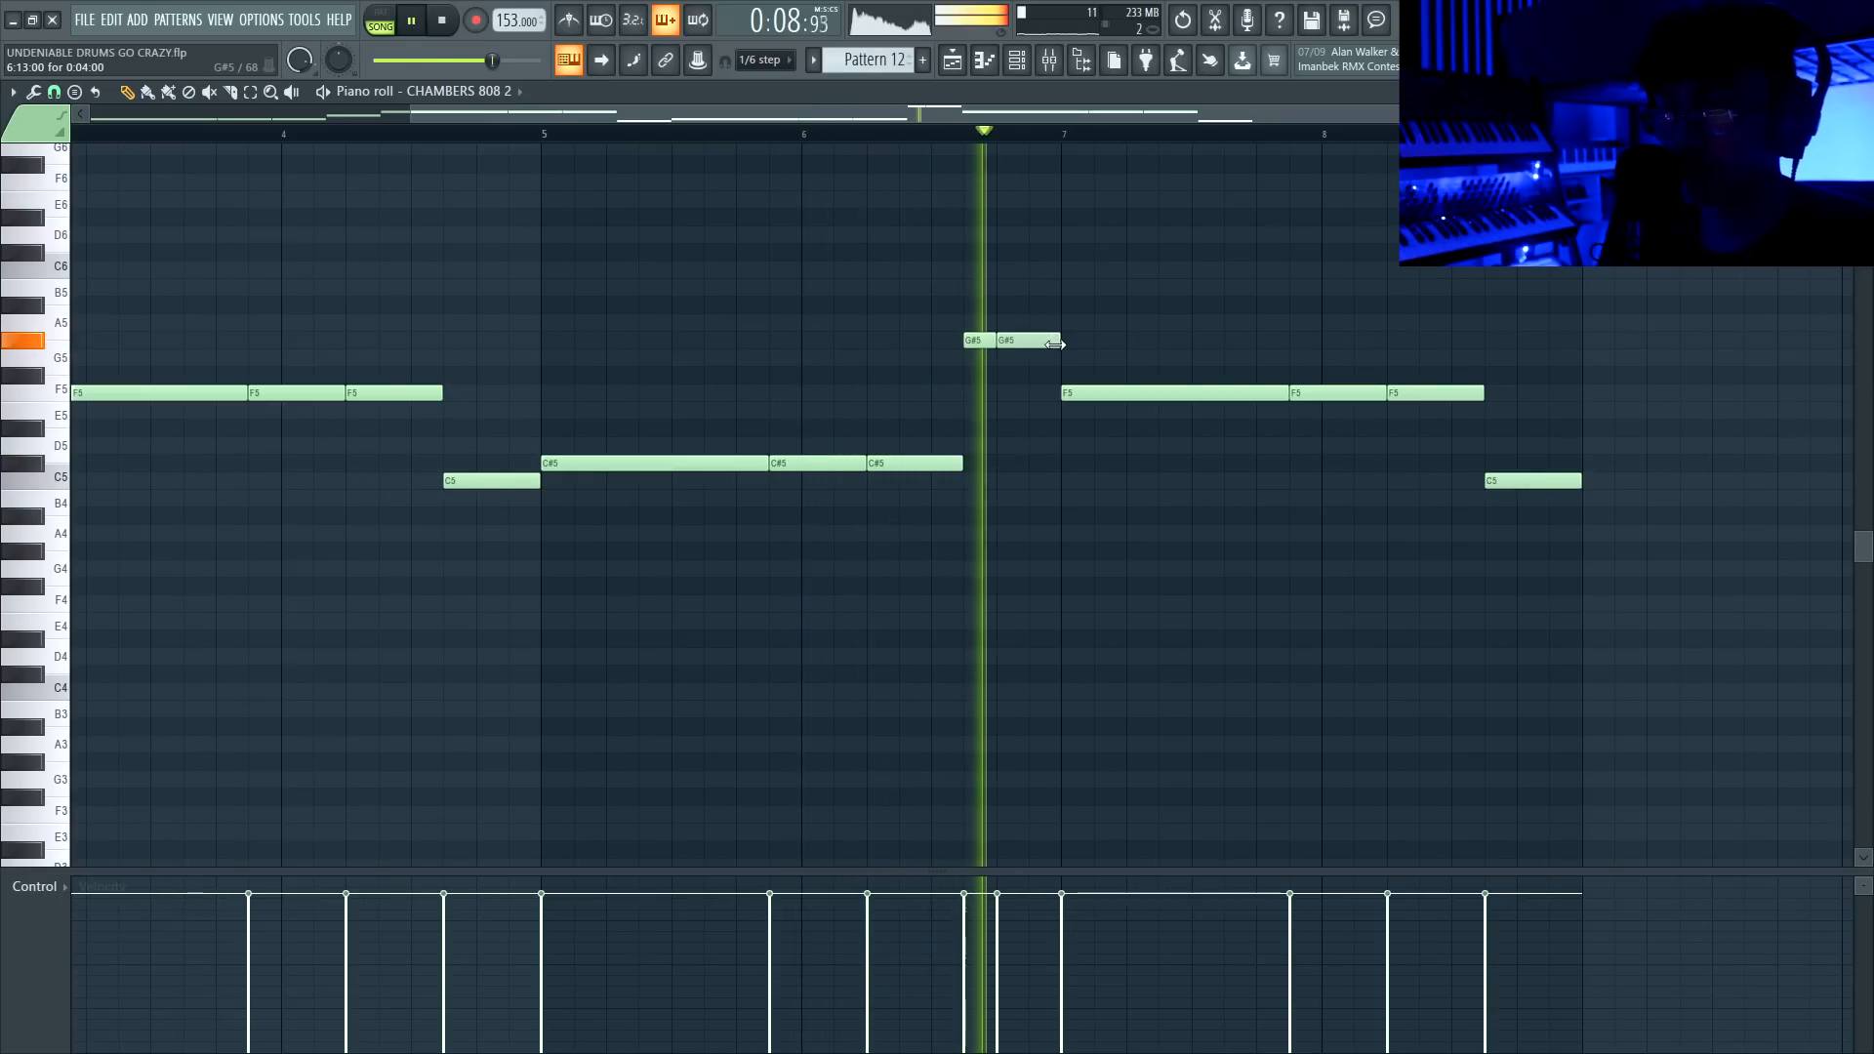
Split the long F5 note at the start of bar 7 into two consecutive F5 notes
{"action": "scroll", "coordinate": [1018, 385], "scroll_direction": "down", "scroll_amount": 3}
{"action": "key", "text": "space"}
{"action": "scroll", "coordinate": [1123, 445], "scroll_direction": "up", "scroll_amount": 2}
{"action": "key", "text": "space"}
{"action": "mouse_move", "coordinate": [1089, 393]}
{"action": "left_mouse_down"}
{"action": "mouse_move", "coordinate": [988, 393]}
{"action": "mouse_move", "coordinate": [1095, 392]}
{"action": "left_mouse_up"}
{"action": "left_click", "coordinate": [1007, 394]}
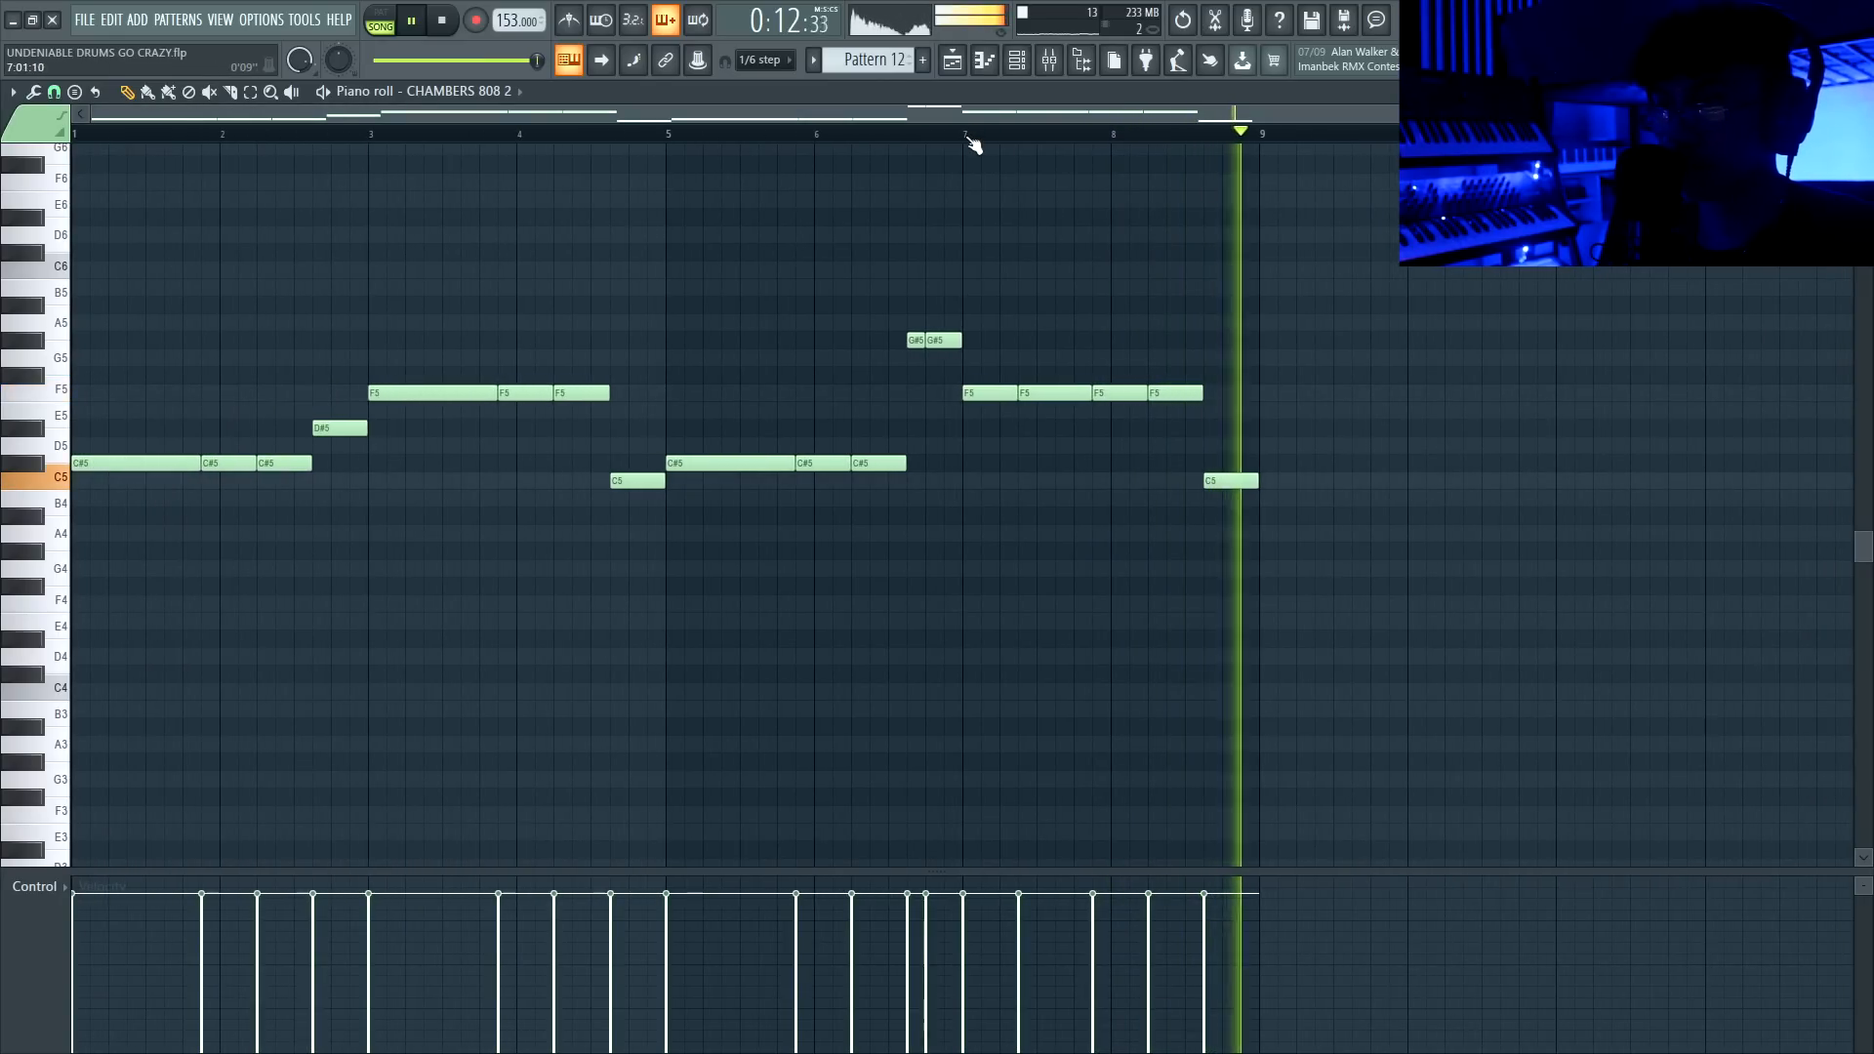
Split the final C5 note before bar 9 into a short C5 followed by a longer C5
{"action": "scroll", "coordinate": [1292, 422], "scroll_direction": "up", "scroll_amount": 2}
{"action": "scroll", "coordinate": [1289, 426], "scroll_direction": "up", "scroll_amount": 2}
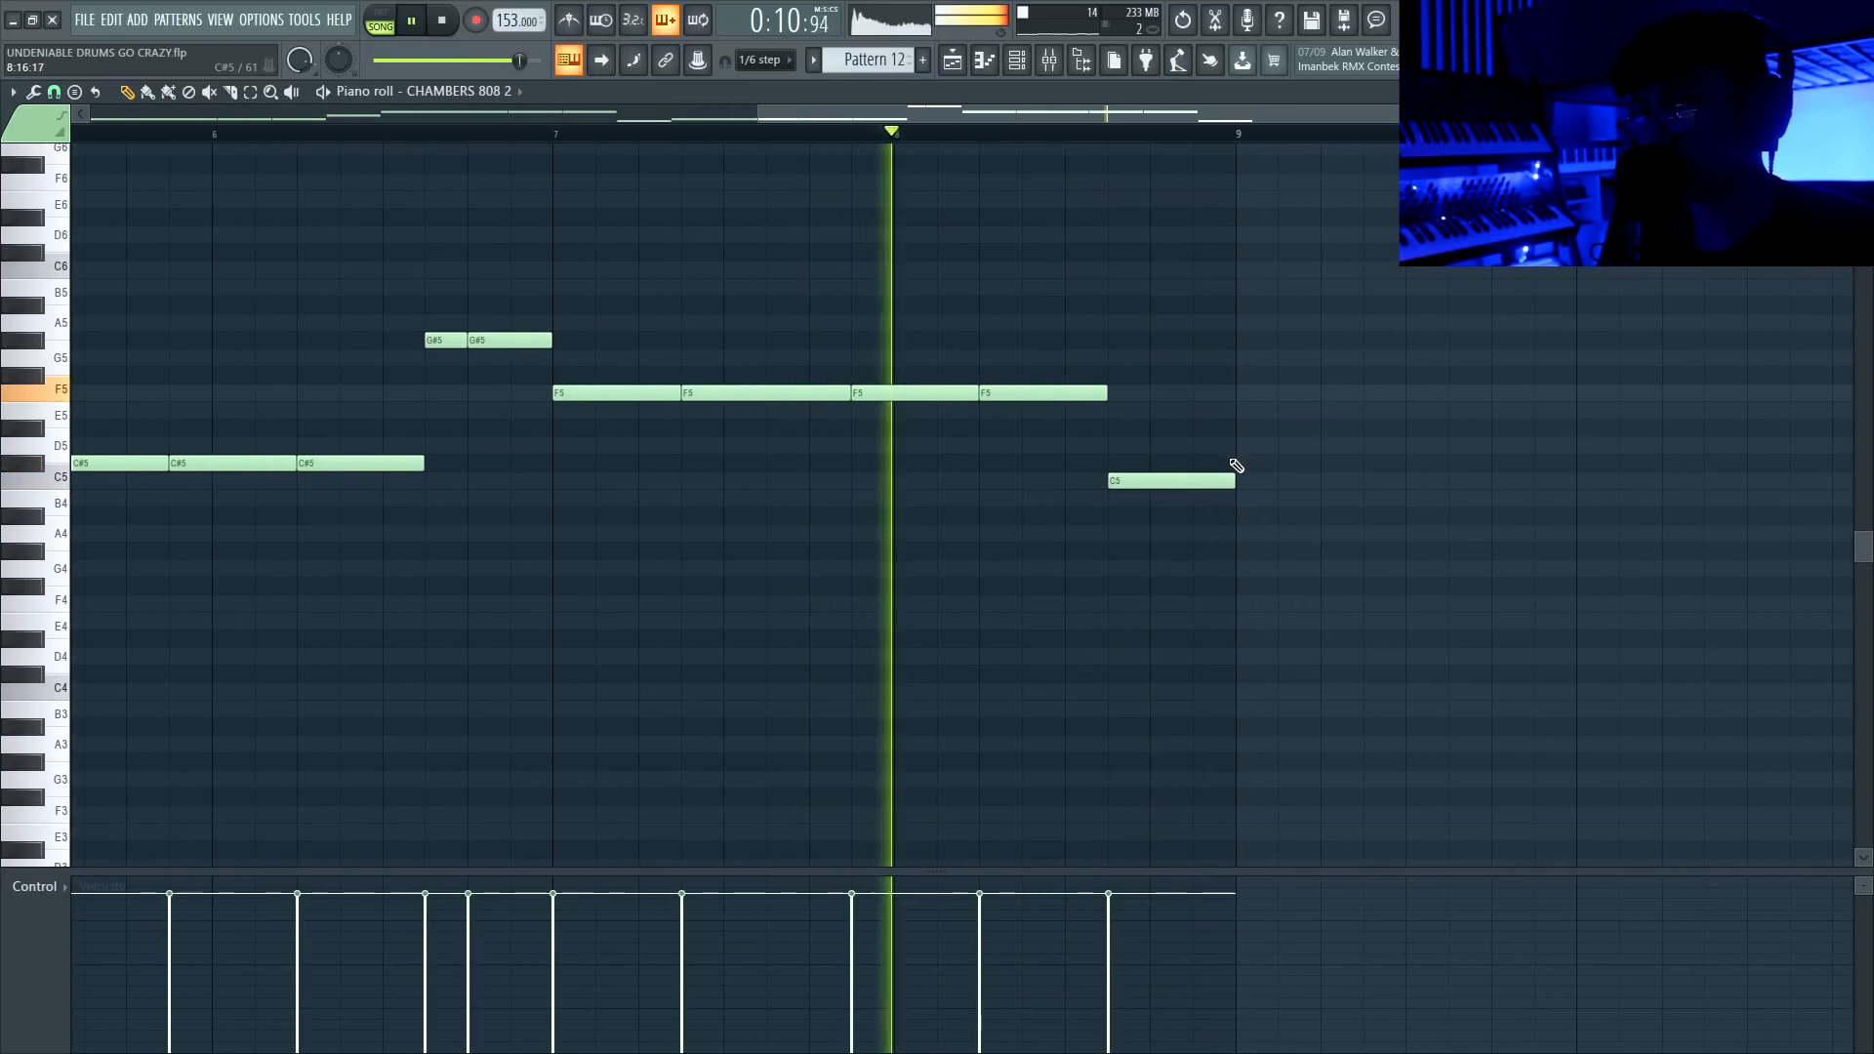
{"action": "left_click_drag", "start_coordinate": [1231, 481], "coordinate": [1150, 481]}
{"action": "left_click", "coordinate": [1169, 484]}
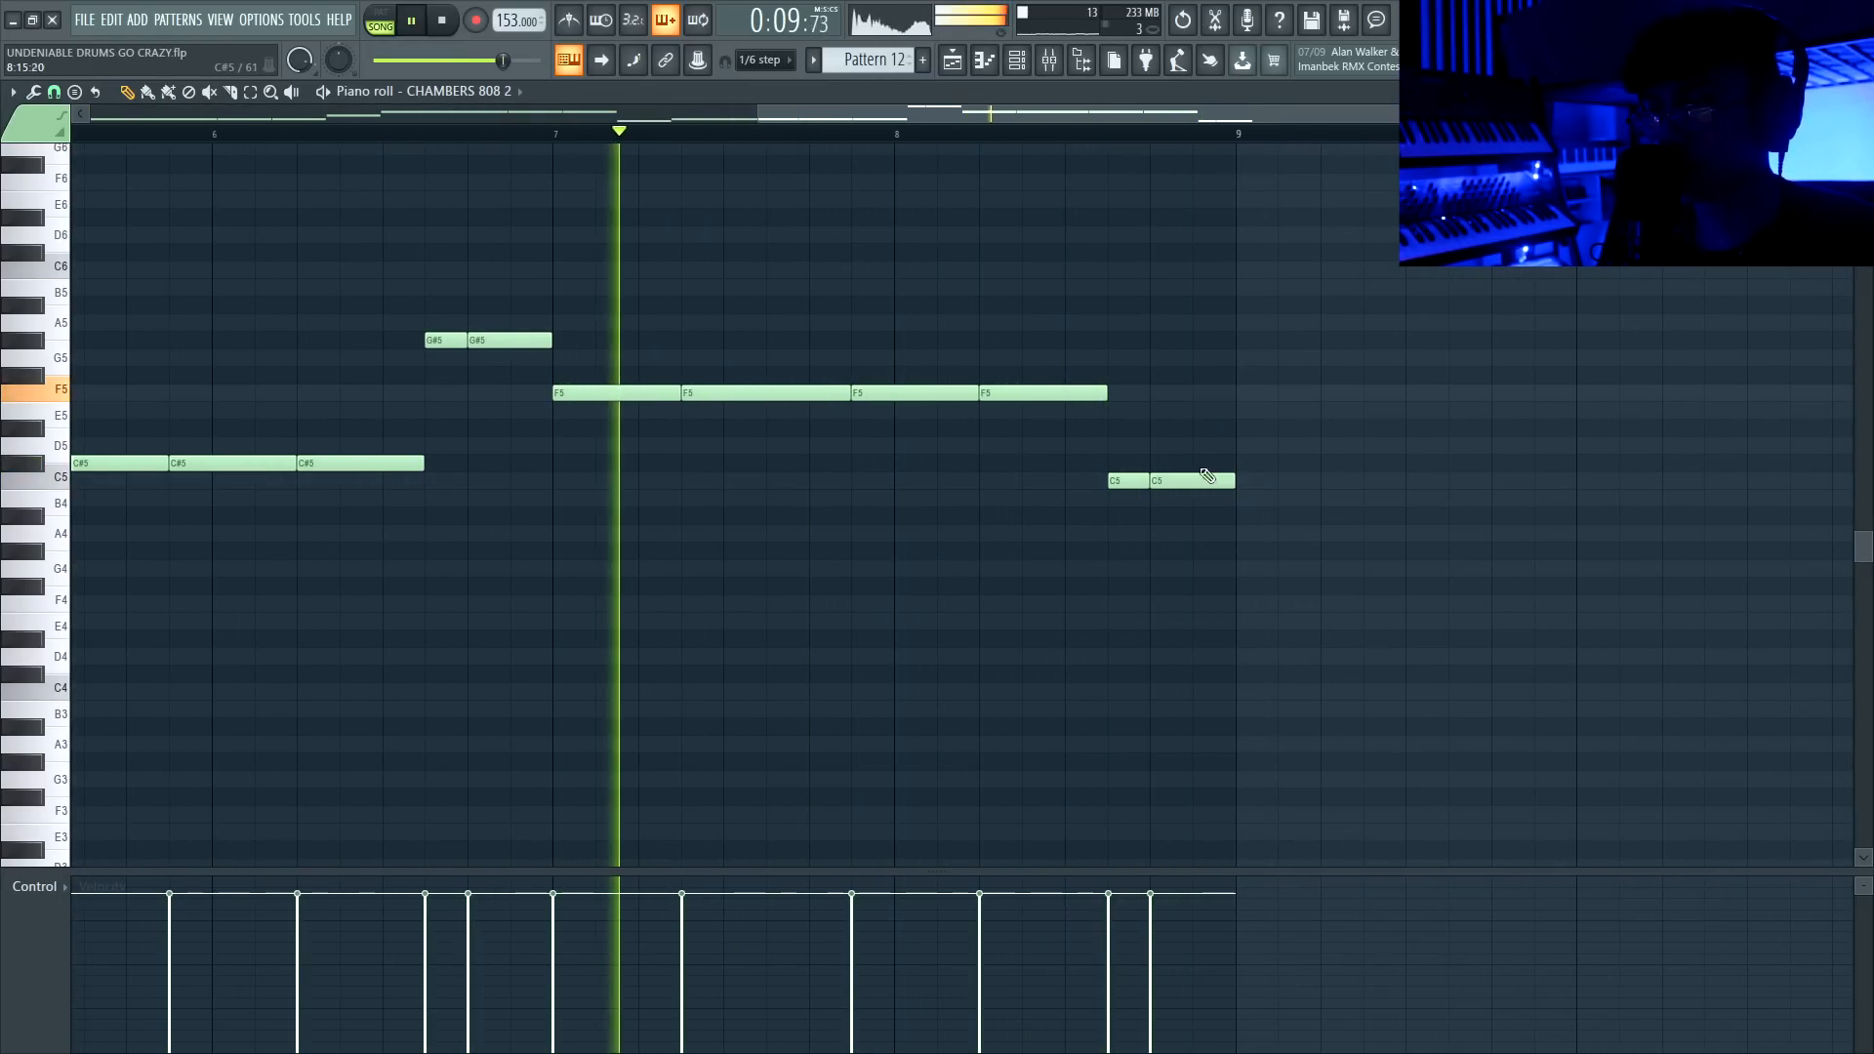
{"action": "scroll", "coordinate": [1146, 452], "scroll_direction": "down", "scroll_amount": 2}
Return to the playlist and play the arrangement to hear the 808 line with the drums and melody
{"action": "left_click", "coordinate": [969, 68]}
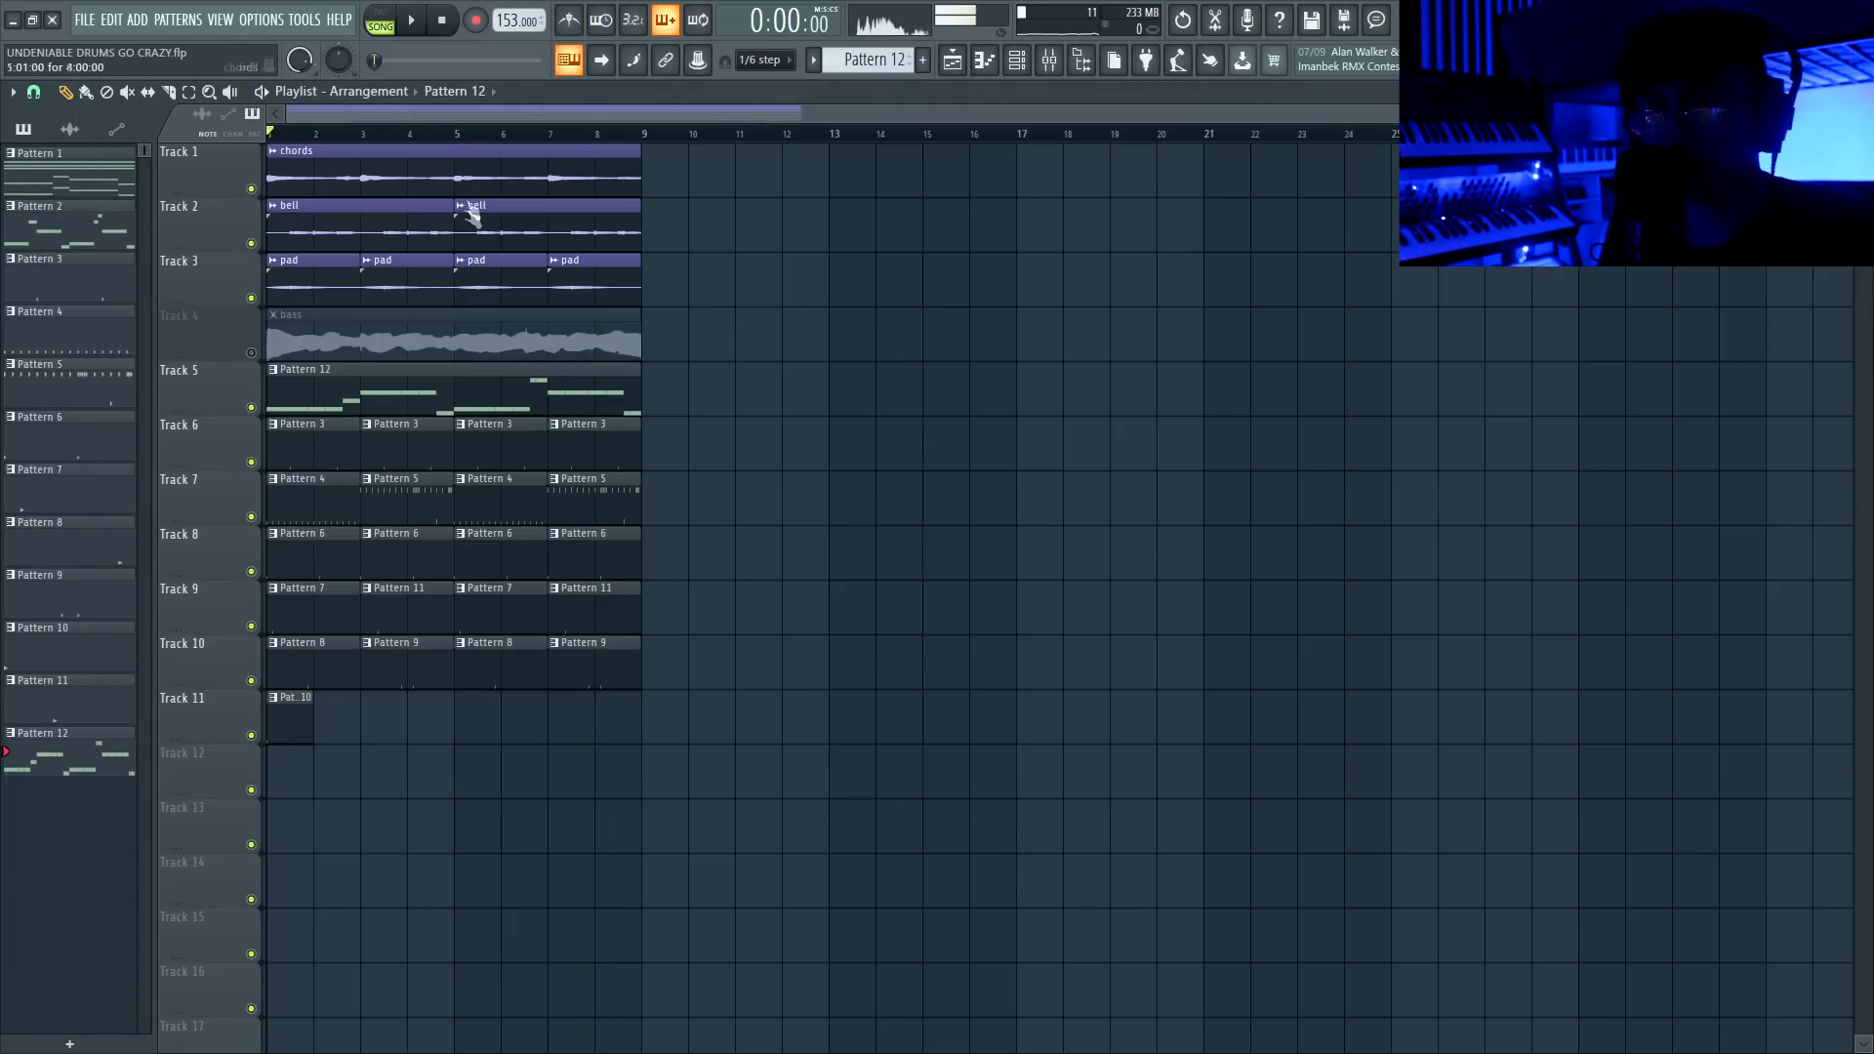
{"action": "key", "text": "space"}
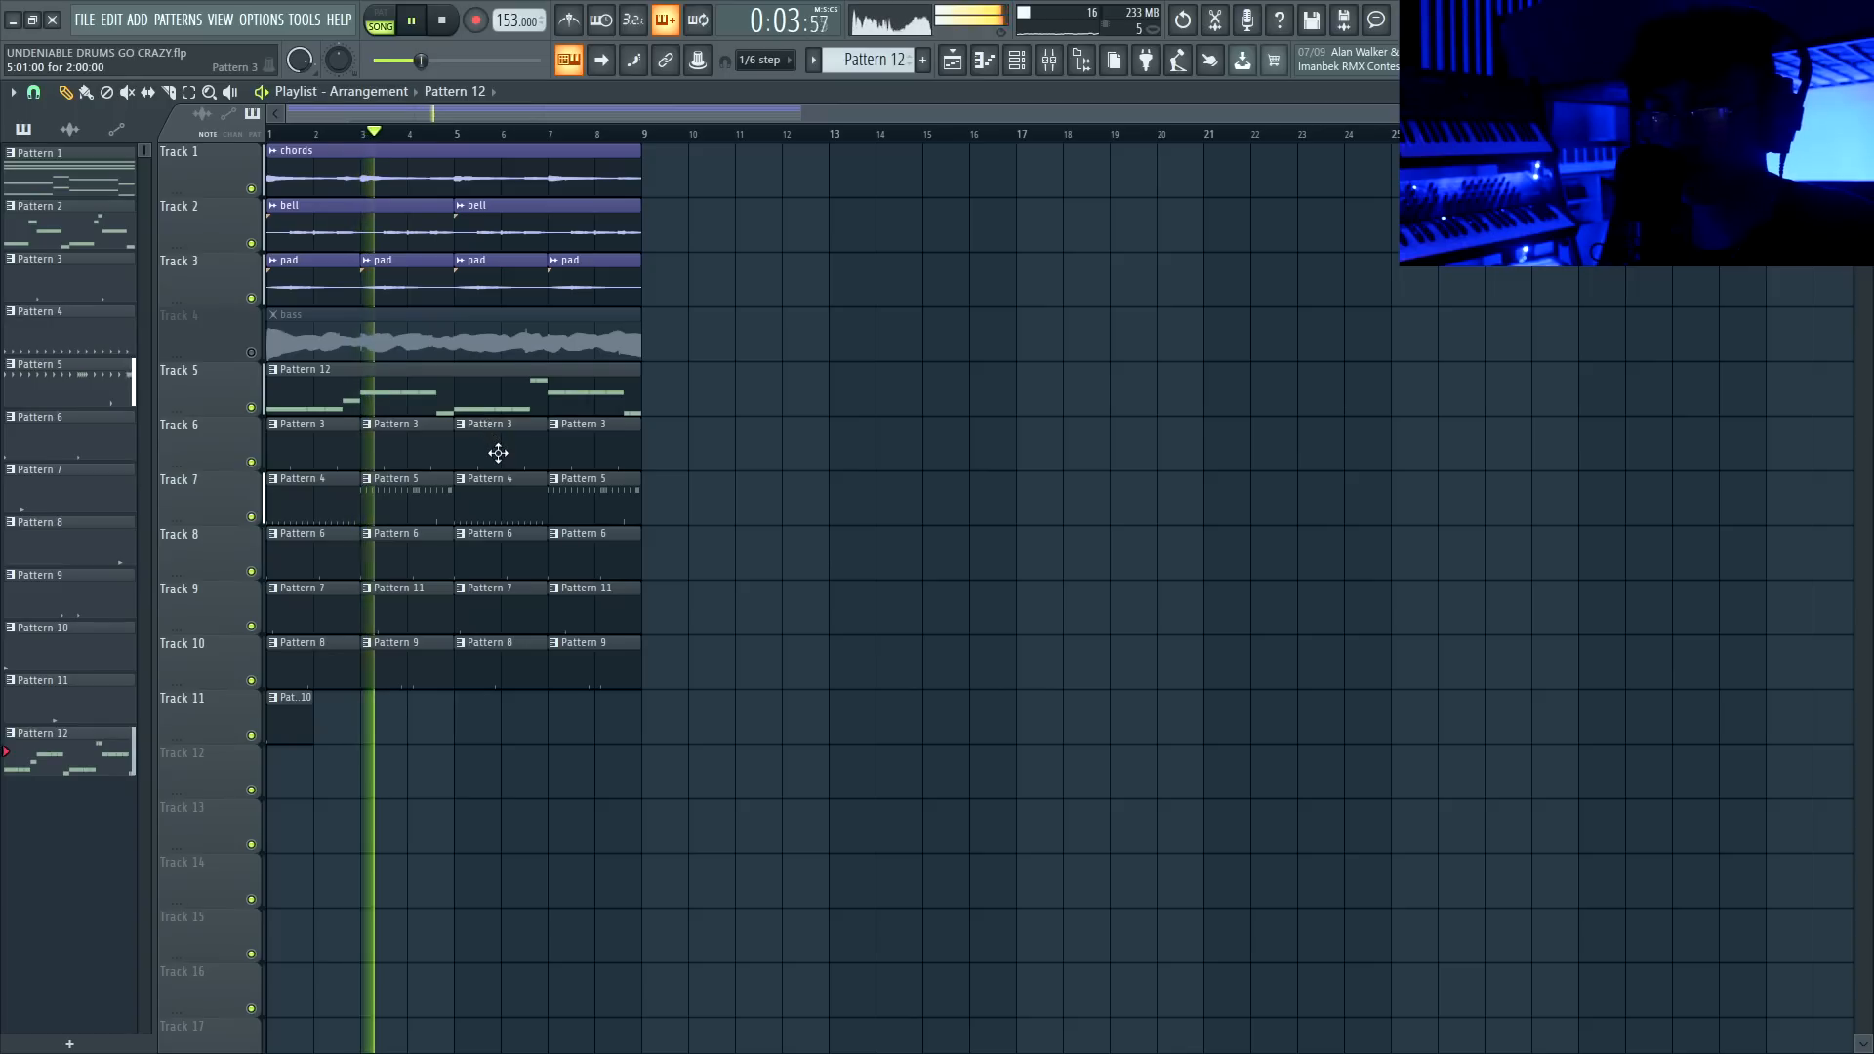
{"action": "key", "text": "F6"}
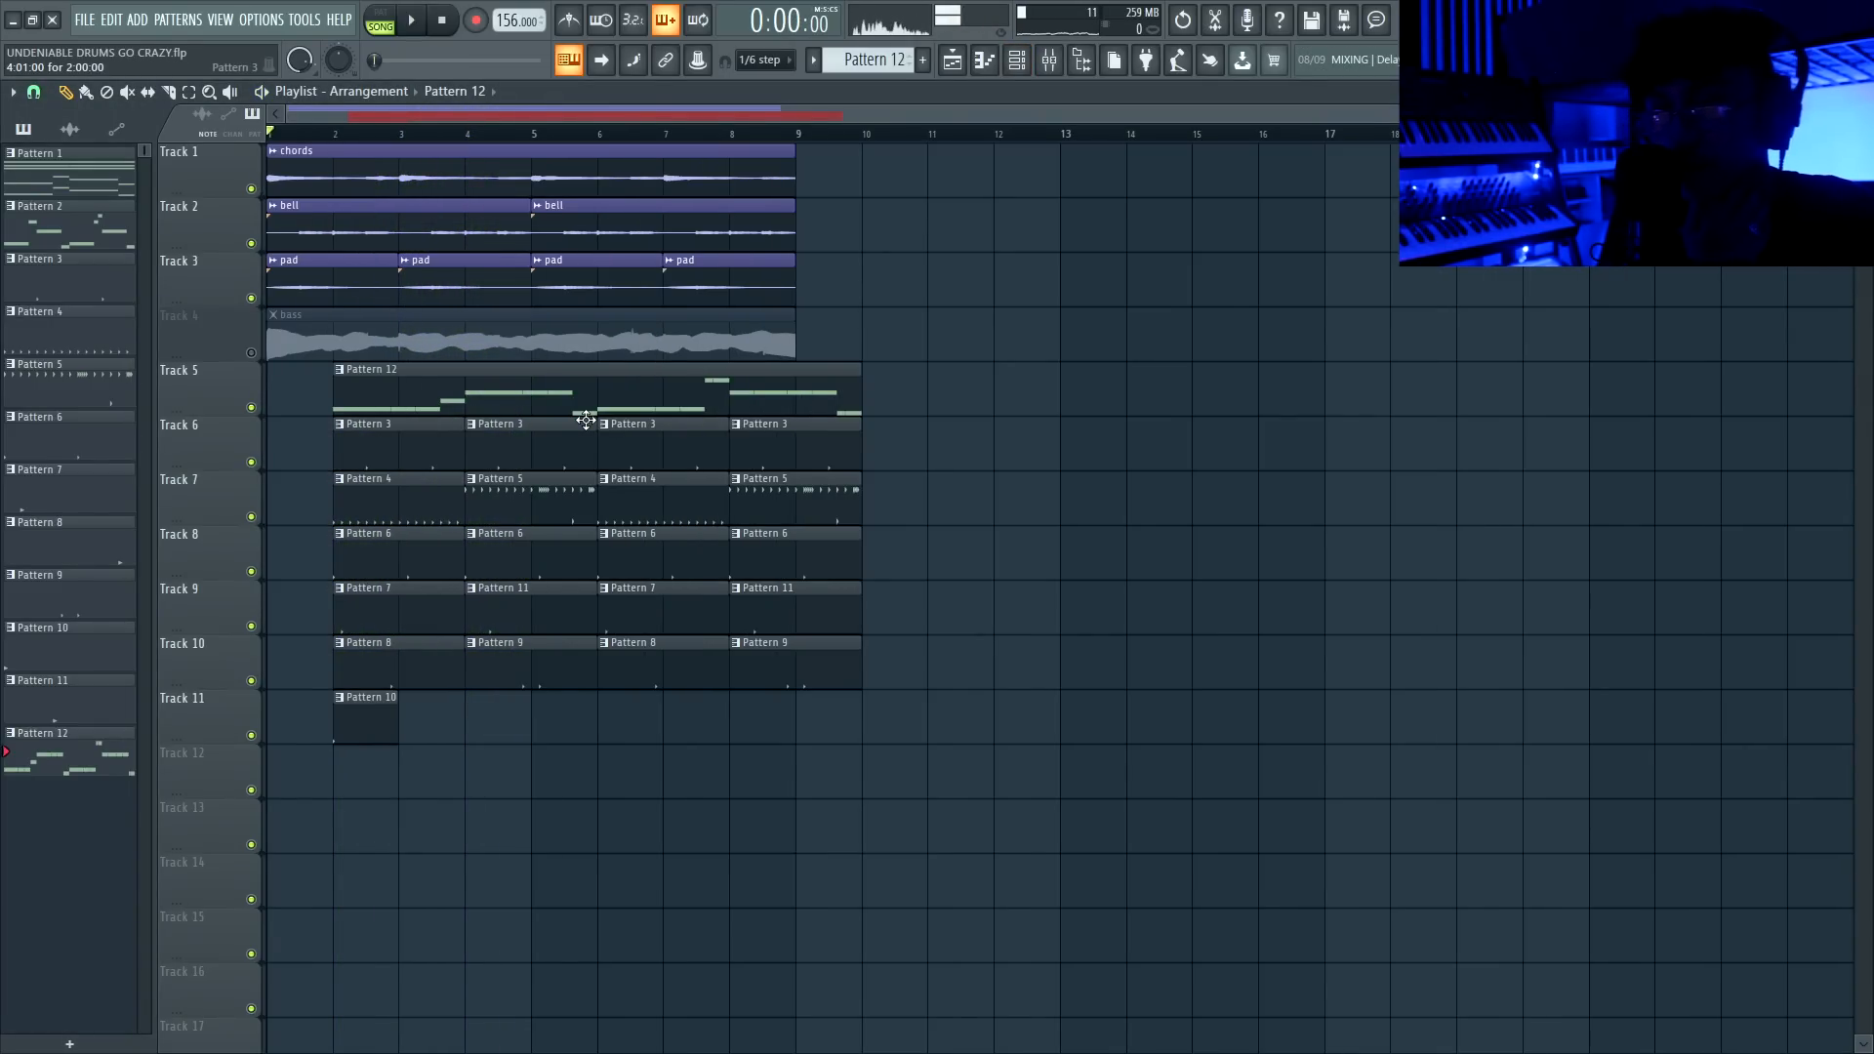
{"action": "key", "text": "space"}
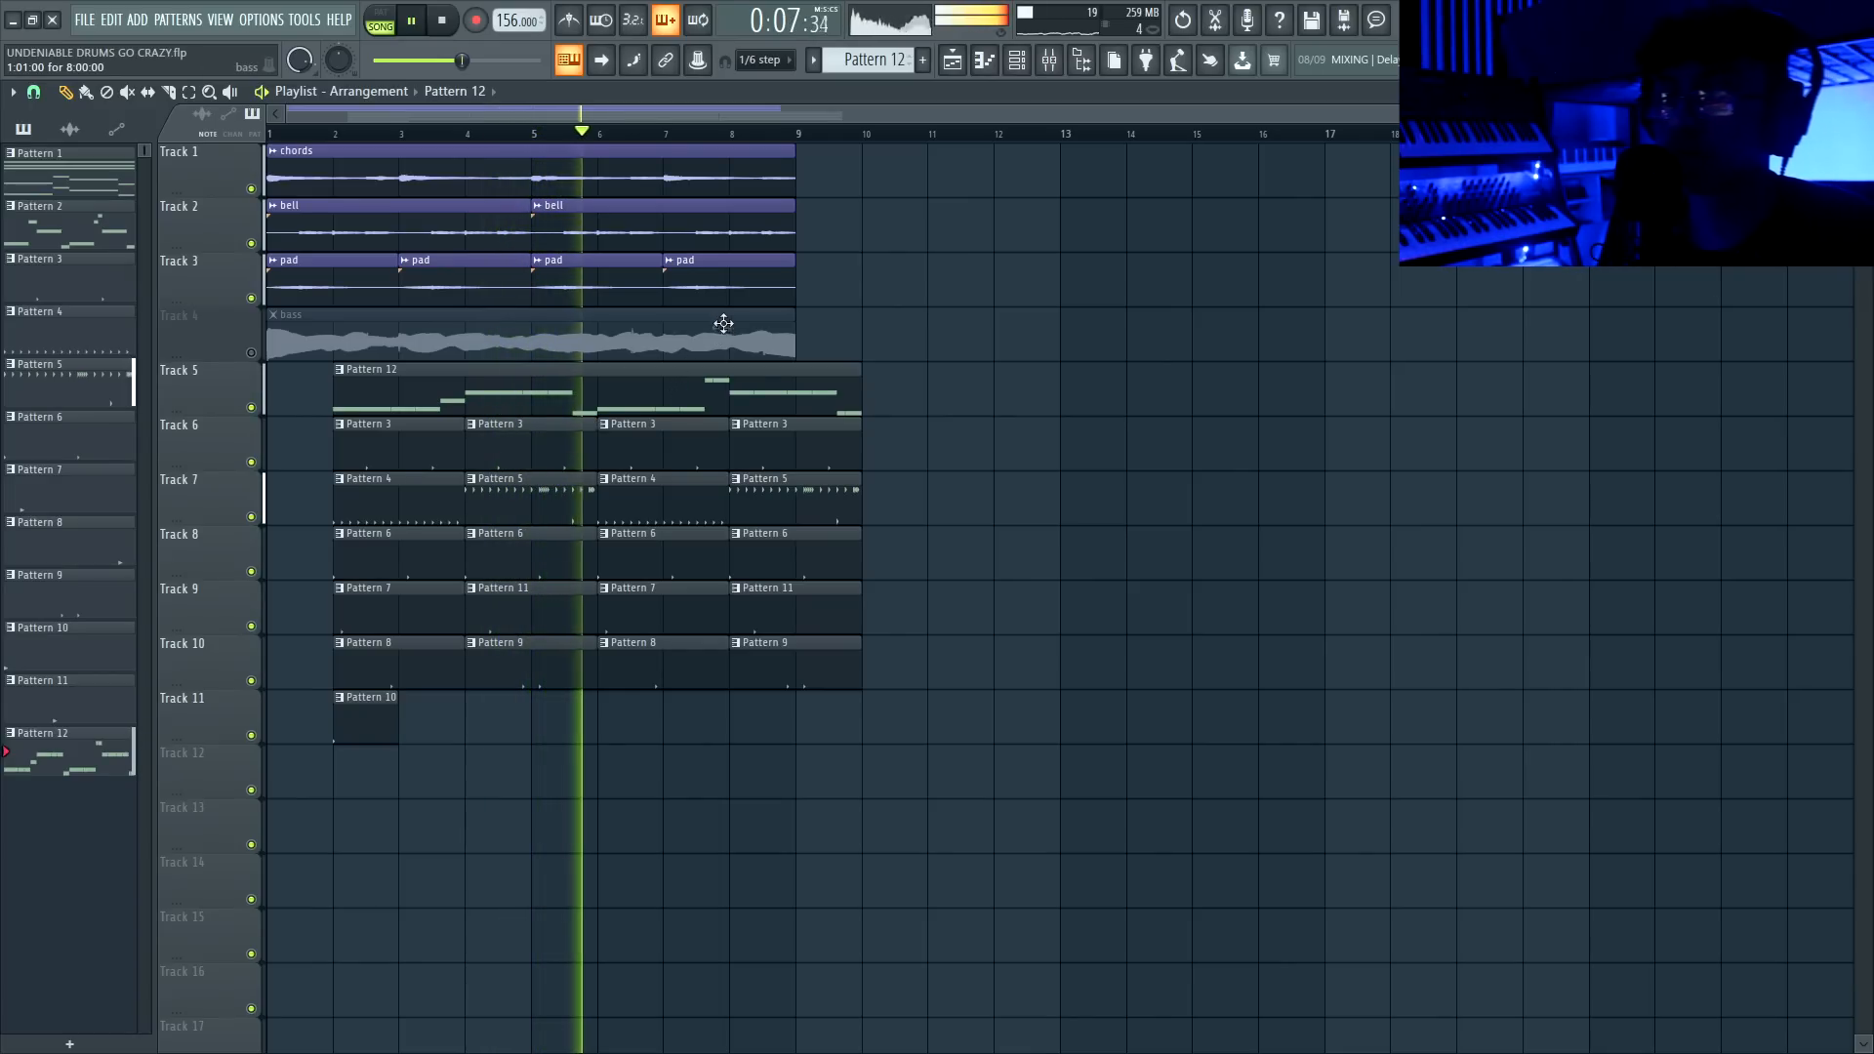
Duplicate the eight-bar melody clips on Tracks 1 to 3 and the 808 and drum patterns directly after the originals
{"action": "left_click_drag", "start_coordinate": [765, 282], "coordinate": [329, 168]}
{"action": "left_click_drag", "start_coordinate": [328, 167], "coordinate": [816, 166]}
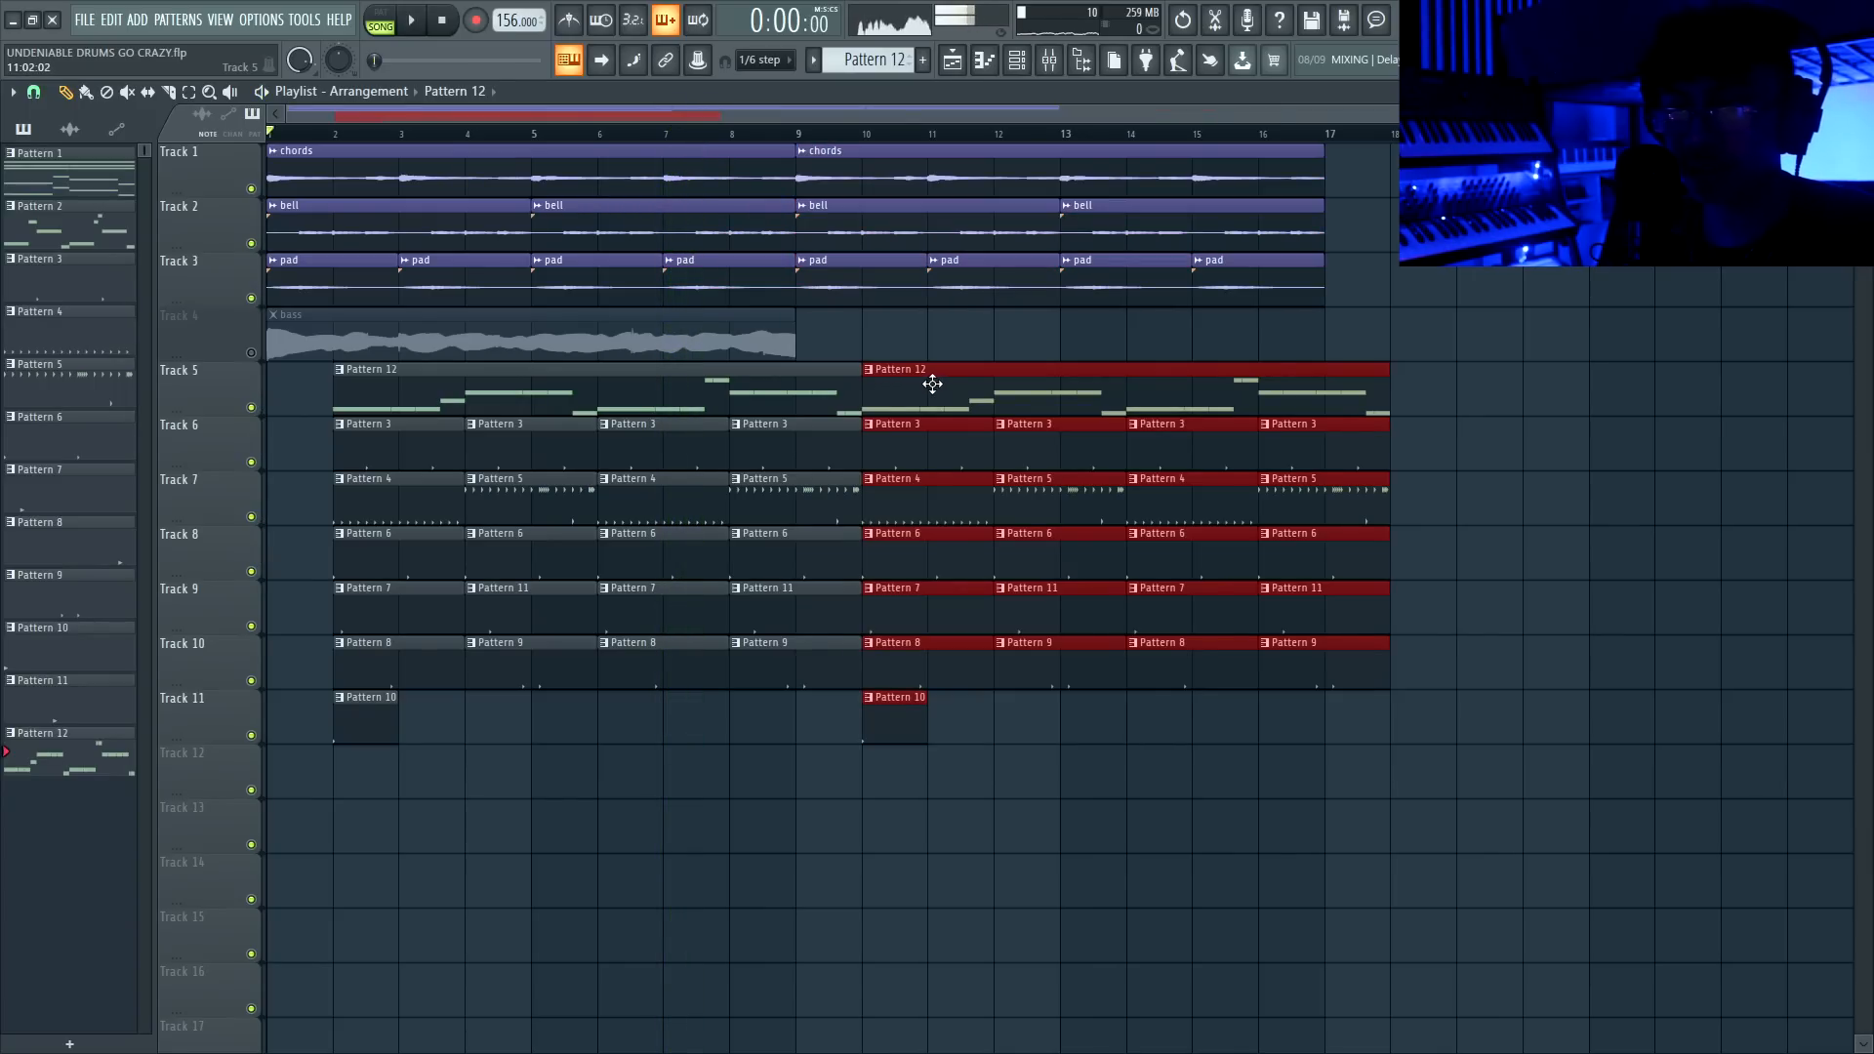
{"action": "left_click_drag", "start_coordinate": [933, 383], "coordinate": [933, 391]}
{"action": "left_click", "coordinate": [934, 391]}
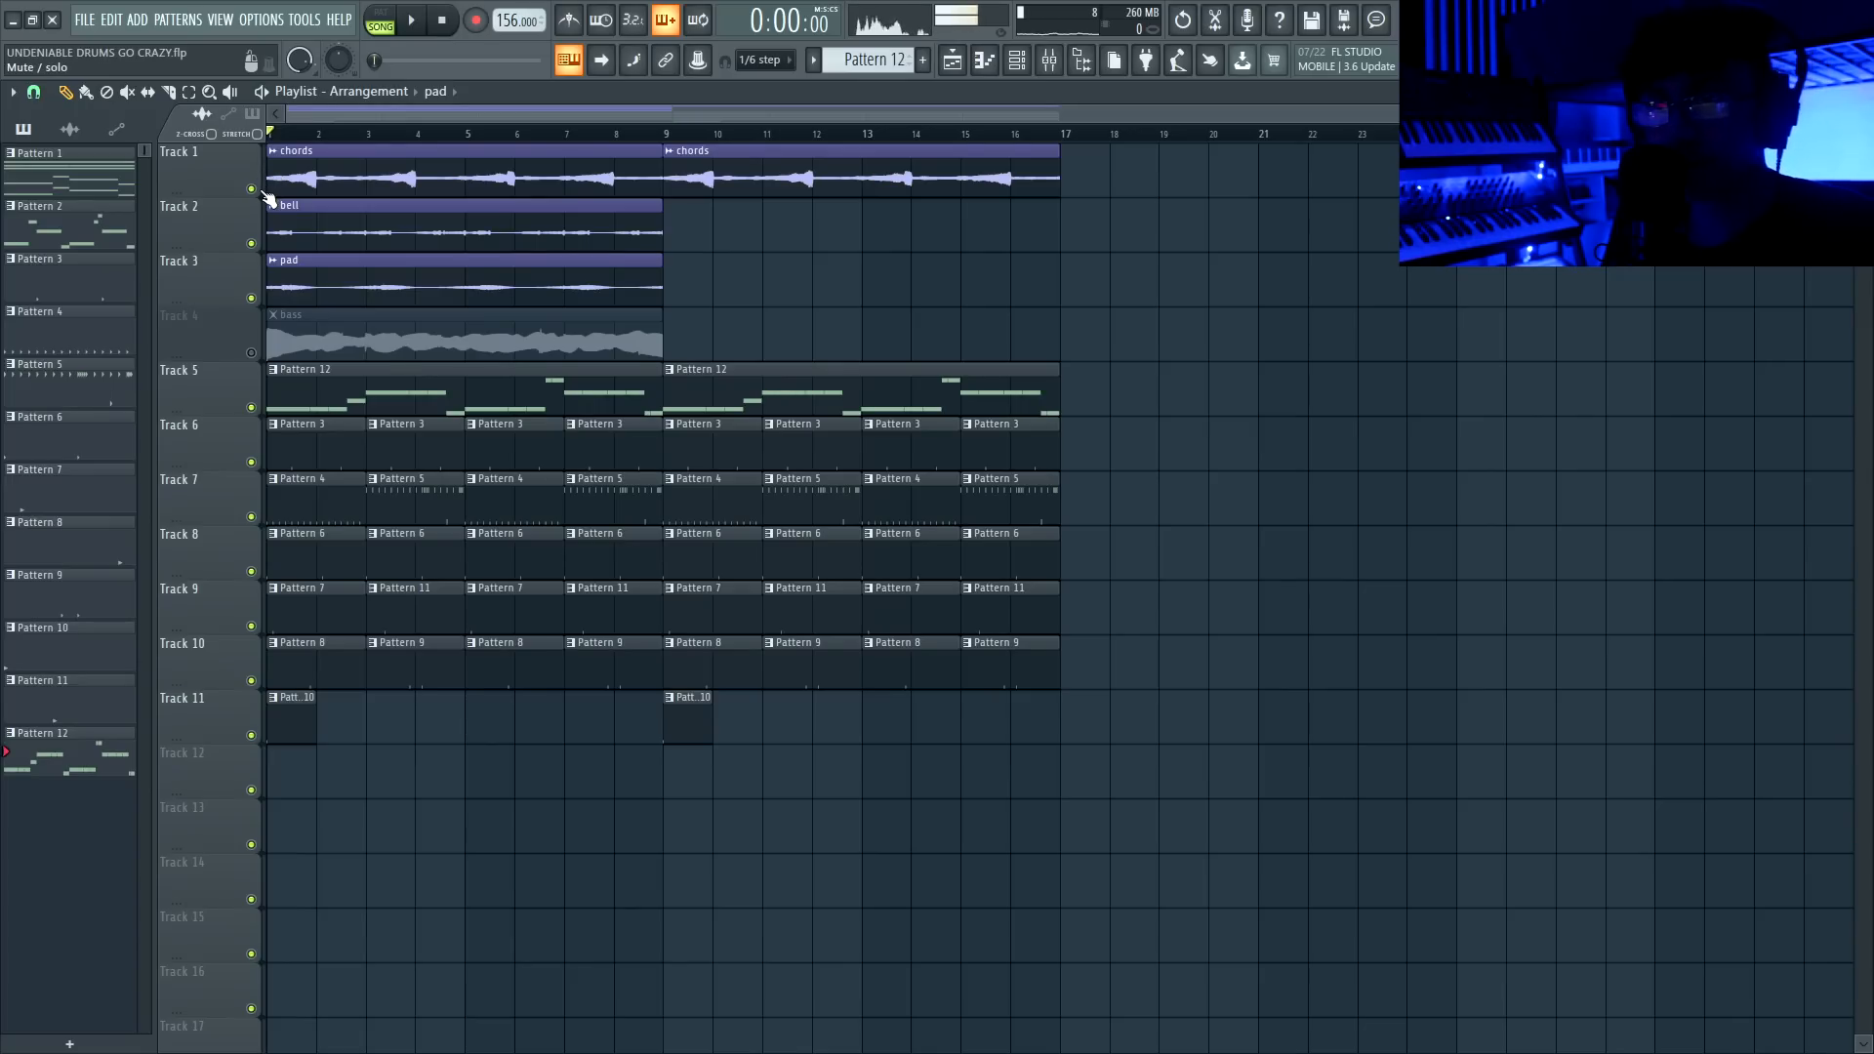
Solo the chords track and play it back on its own
{"action": "right_click", "coordinate": [264, 191]}
{"action": "key", "text": "space"}
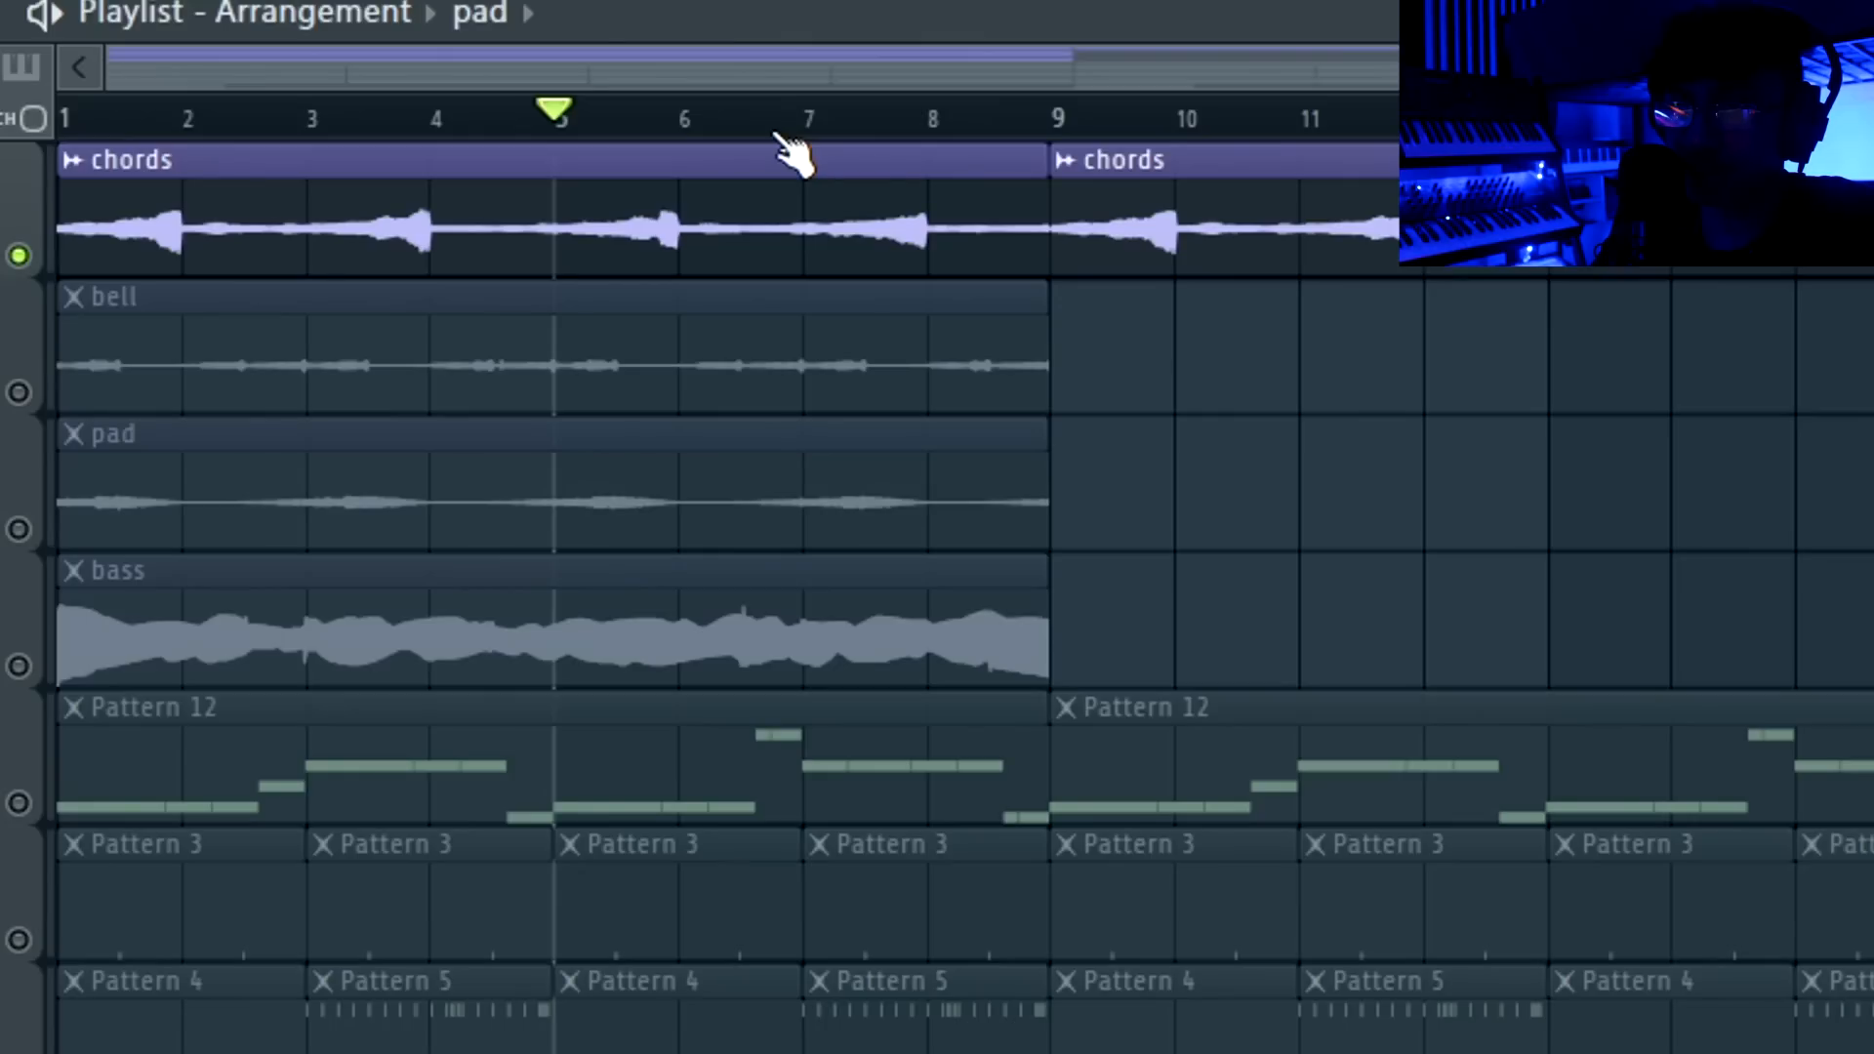
{"action": "key", "text": "space"}
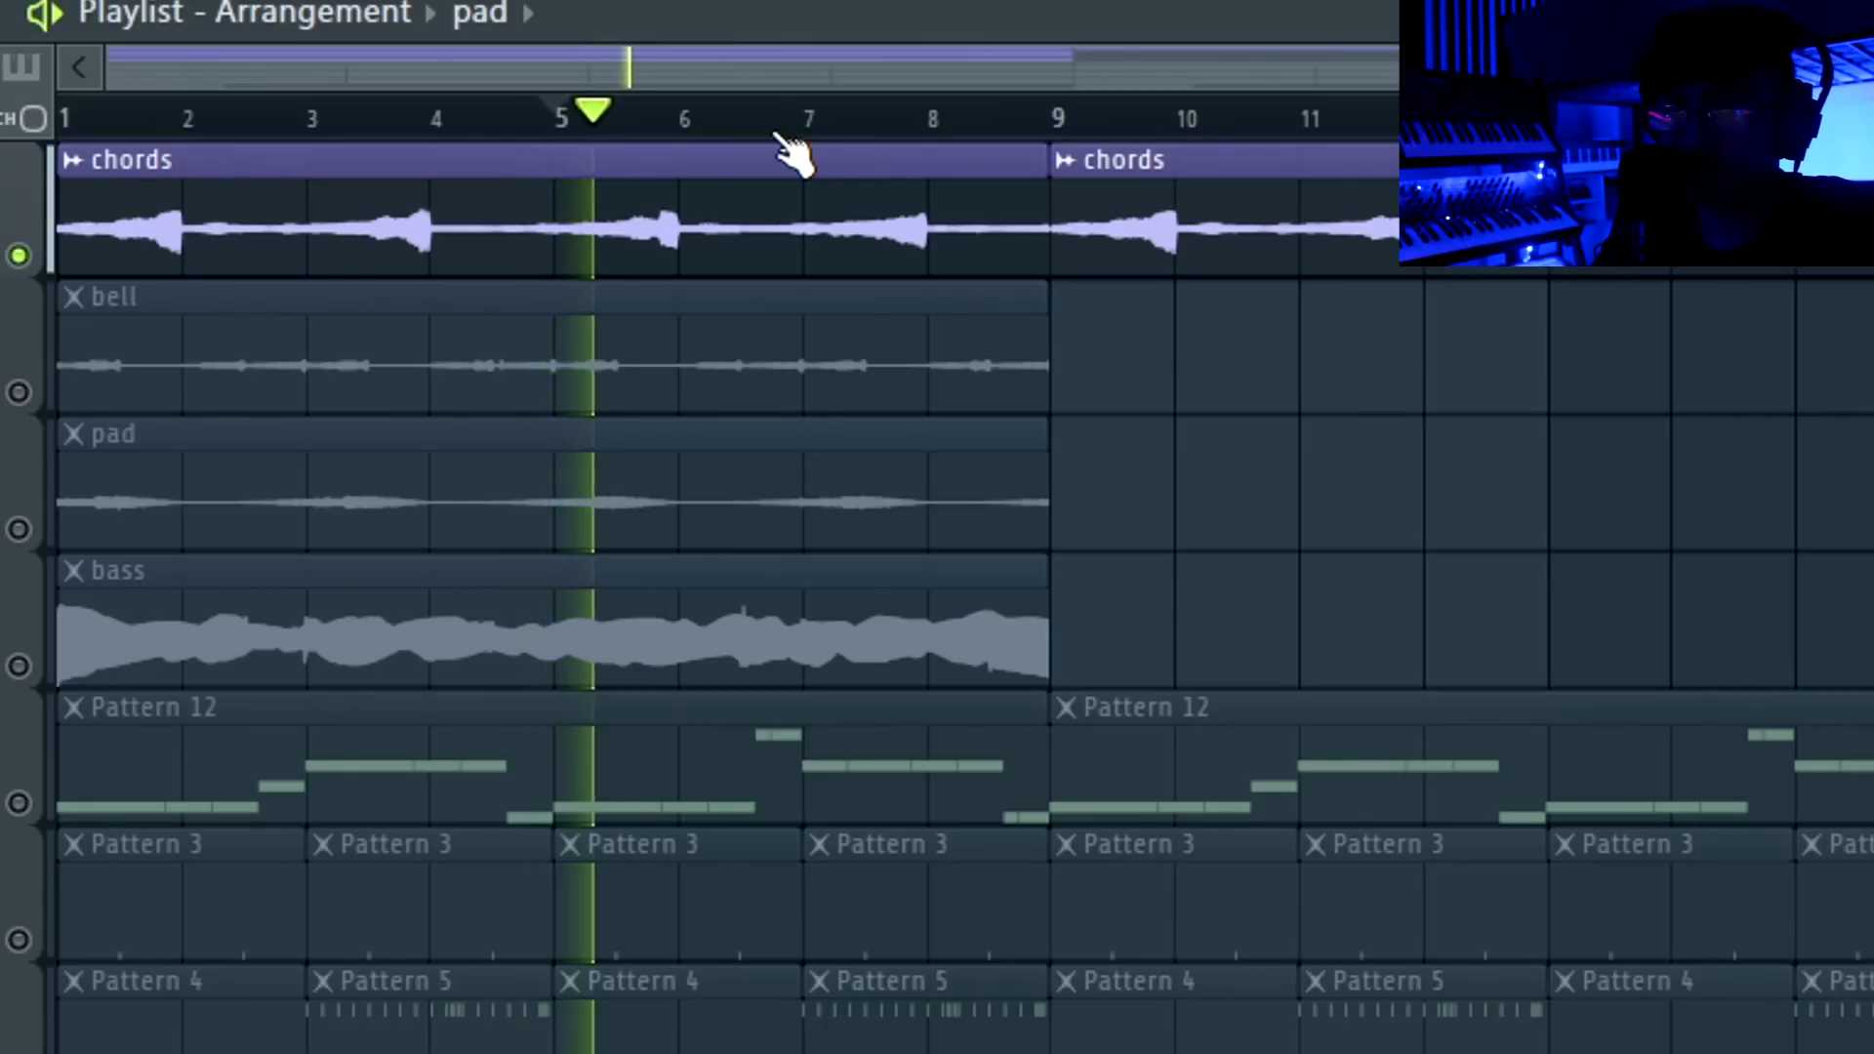
{"action": "key", "text": "space"}
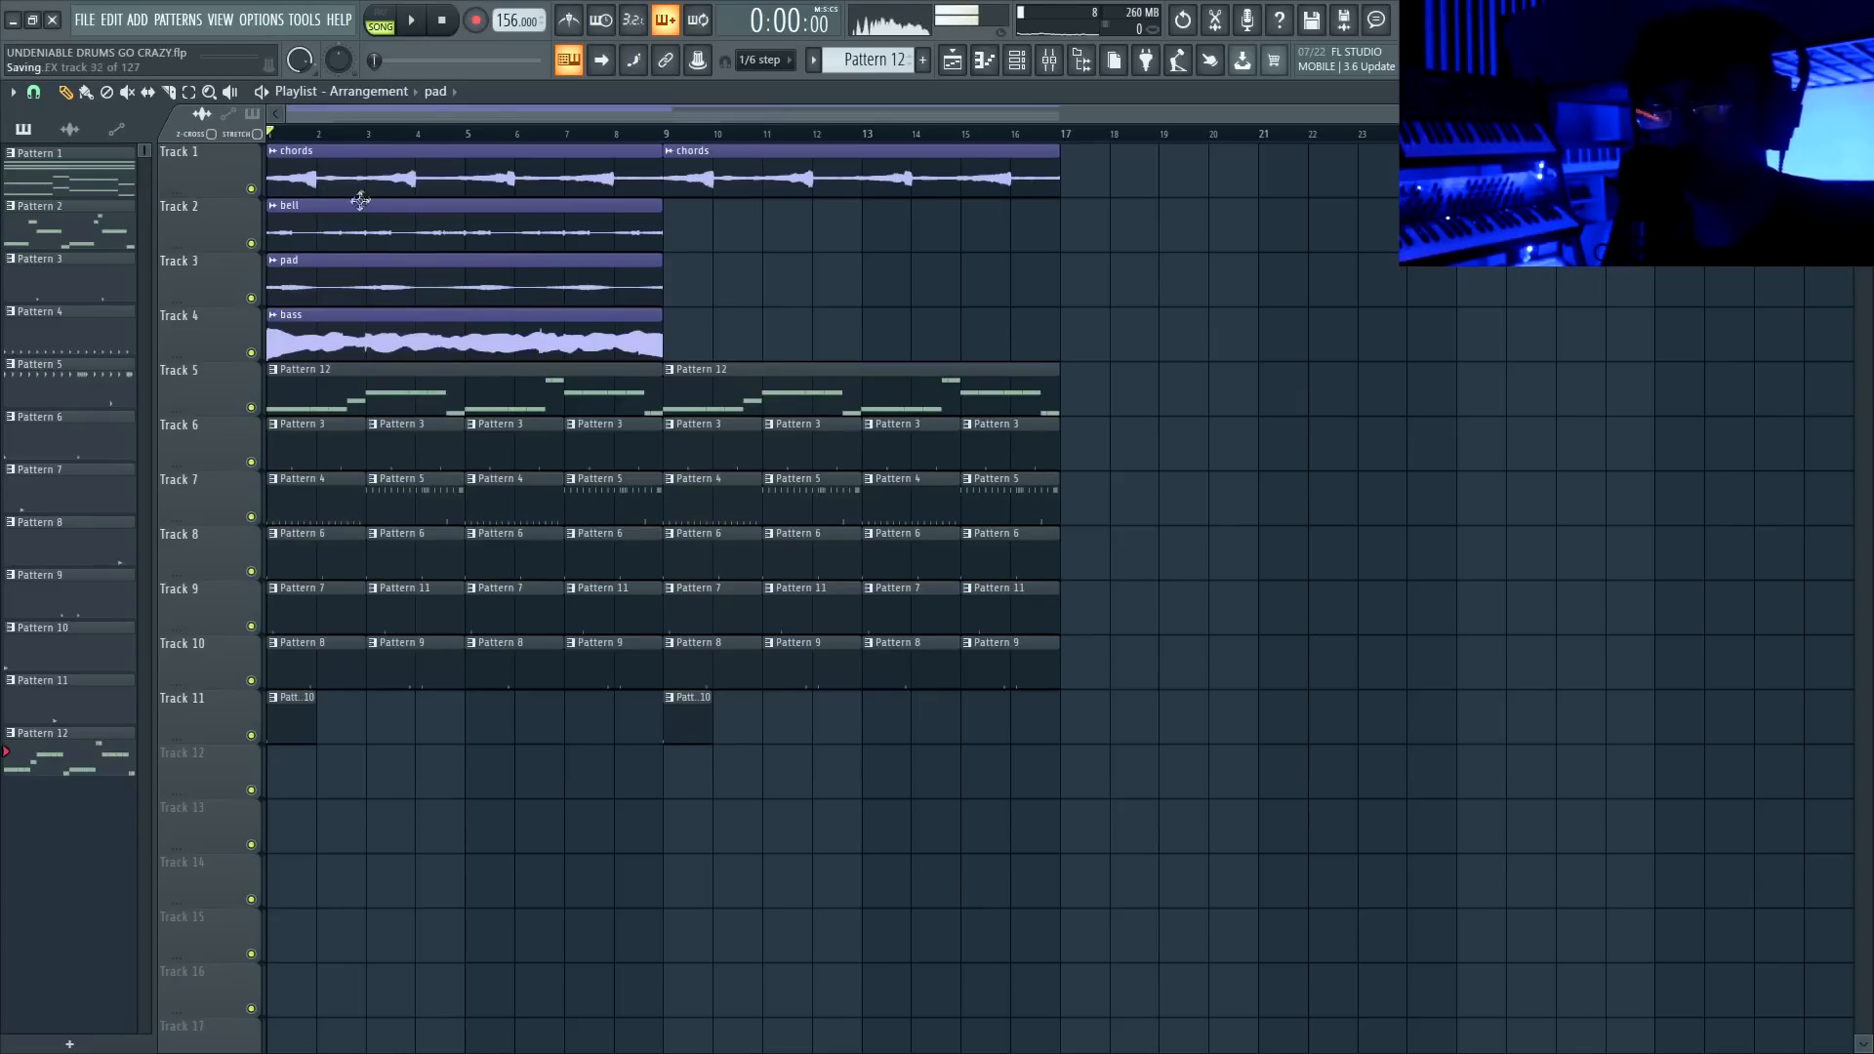
Open the sample settings of the chords and bell clips to examine their time stretching and pitch
{"action": "double_click", "coordinate": [360, 180]}
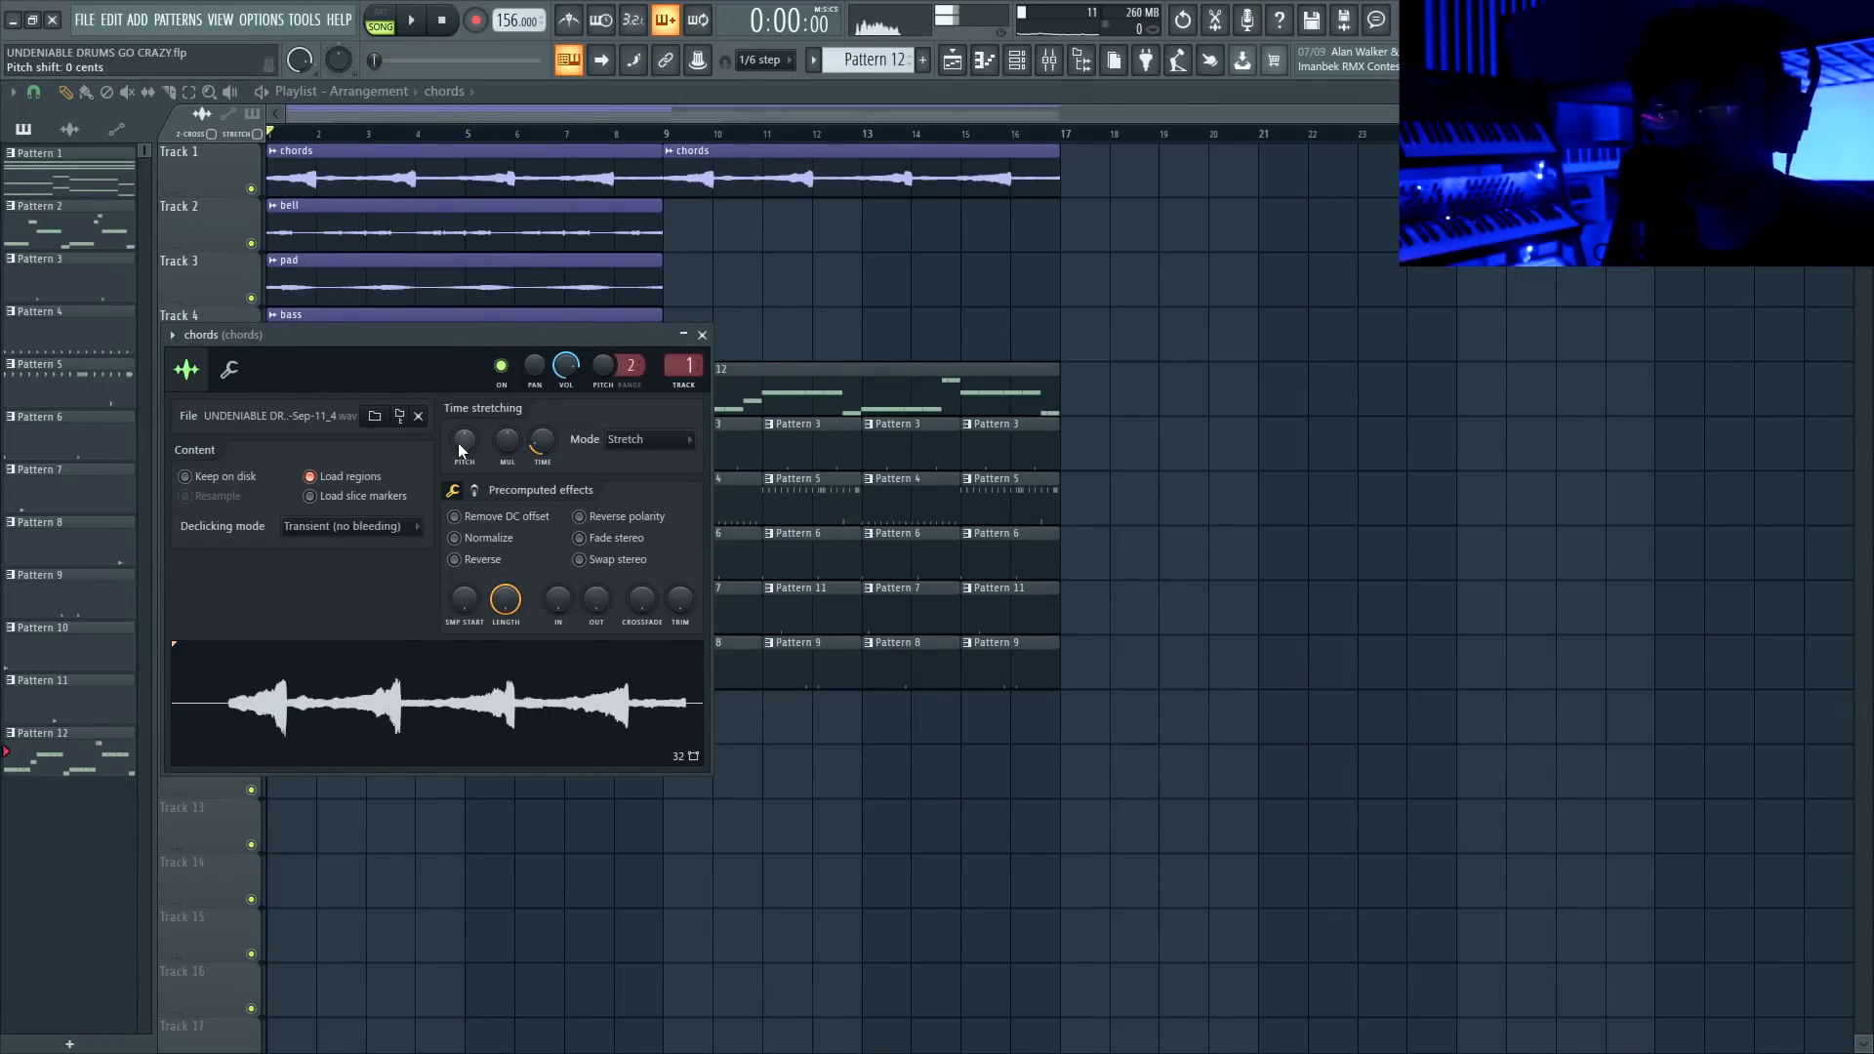
{"action": "double_click", "coordinate": [440, 236]}
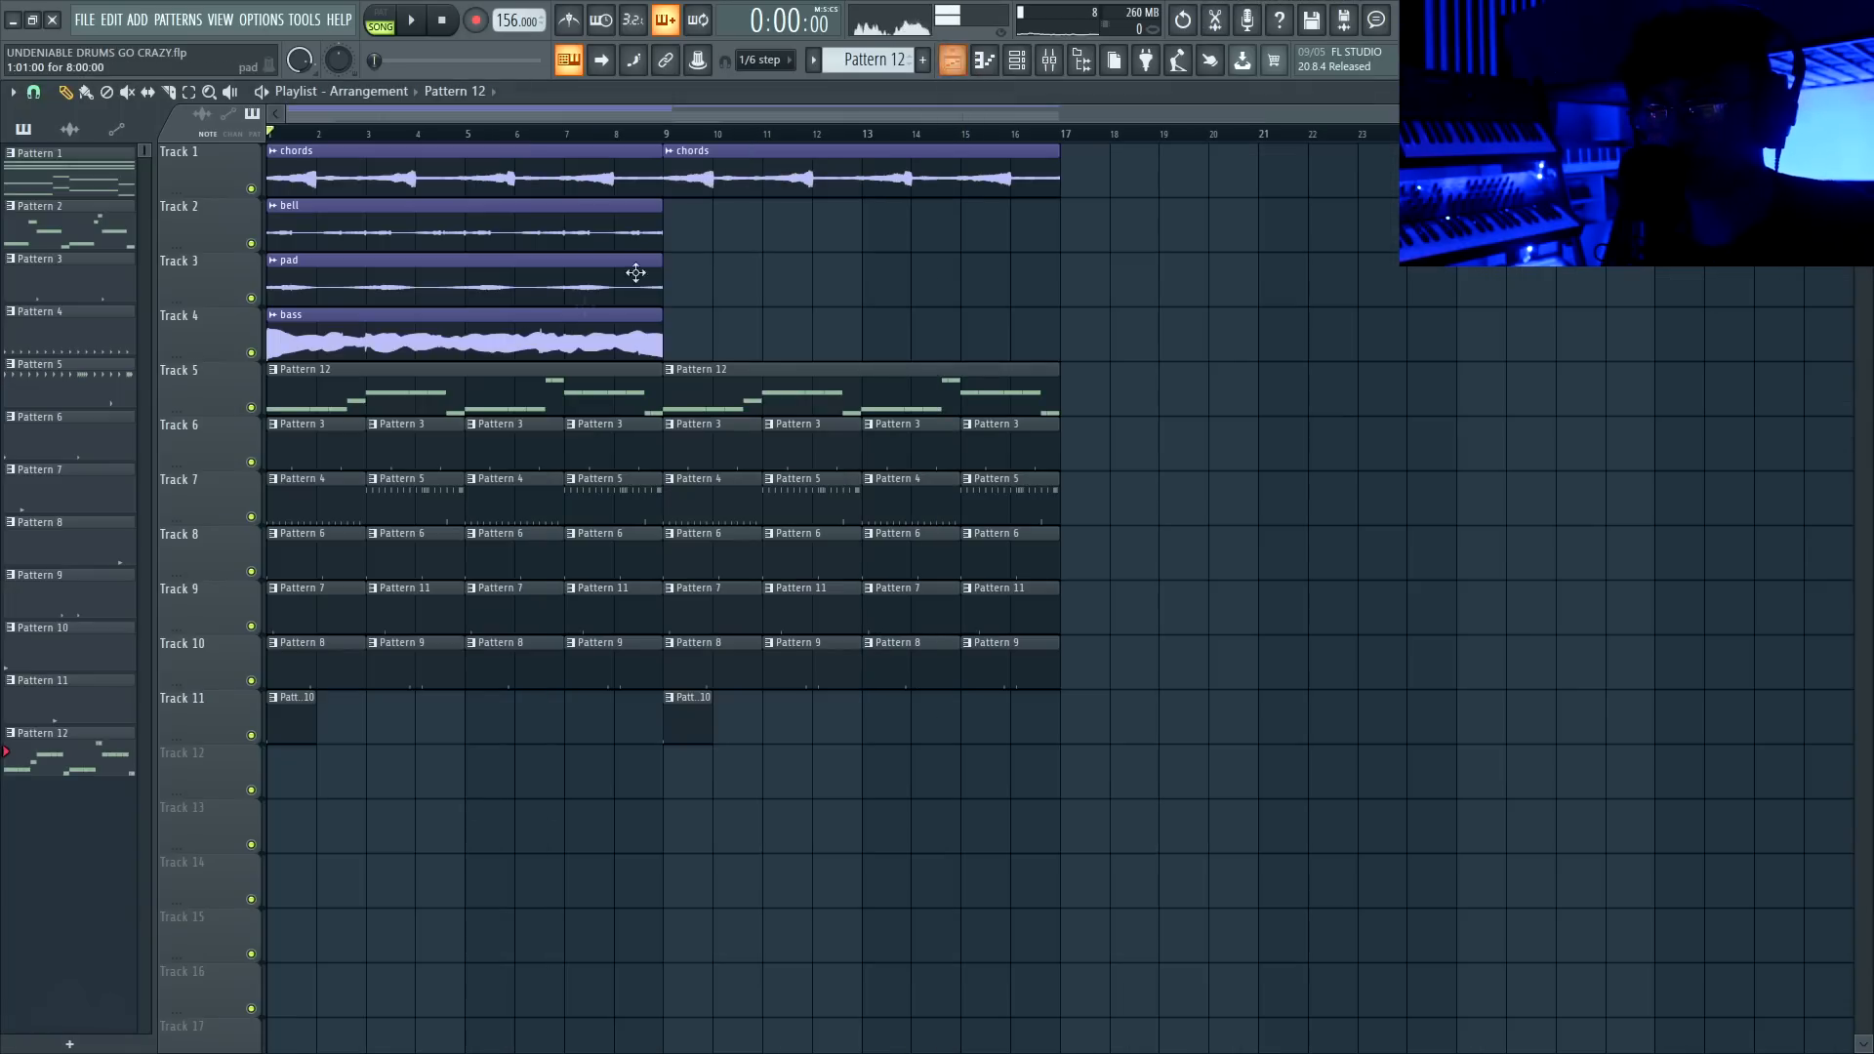
{"action": "key", "text": "F6"}
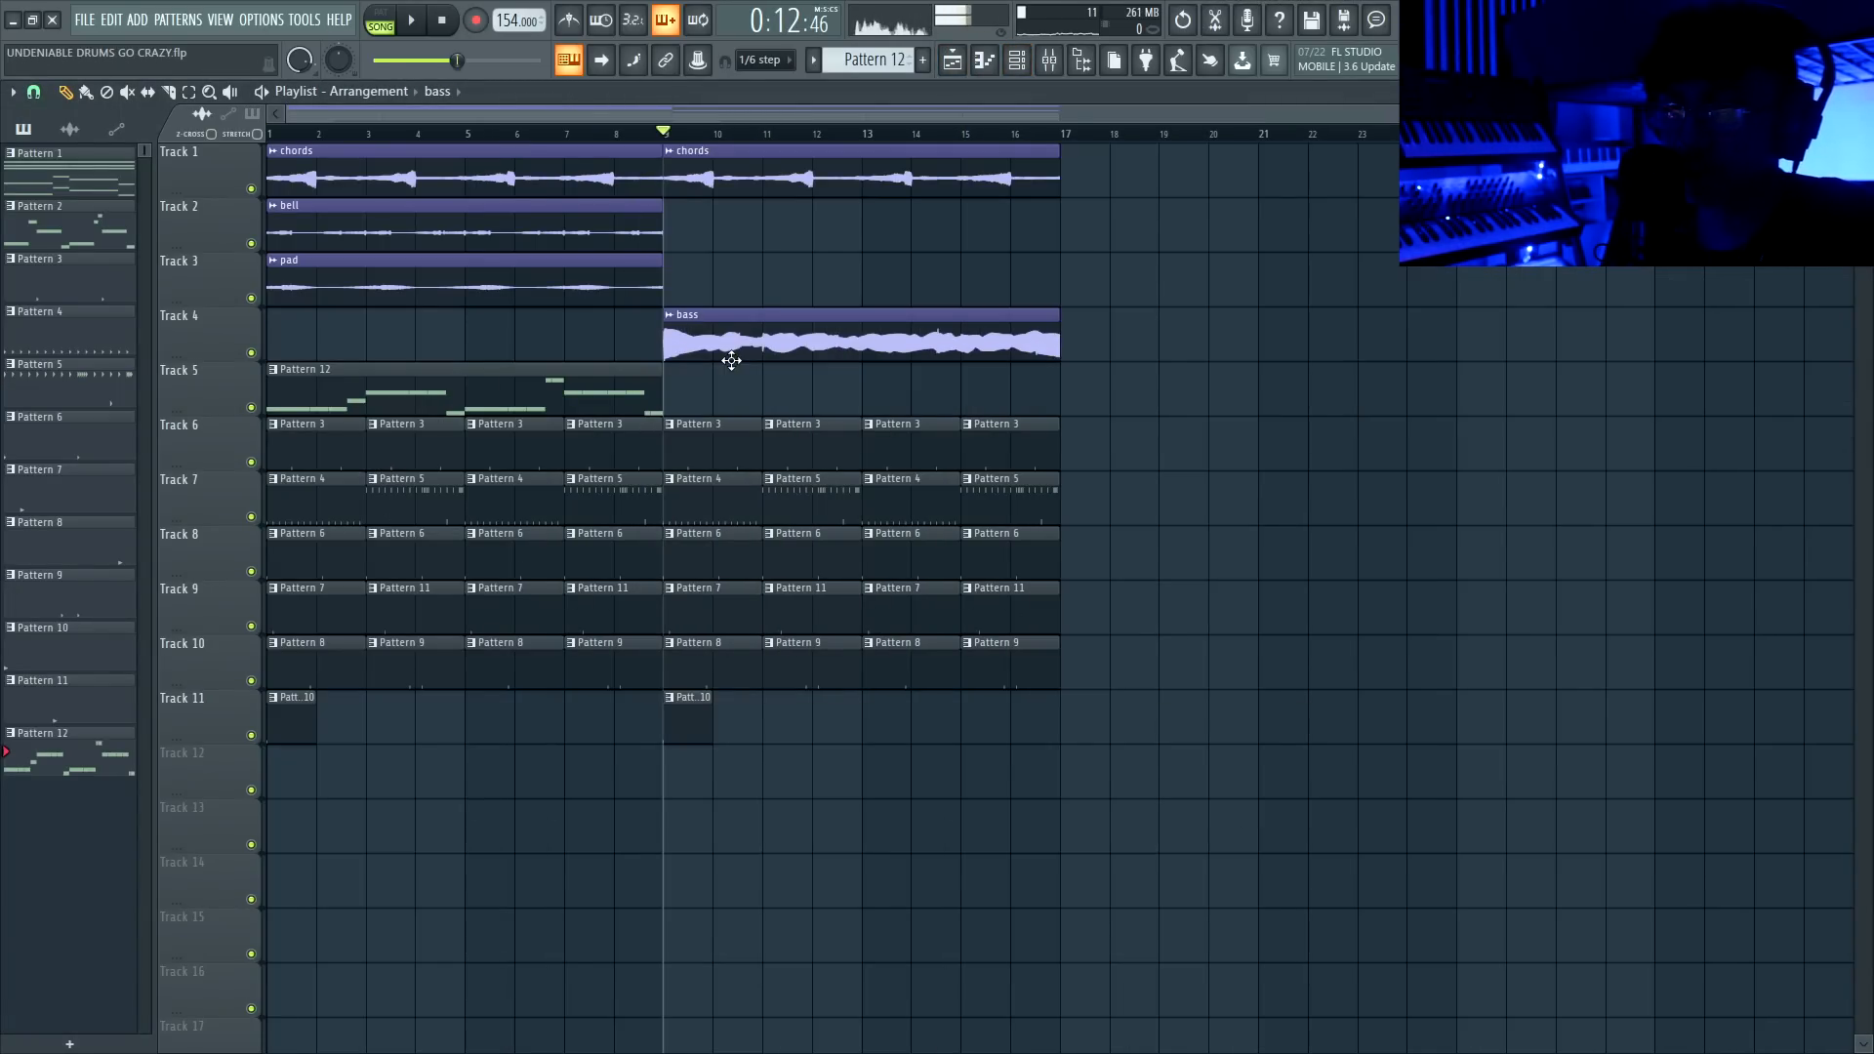
Play the arrangement through the first eight bars and stop playback
{"action": "key", "text": "space"}
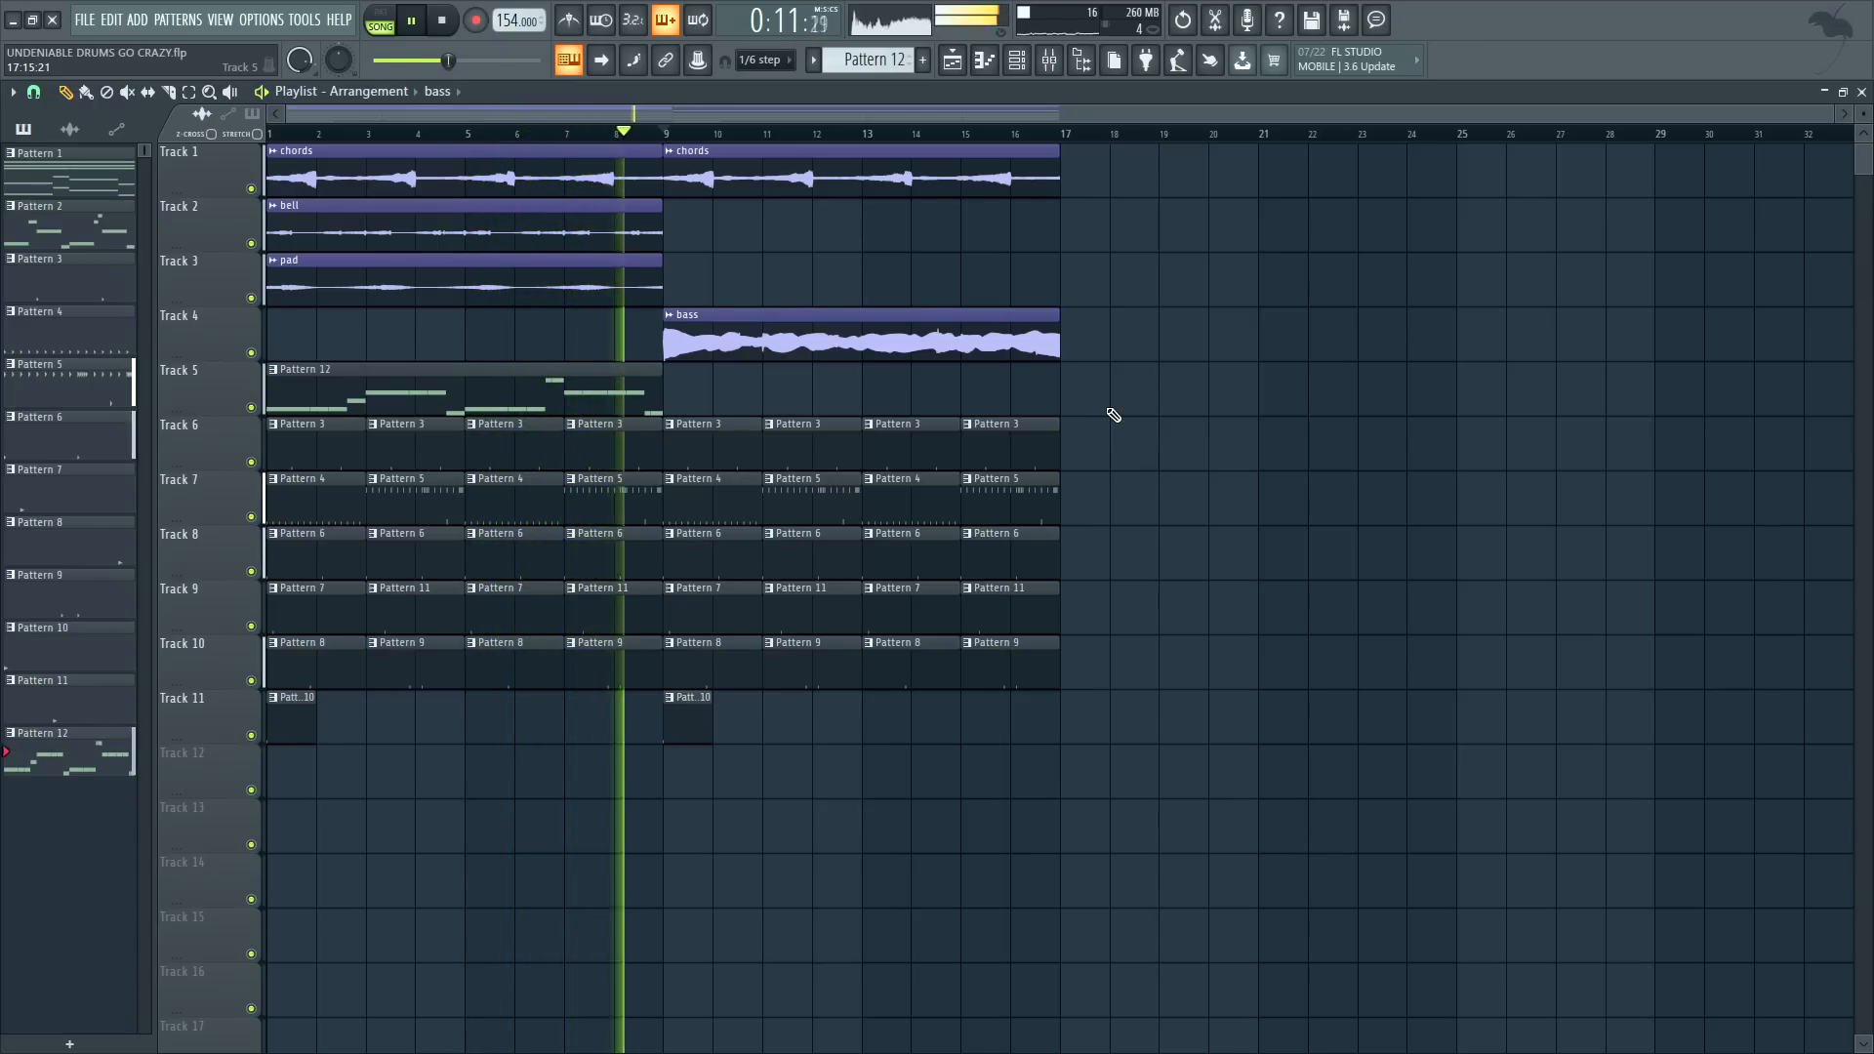
{"action": "left_click", "coordinate": [455, 26]}
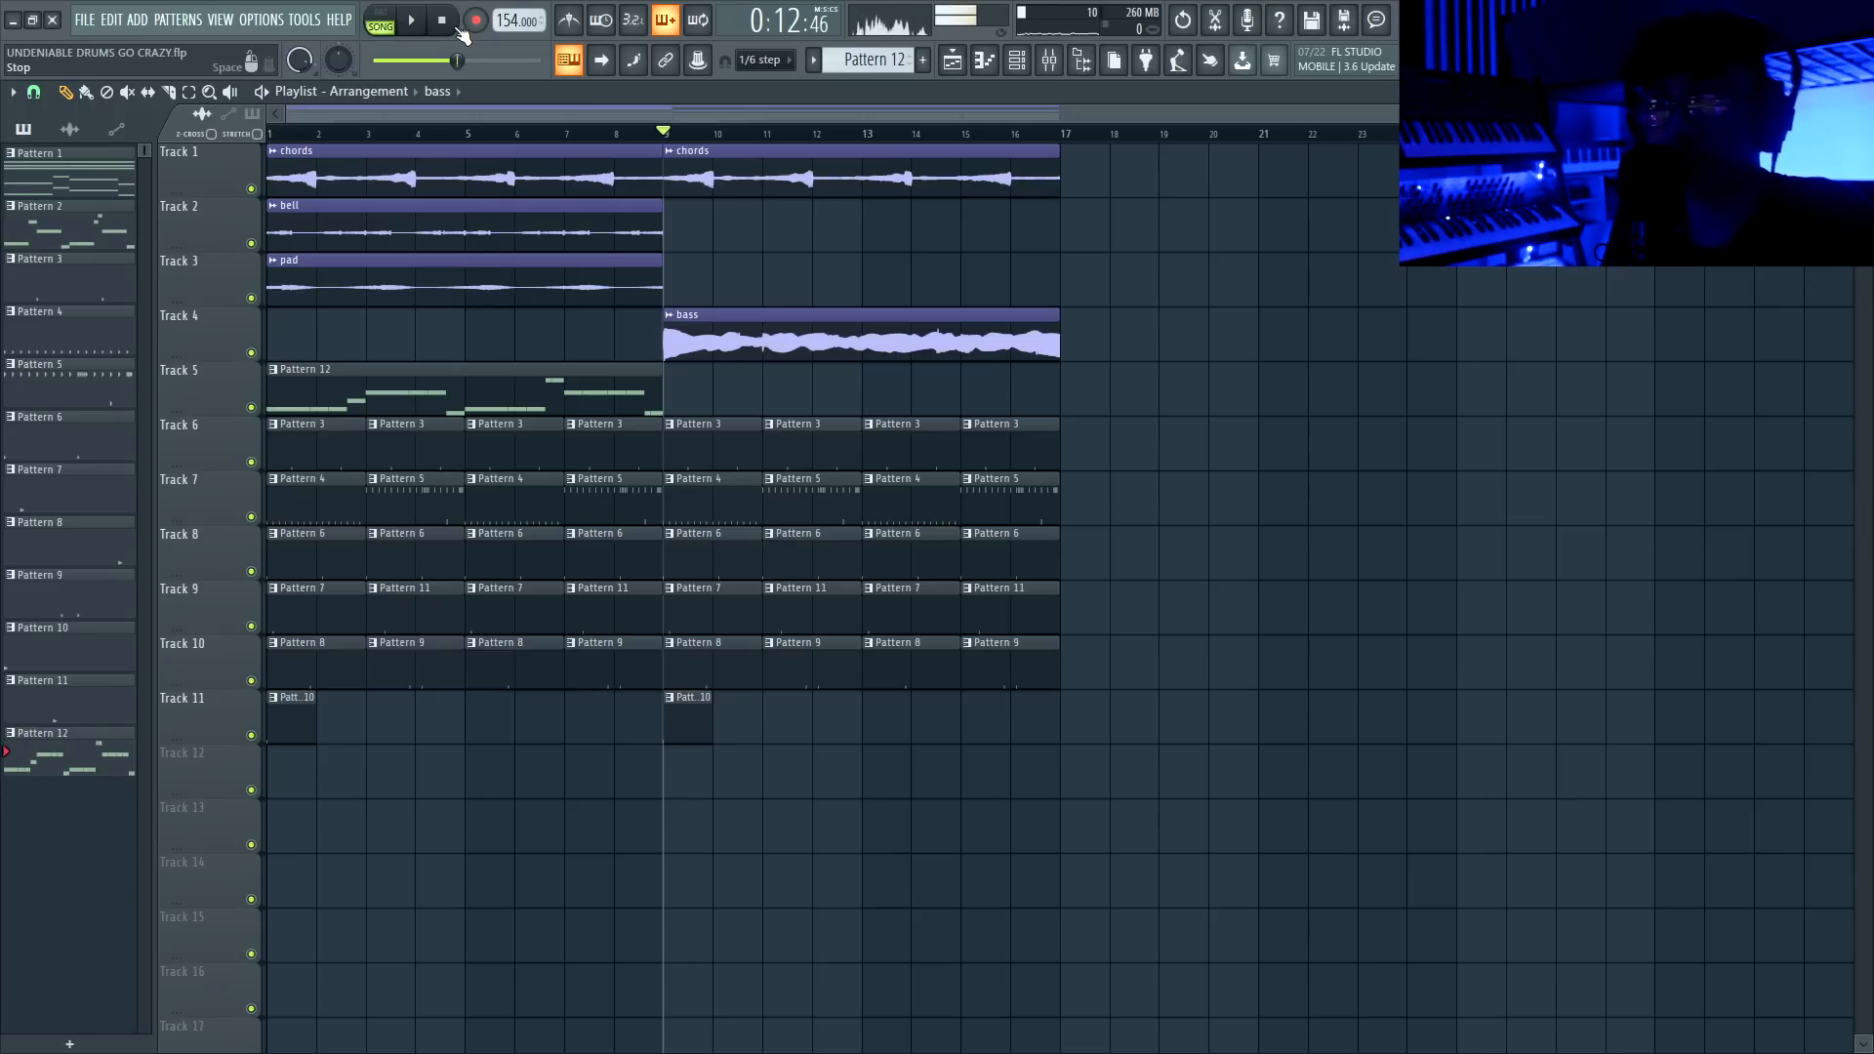